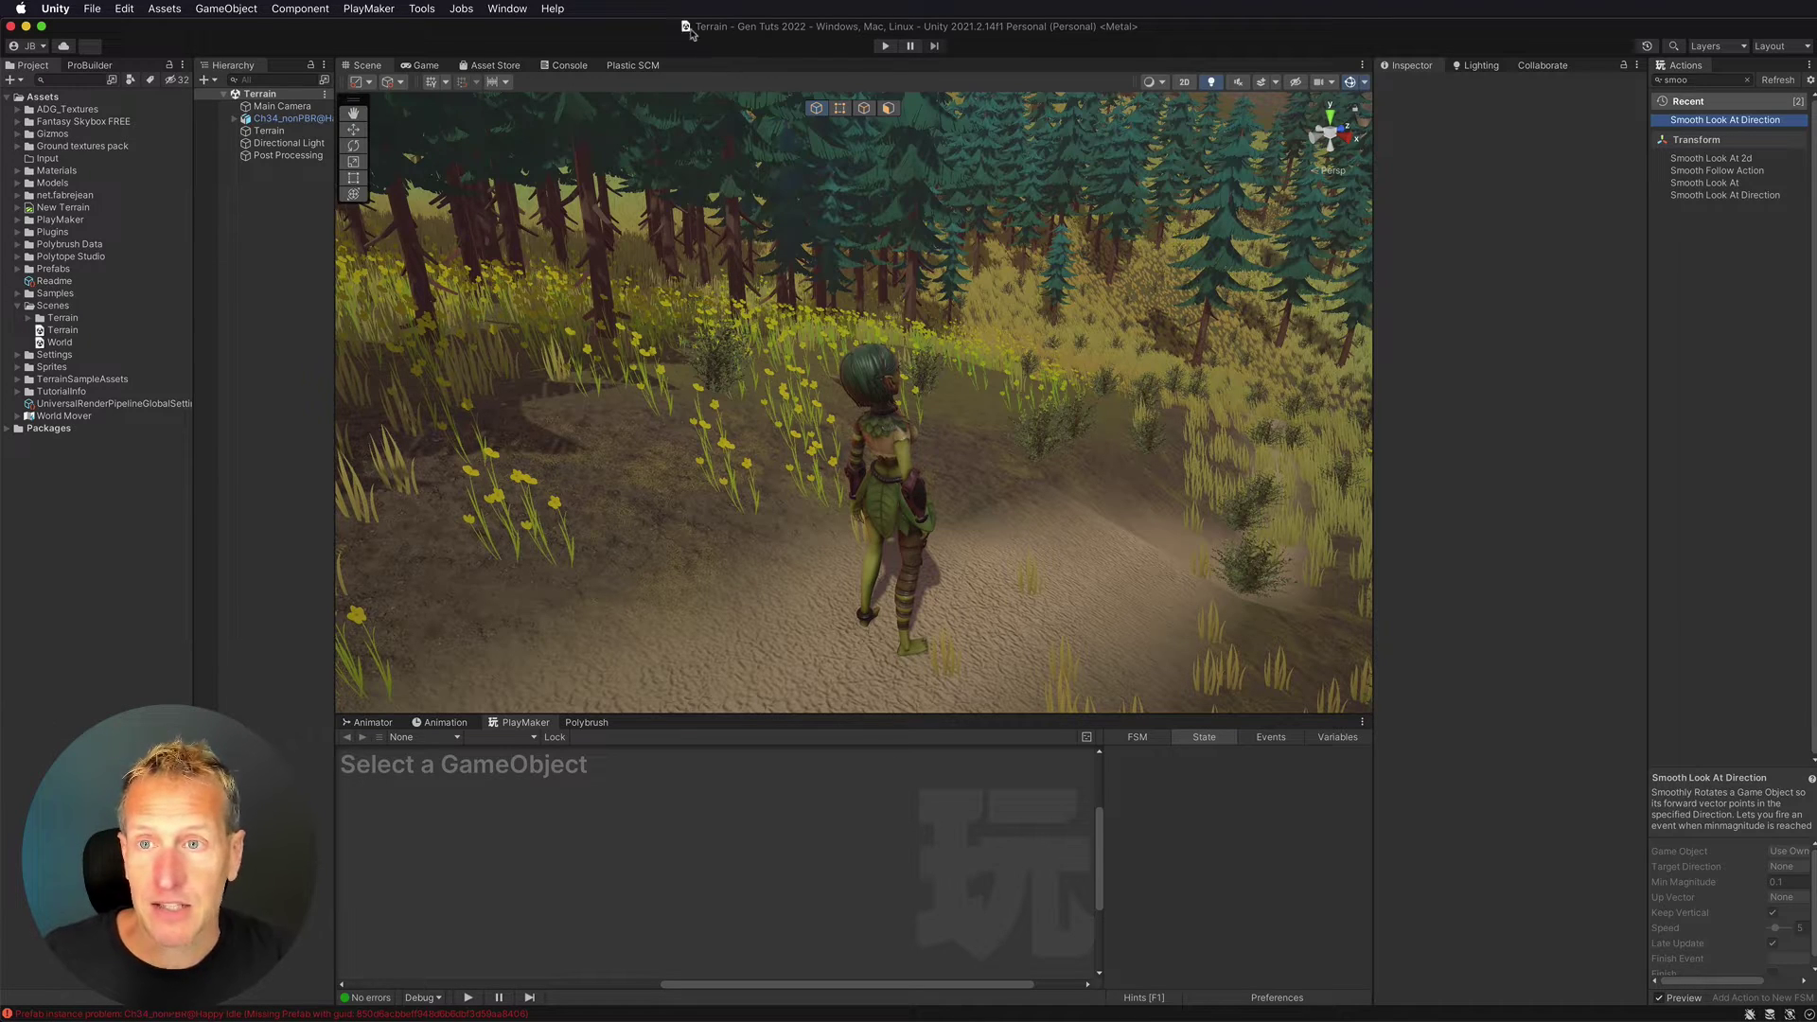
- Open the Window menu in the top menu bar to head toward Package Manager
left_click(507, 9)
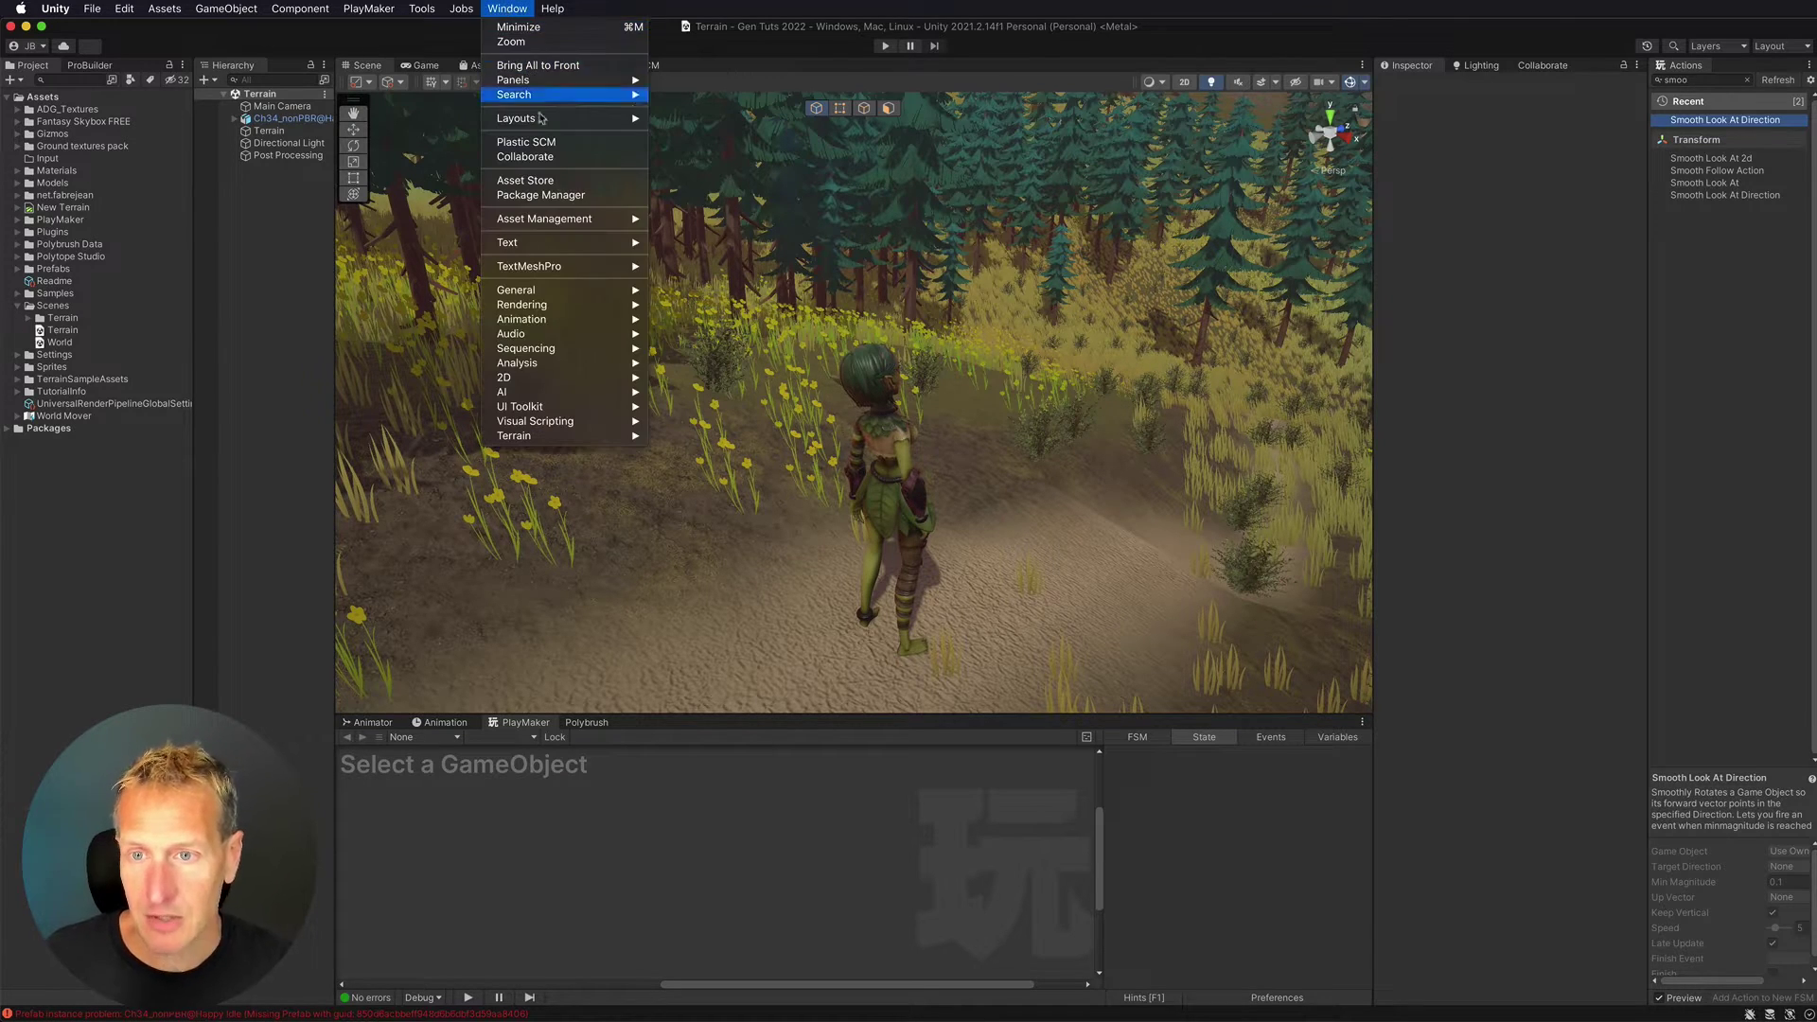
left_click(551, 197)
left_click(1435, 375)
type("input")
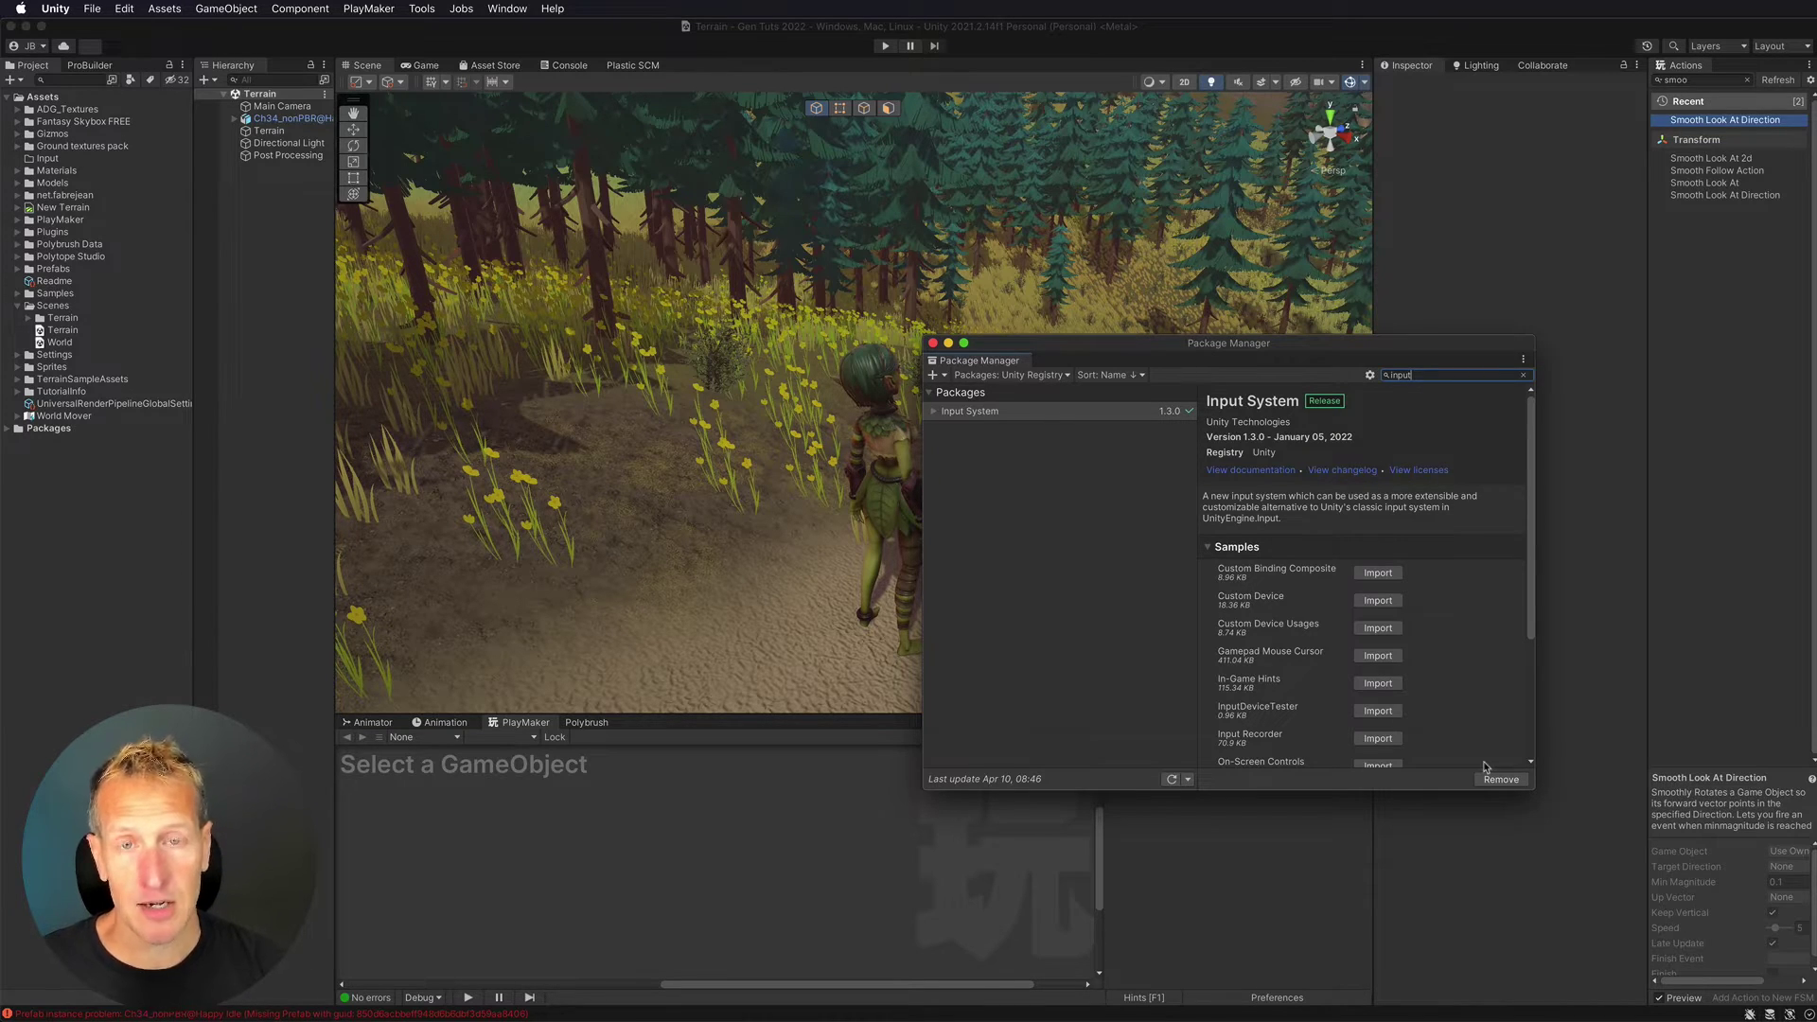
left_click(932, 342)
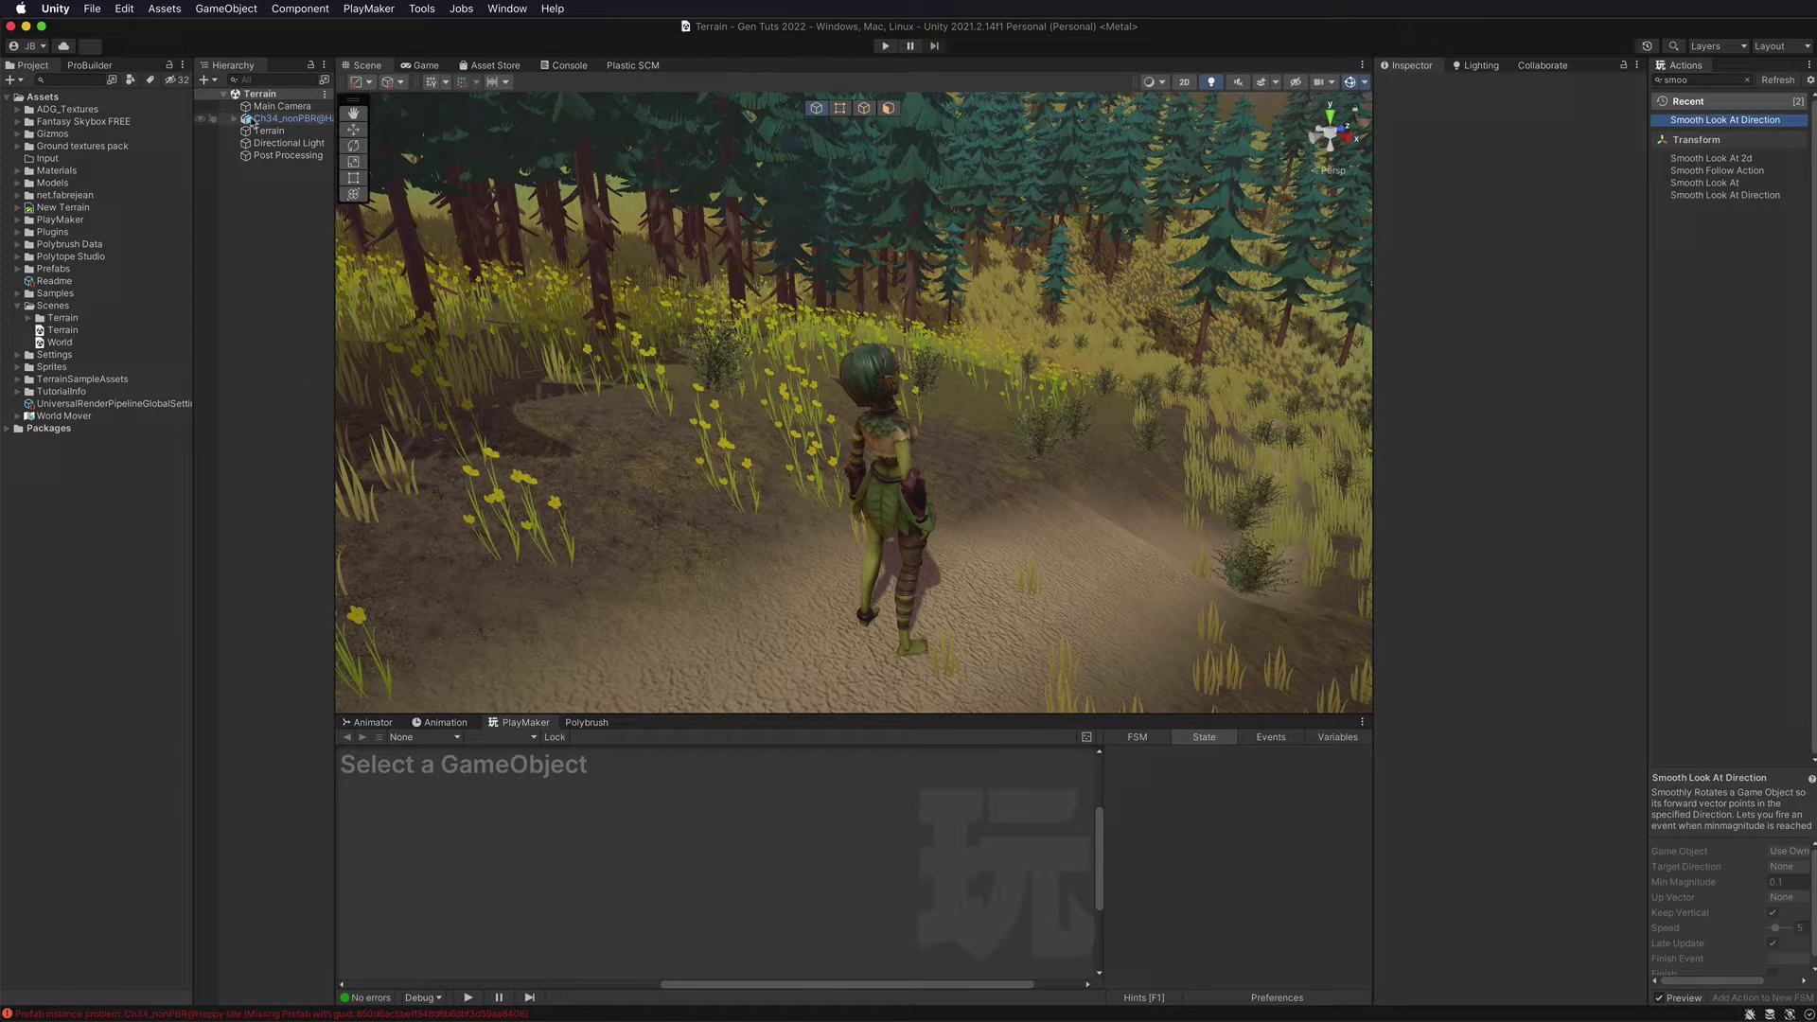
- Create an Input Actions asset named Player in the Input folder and open it in the editor
left_click(47, 158)
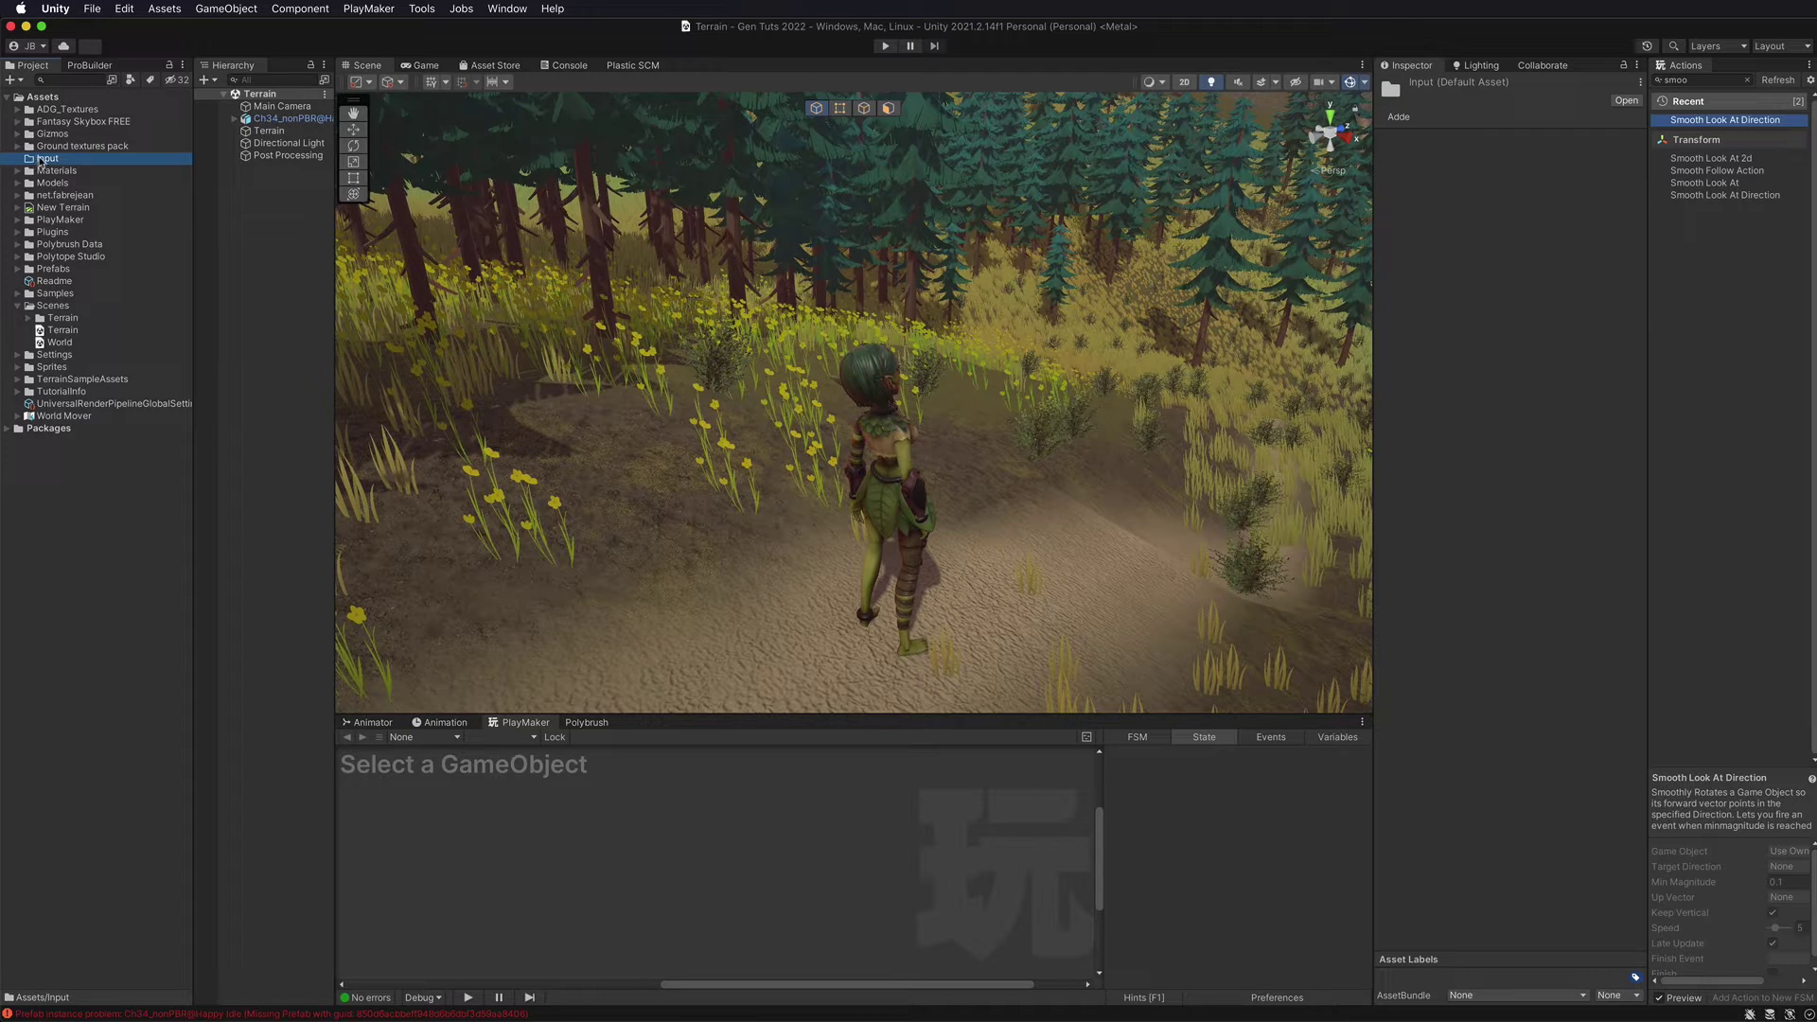
right_click(42, 161)
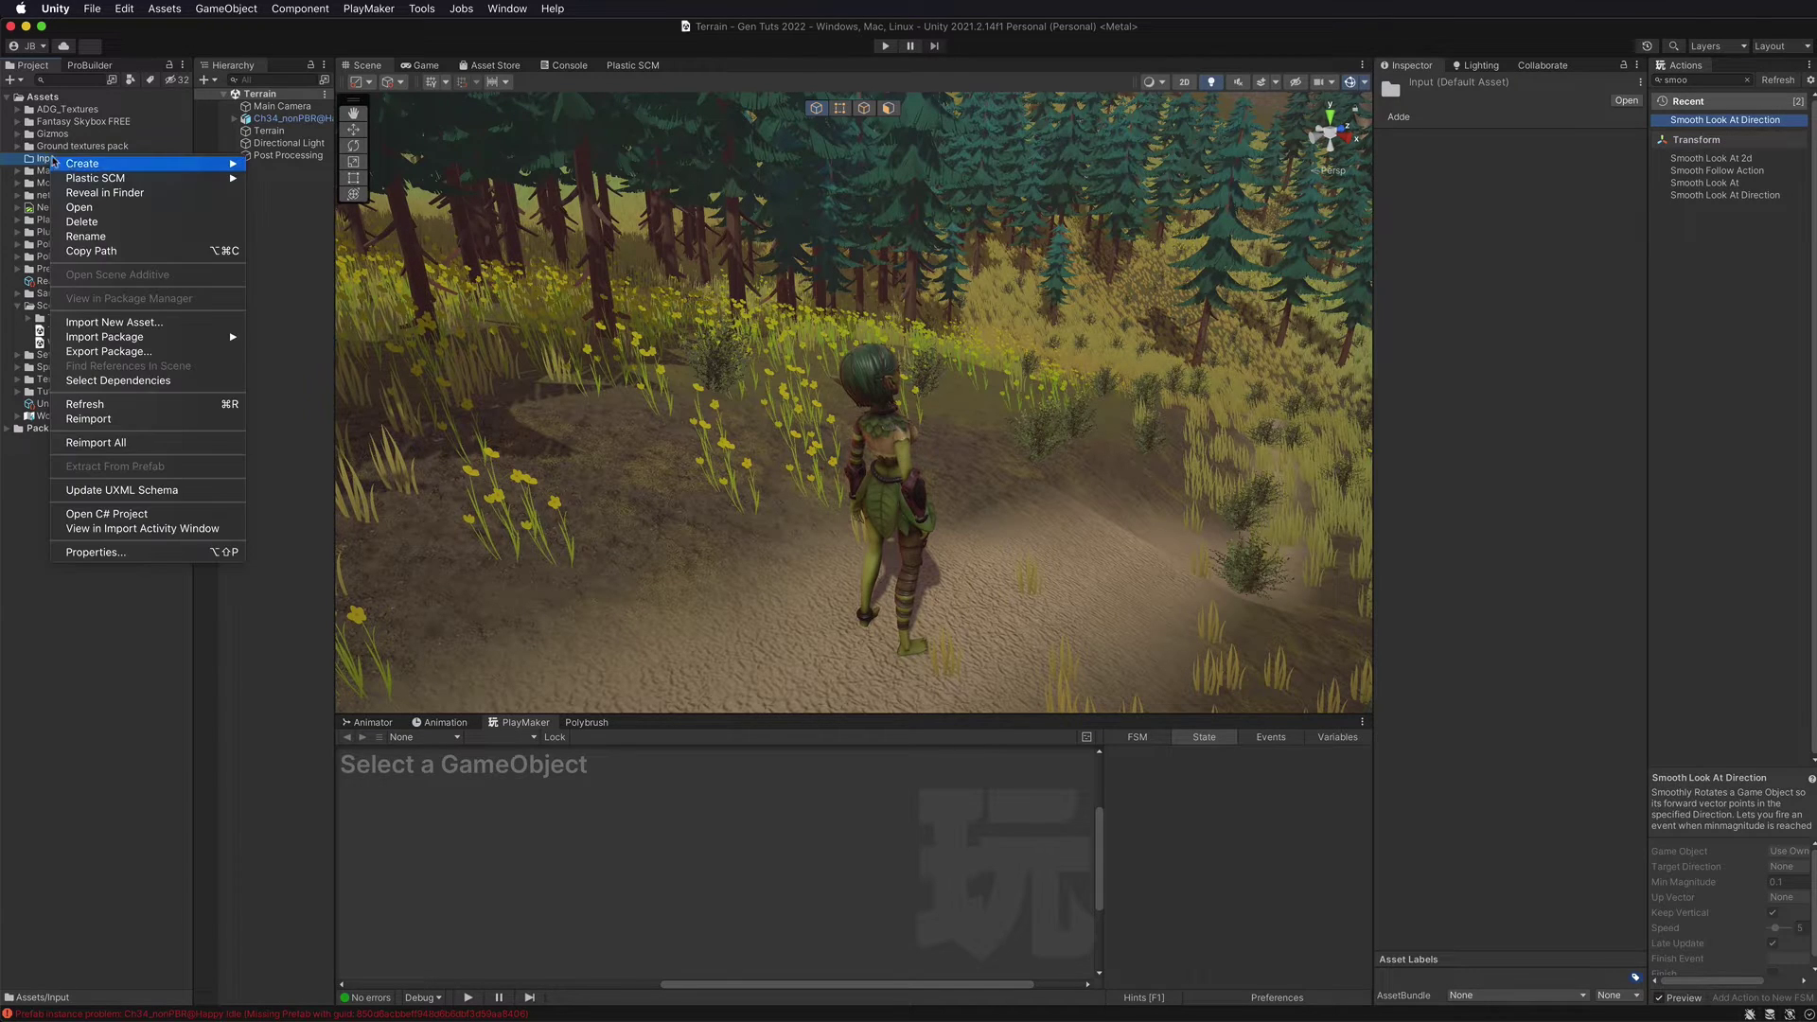
mouse_move(136, 167)
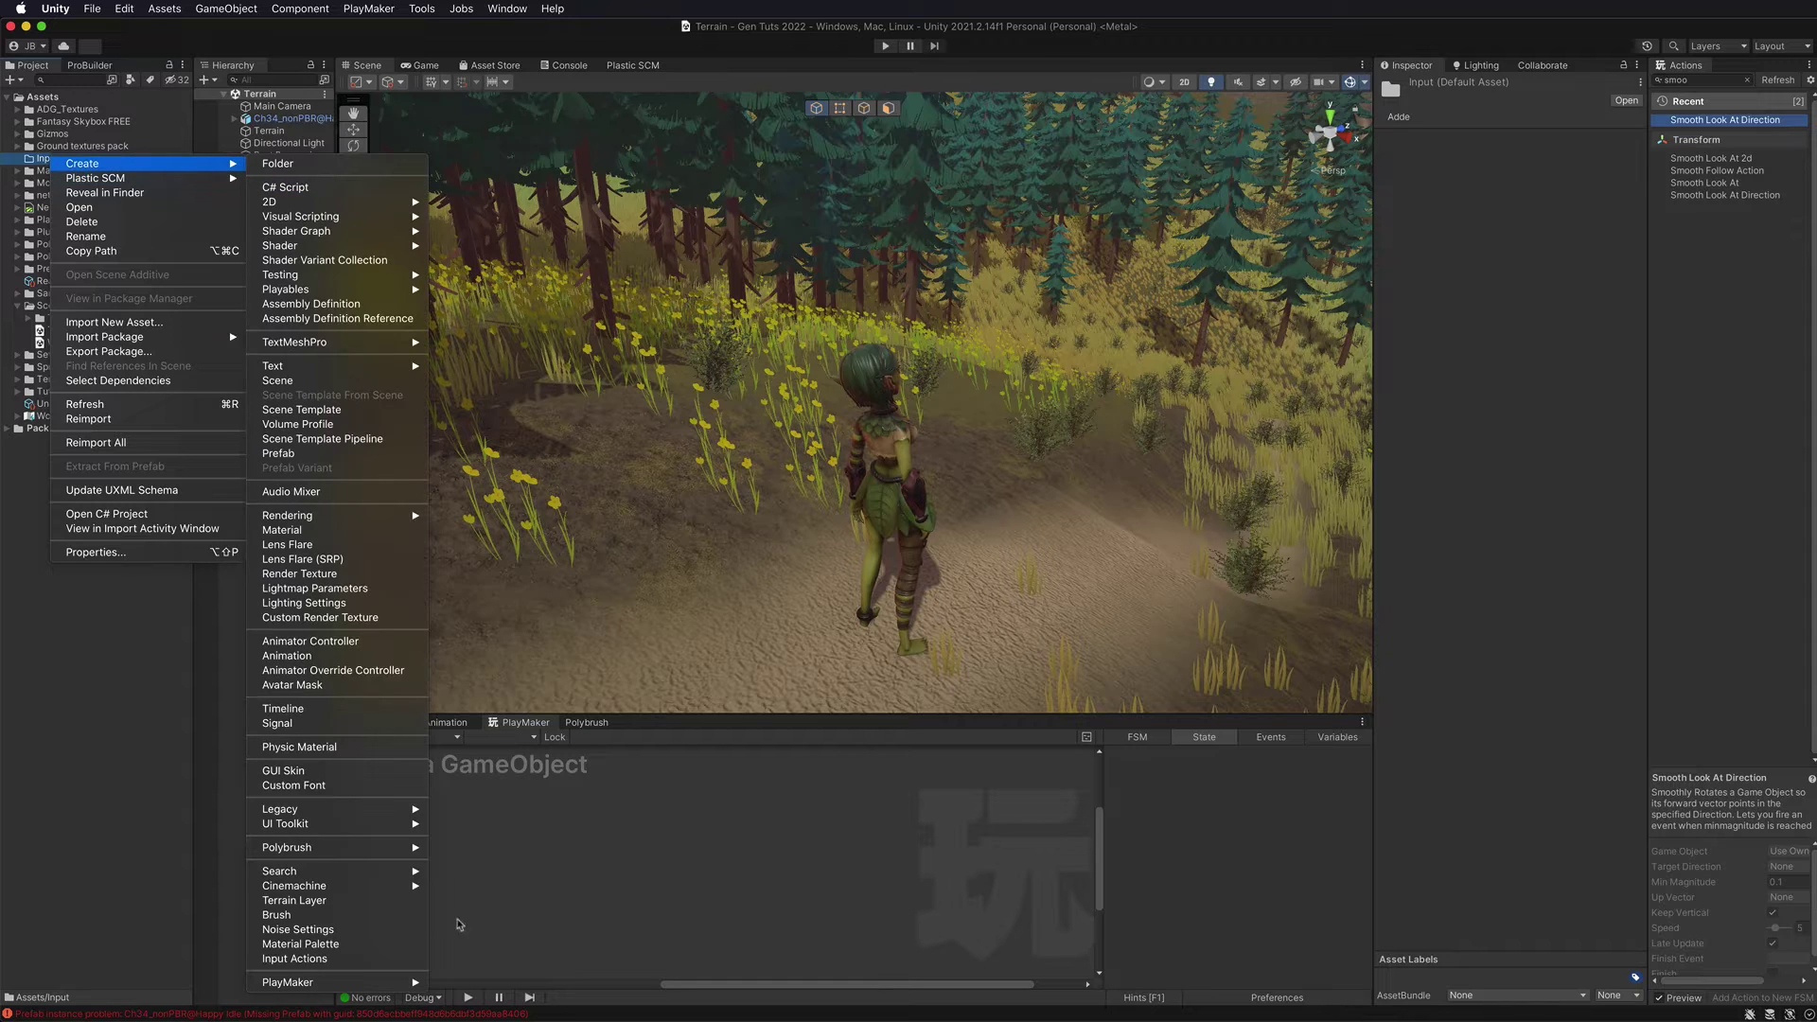
left_click(294, 959)
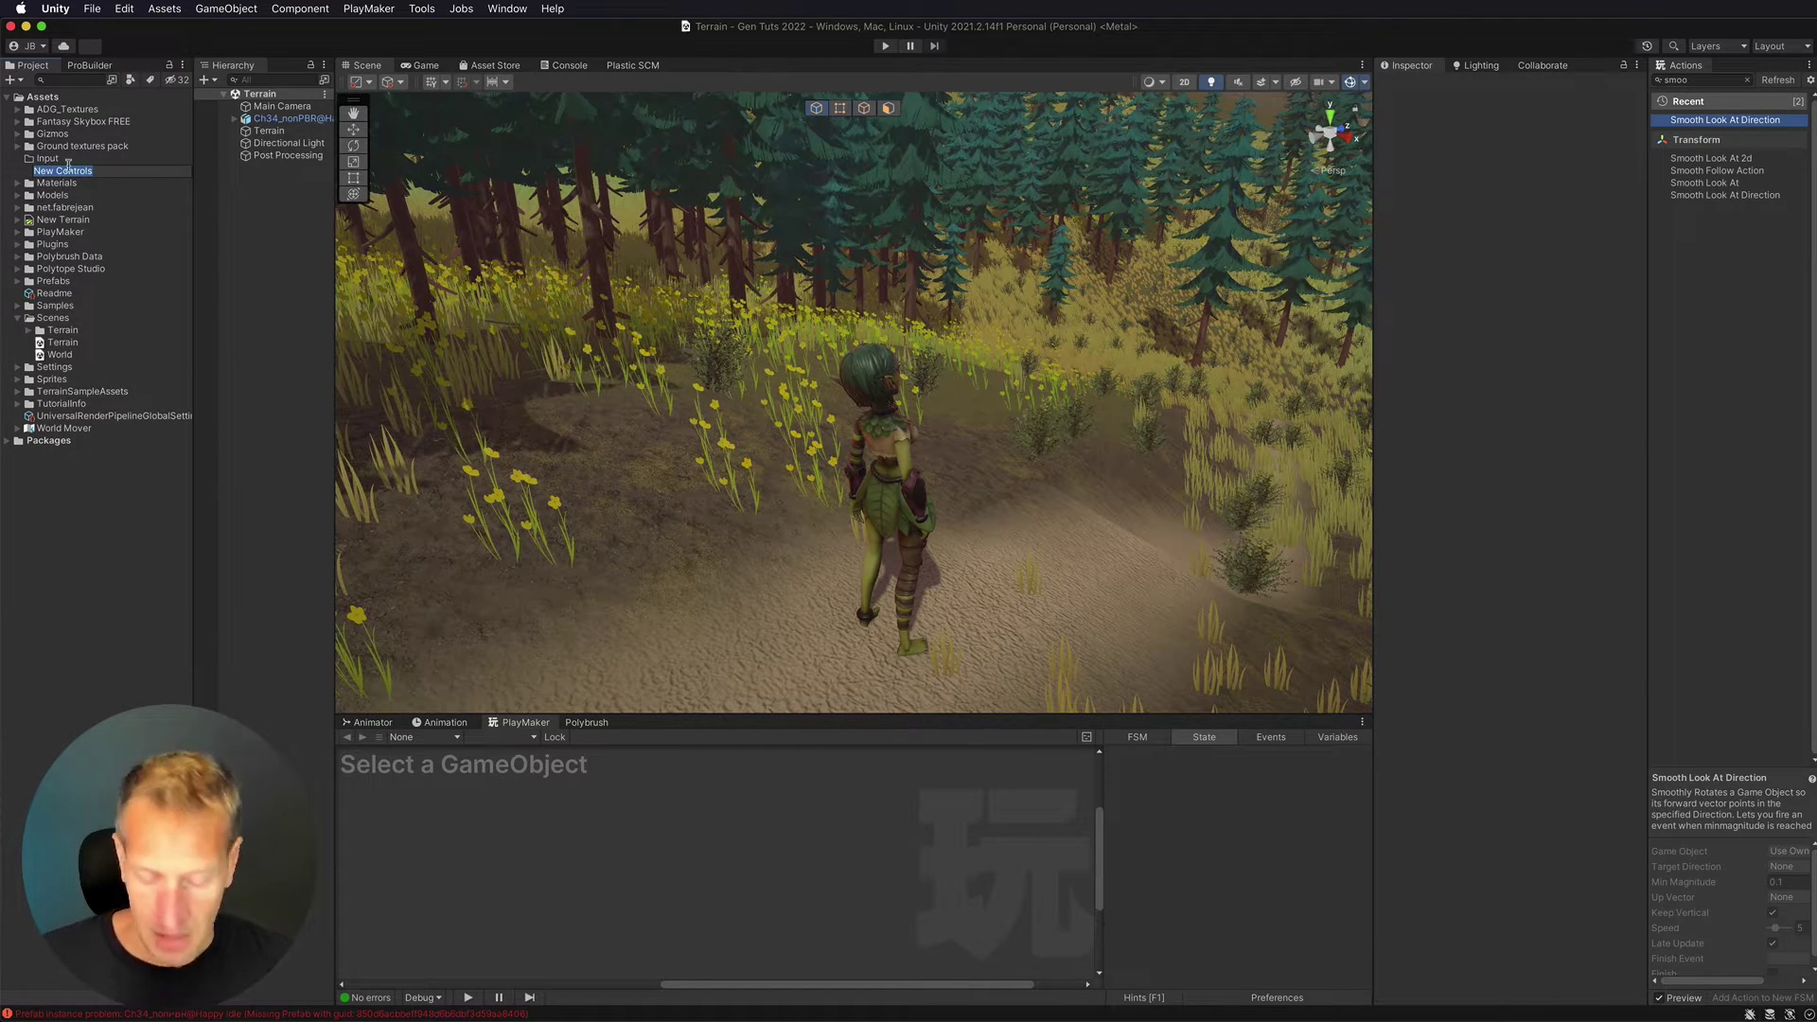
type("Player")
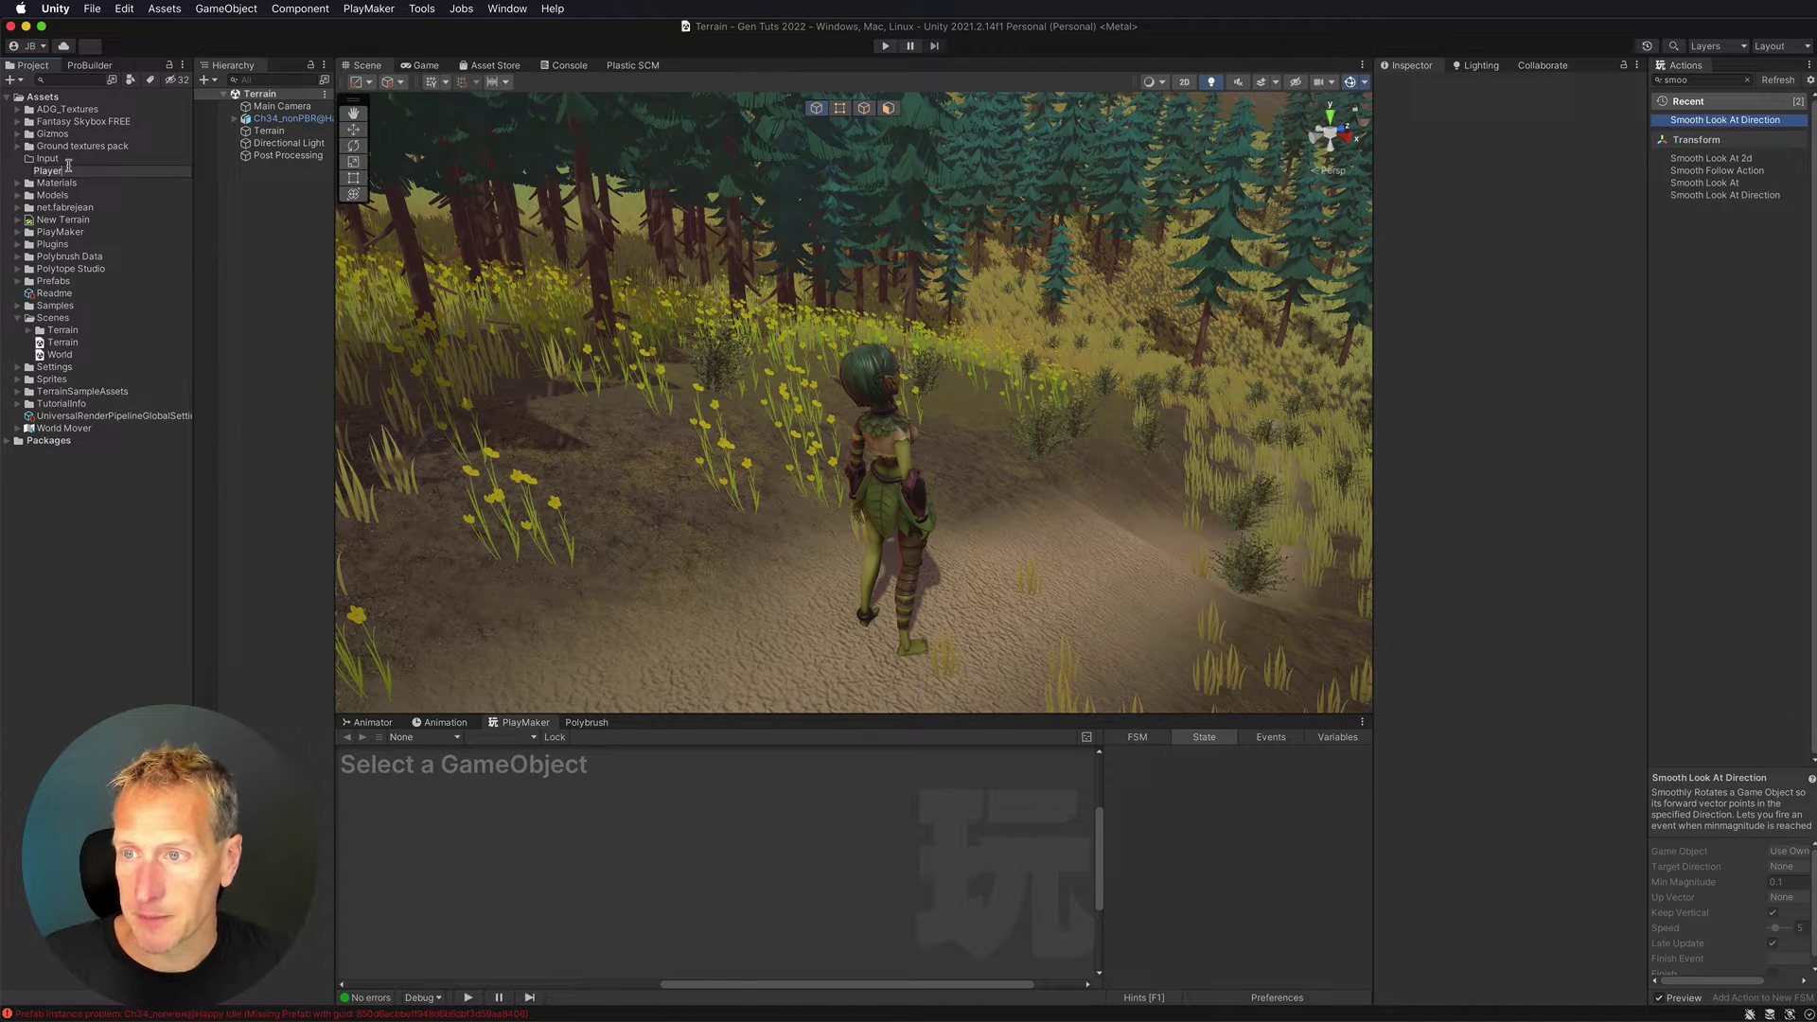
key("Return")
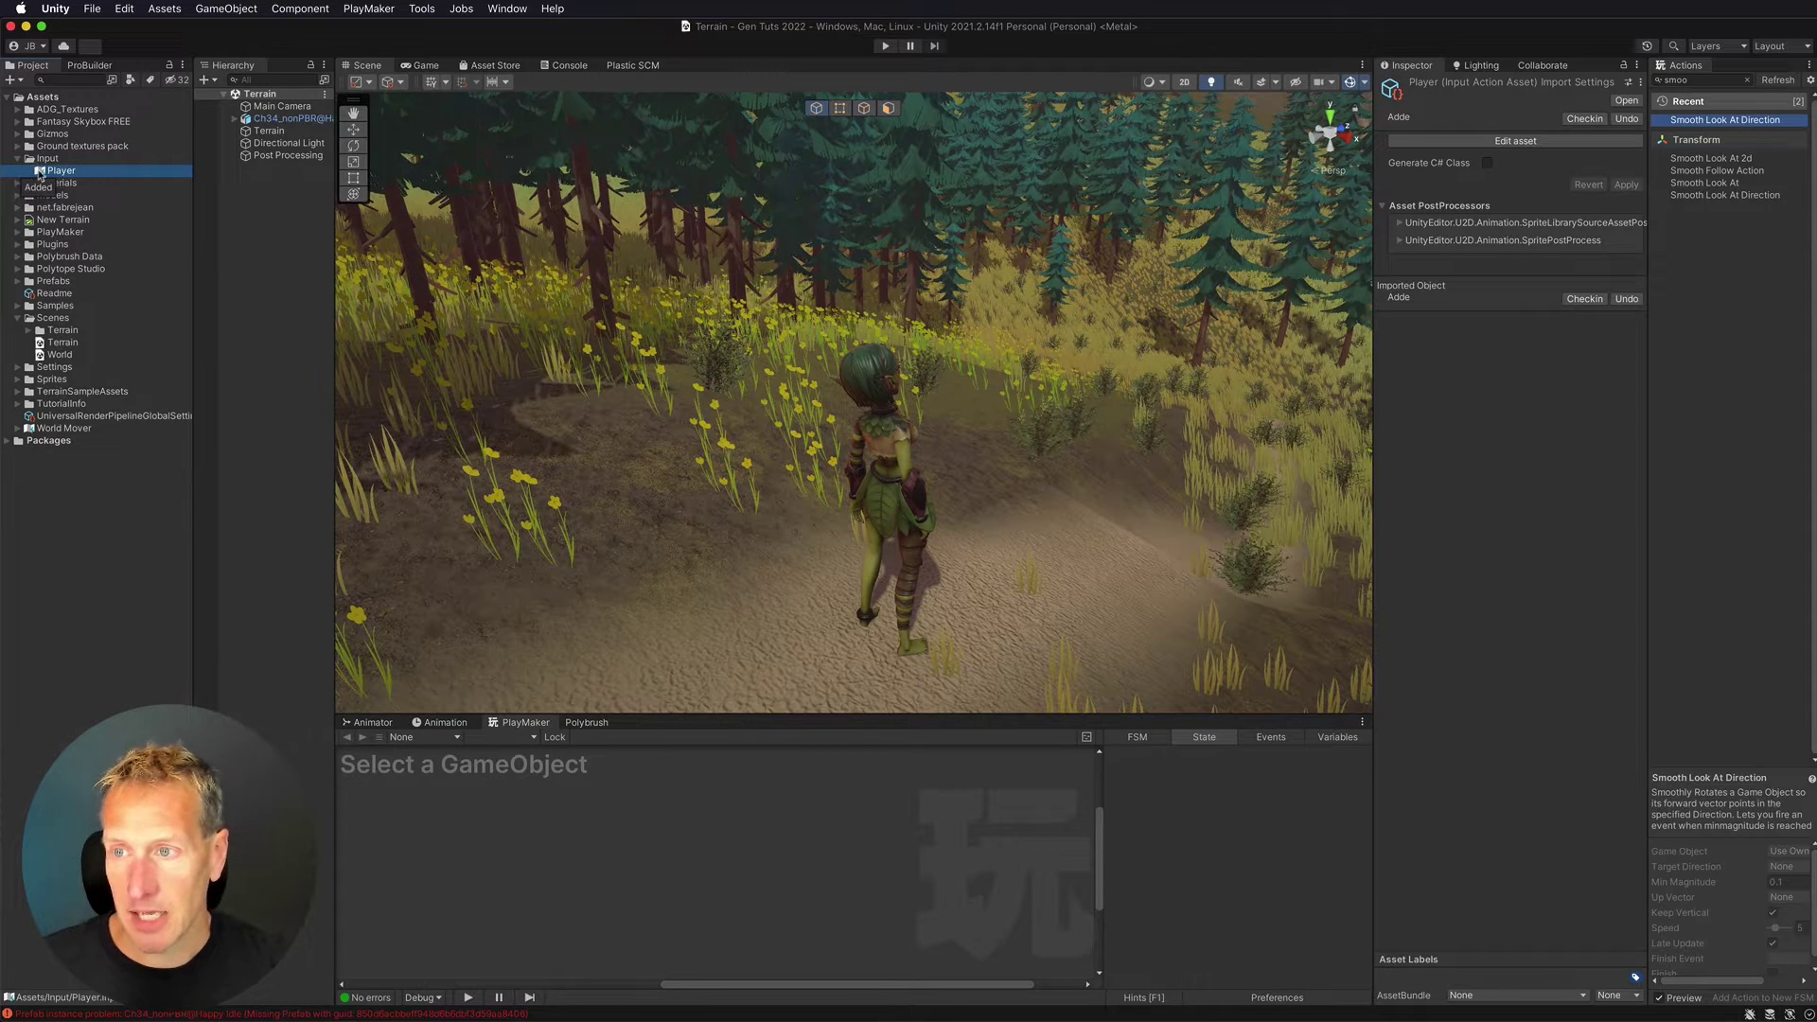
double_click(43, 171)
left_click_drag(719, 262, 733, 258)
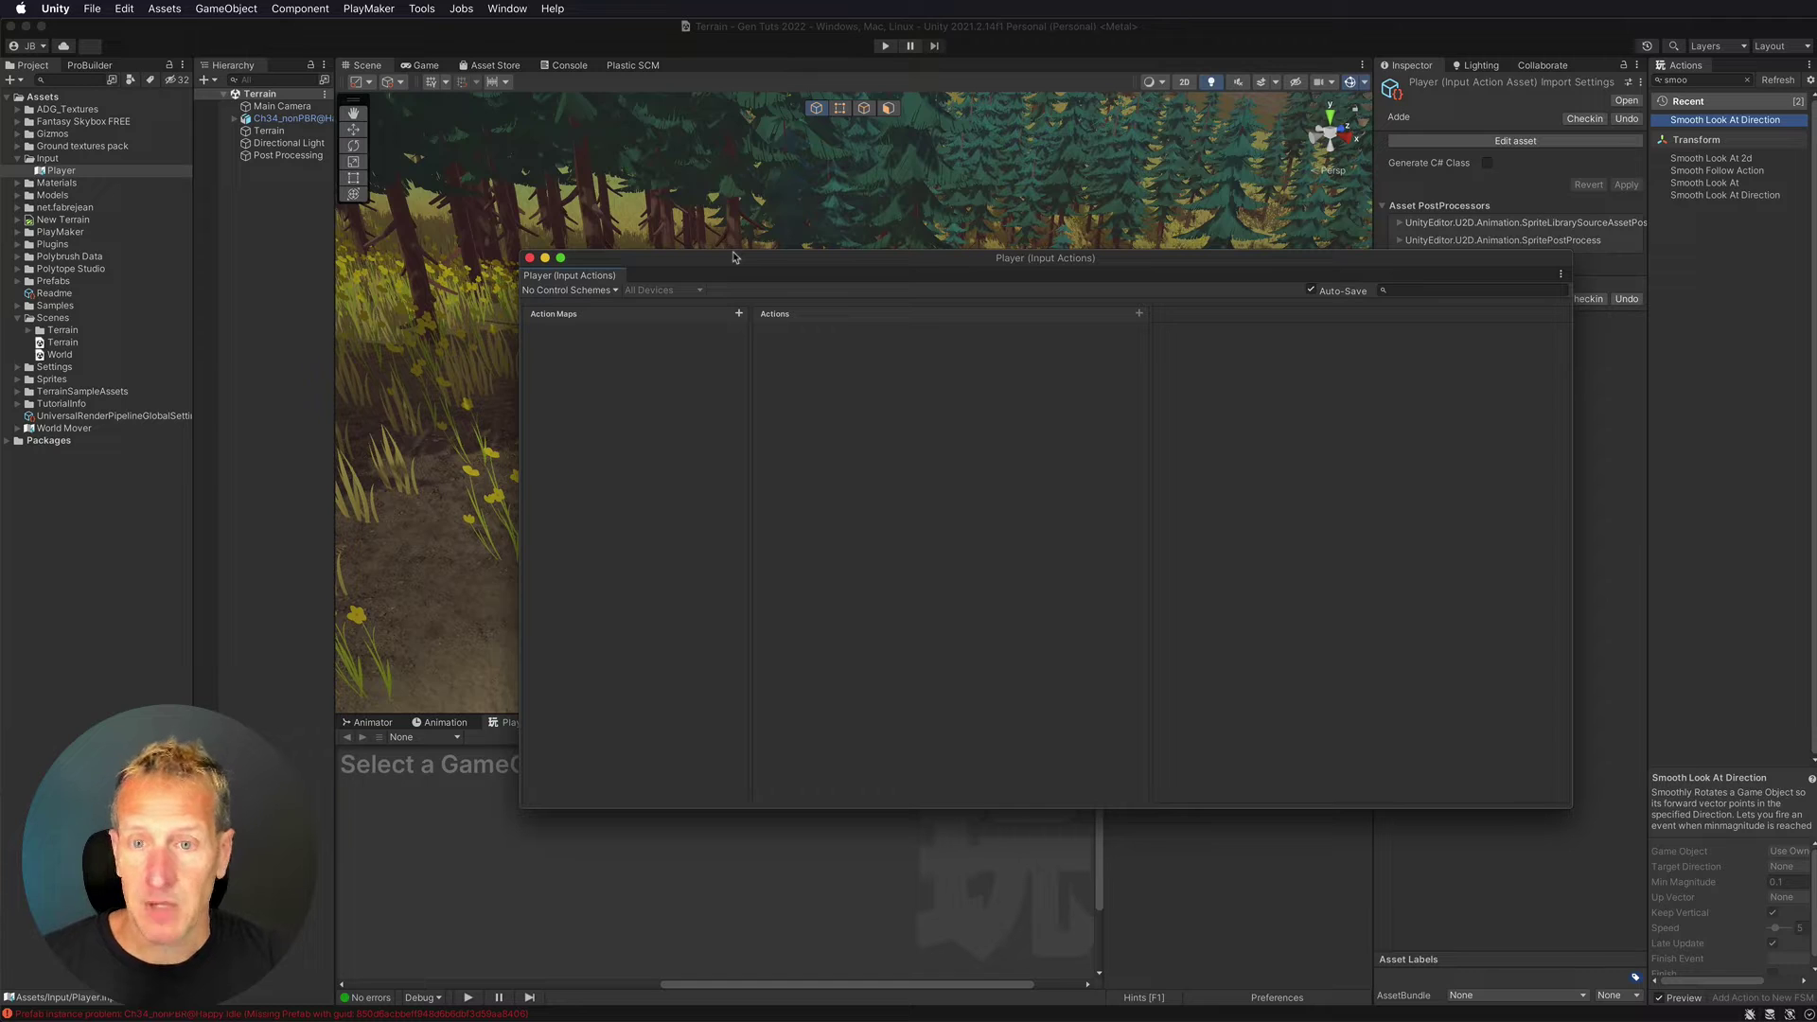
- Add a new action map named Player
left_click(738, 314)
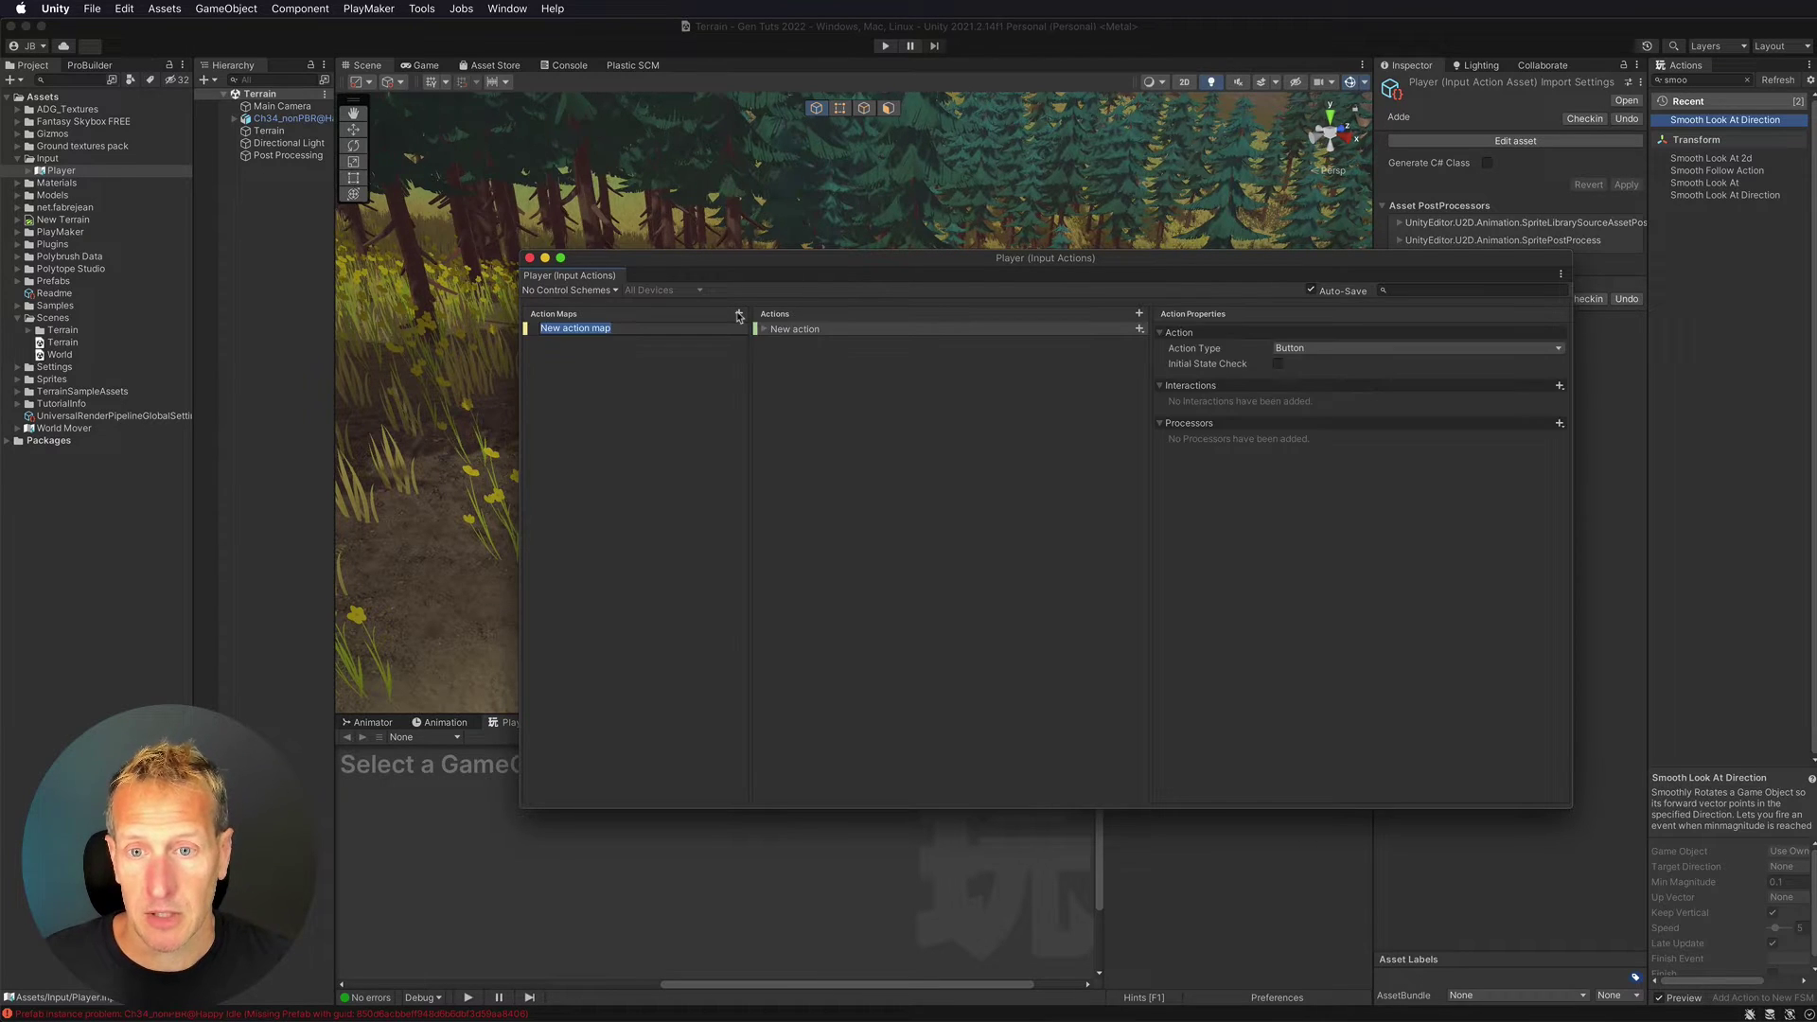
type("Player")
key("Return")
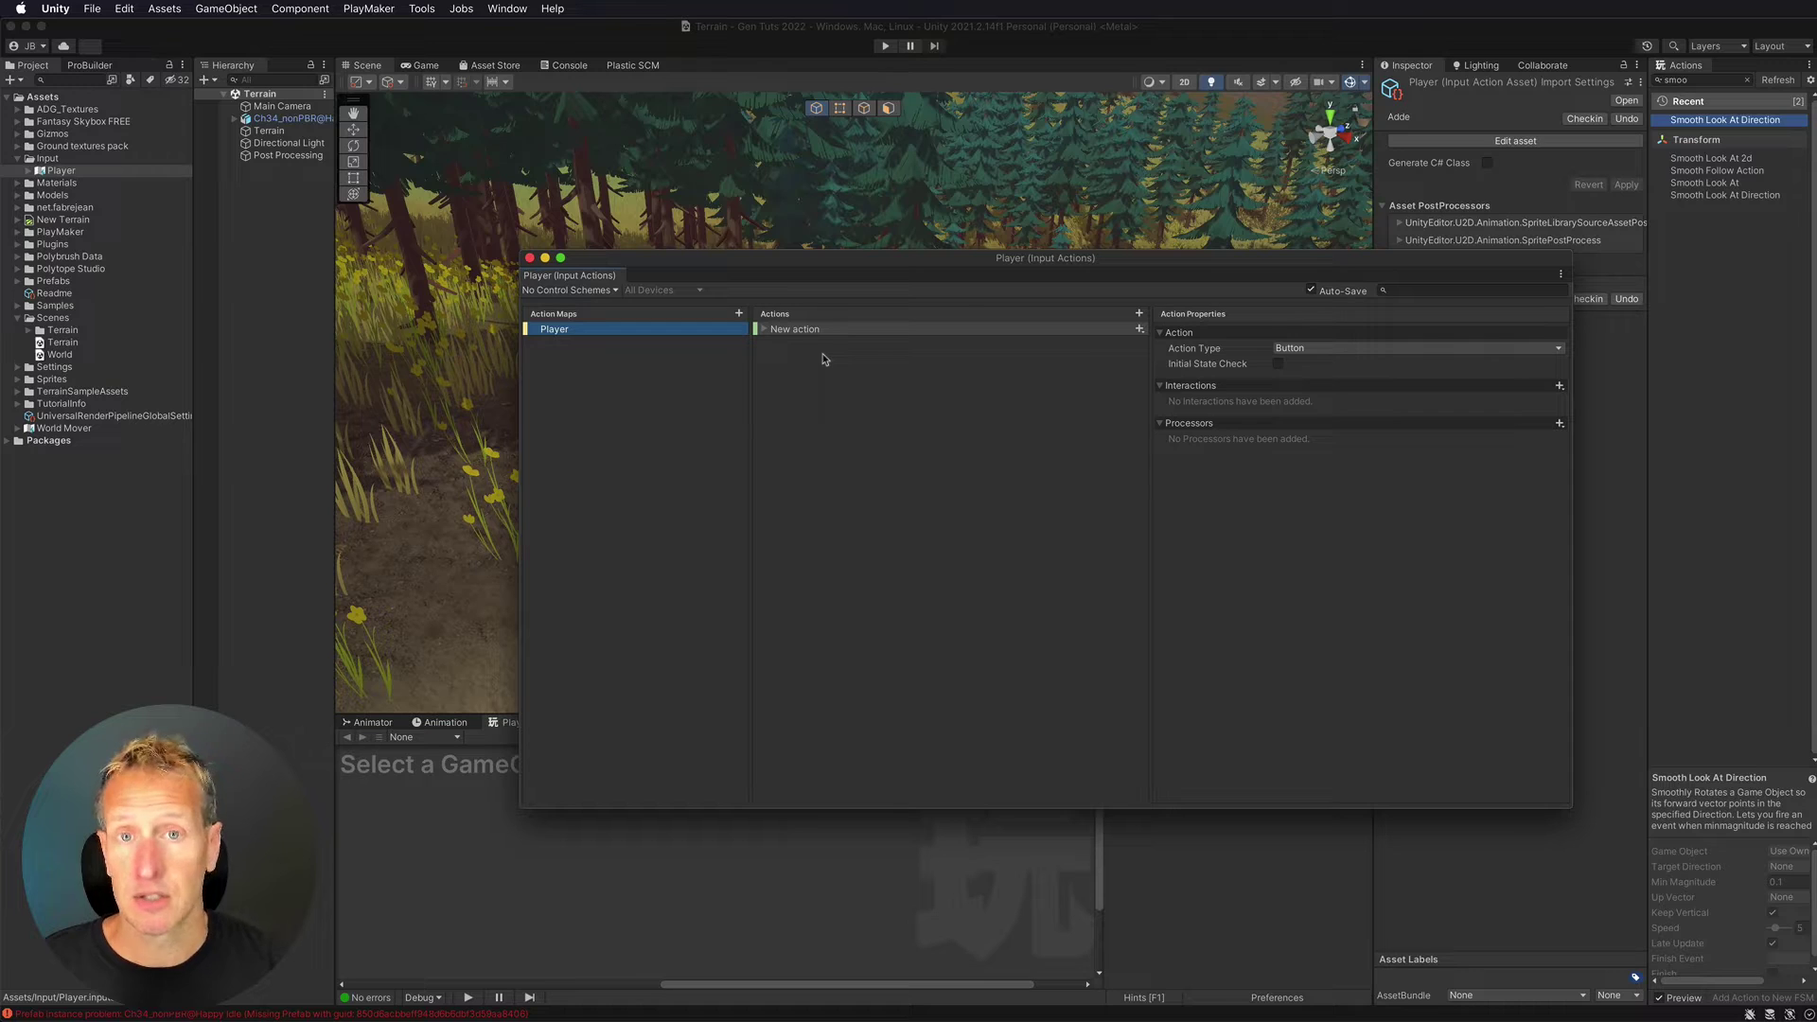
- Rename the map's New action to Move
left_click(793, 330)
left_click(793, 330)
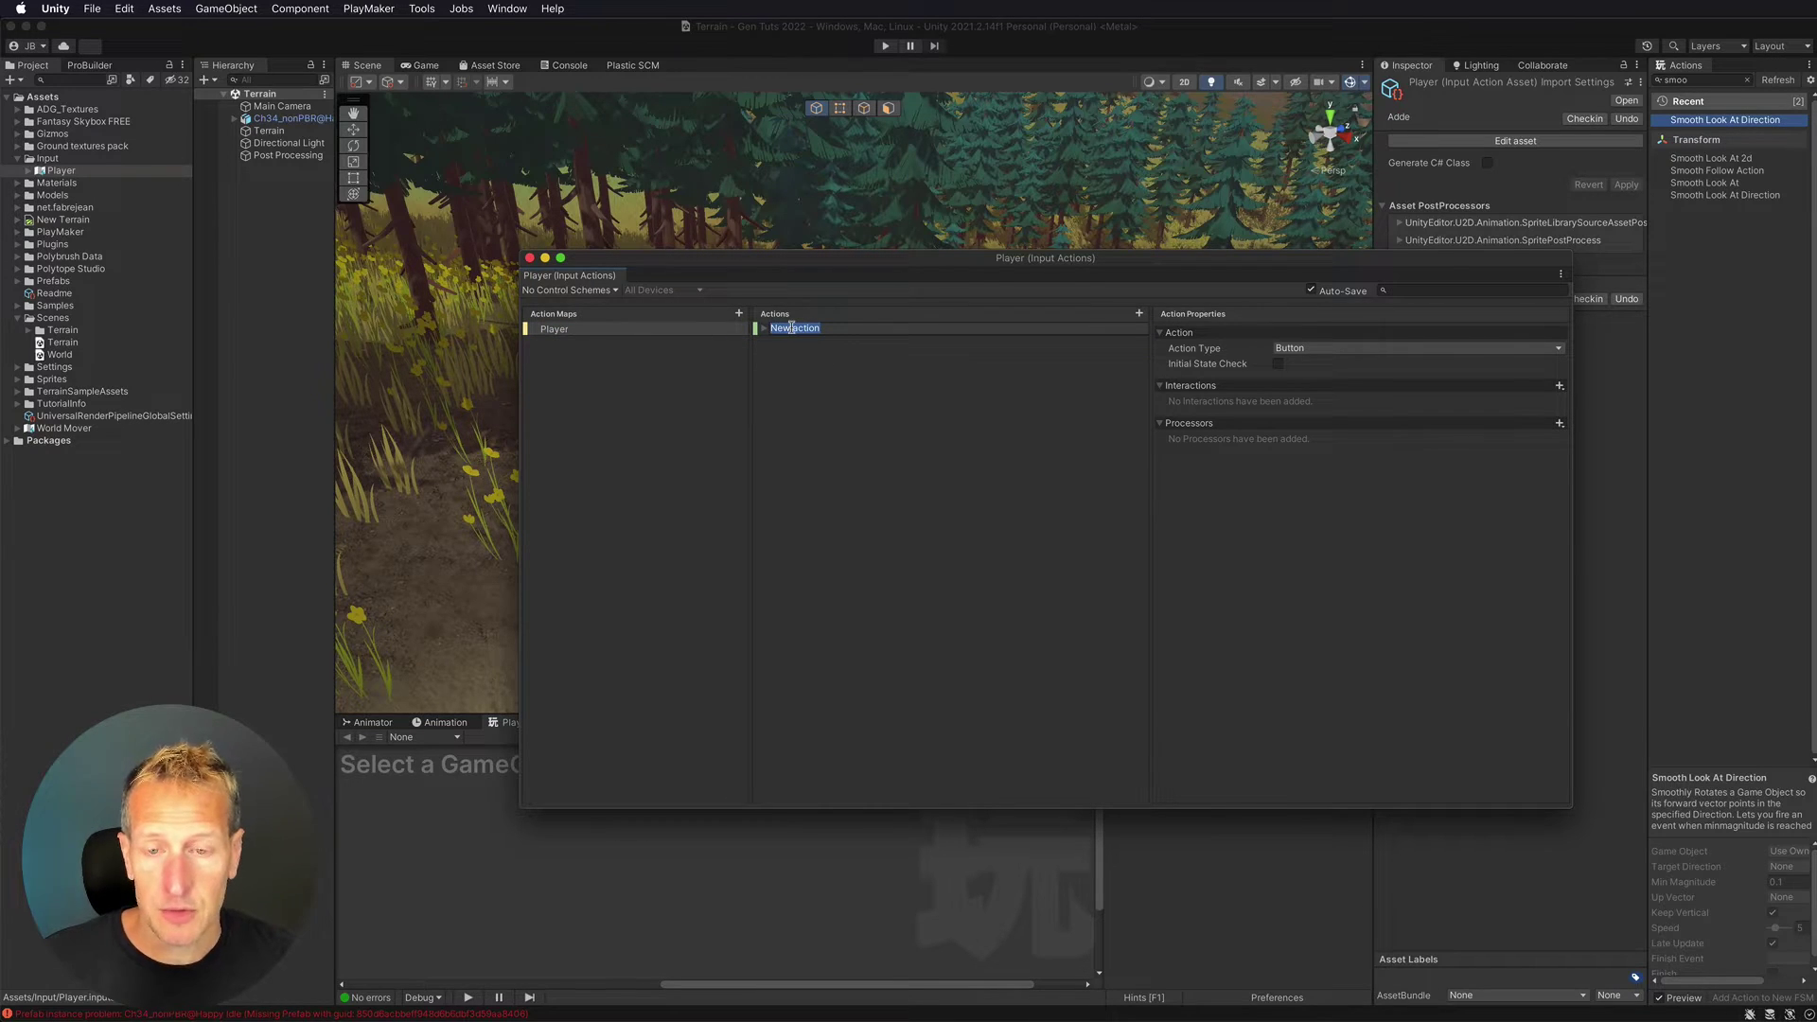
type("Move")
key("Return")
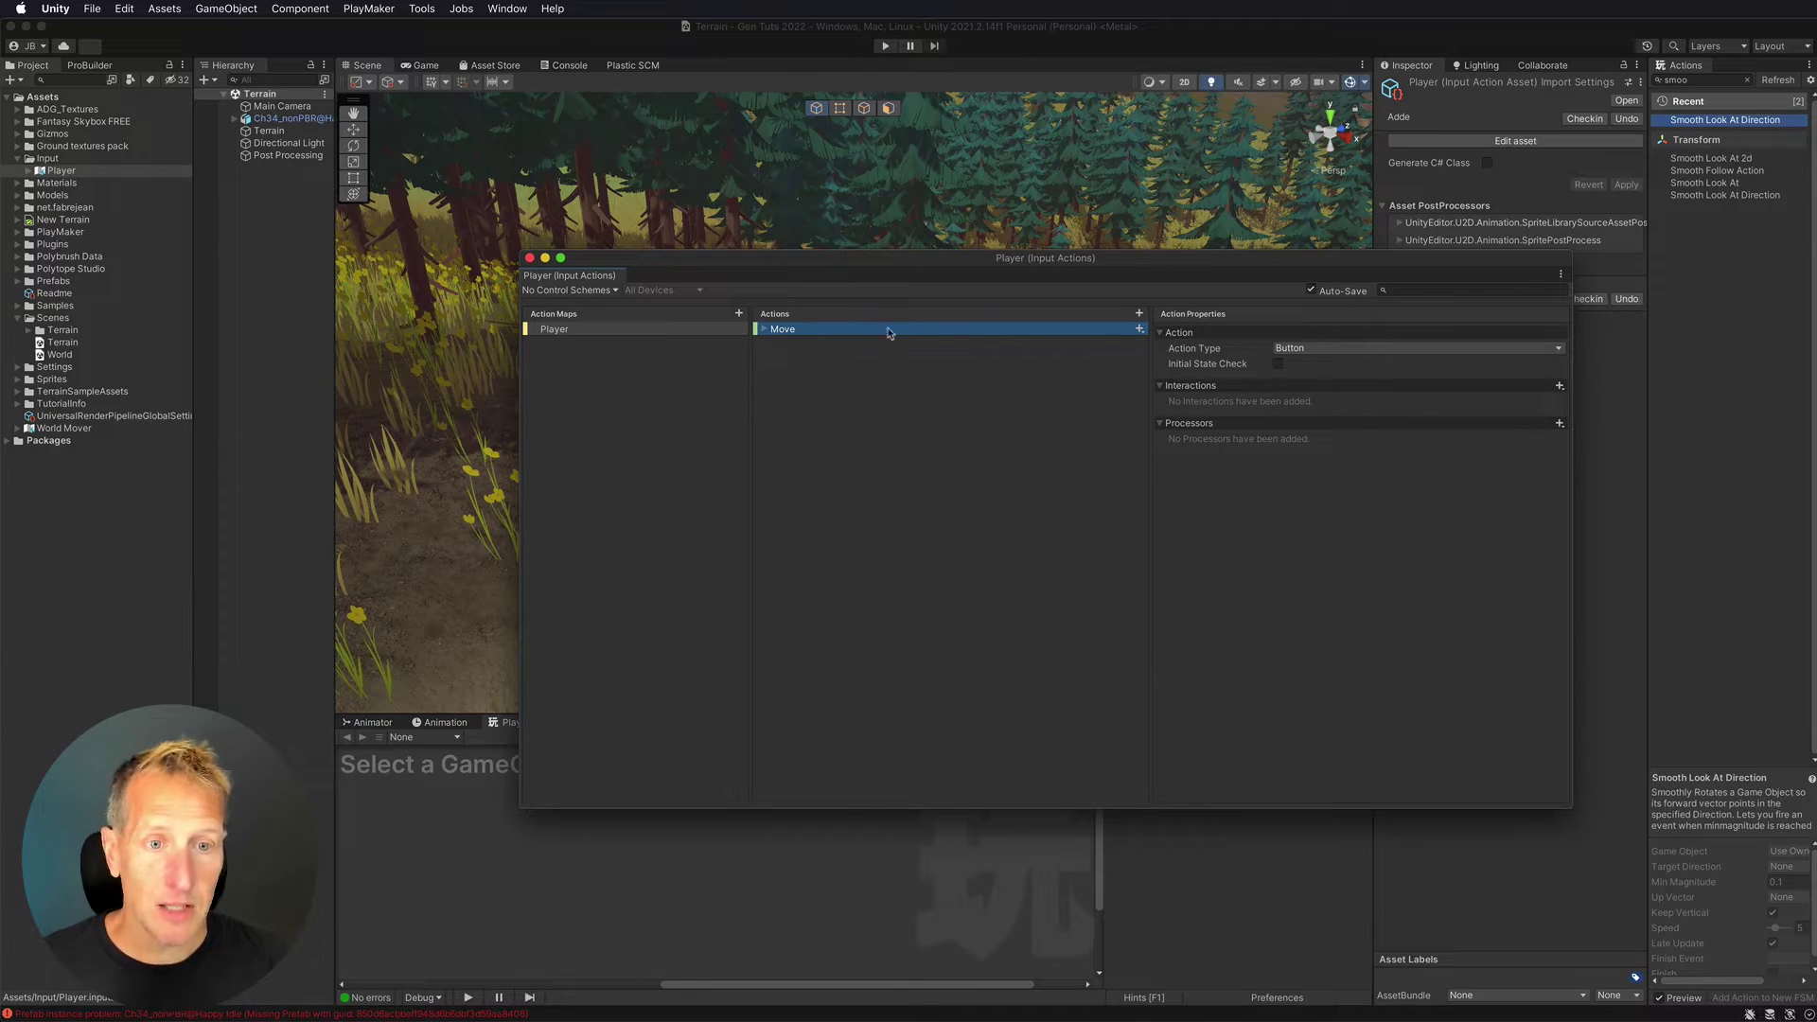
- Set the Move action's Action Type to Value and its Control Type to Vector 2
left_click(1302, 352)
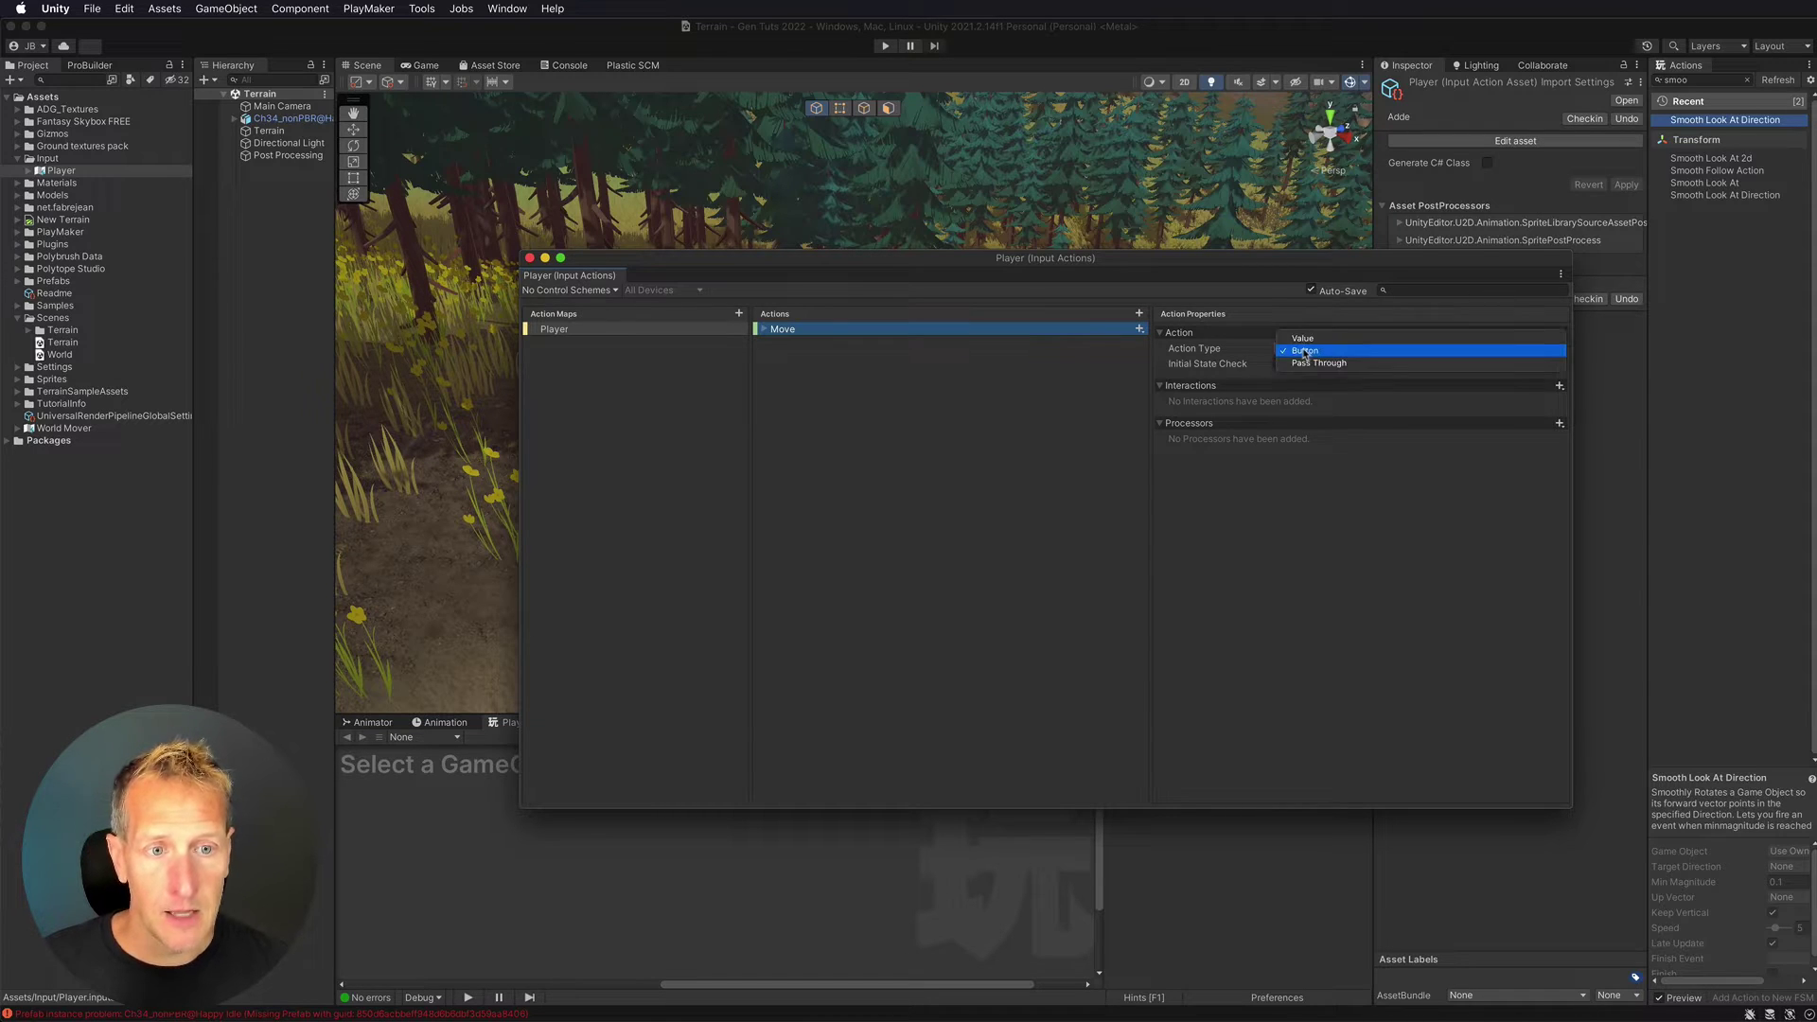
left_click(1303, 339)
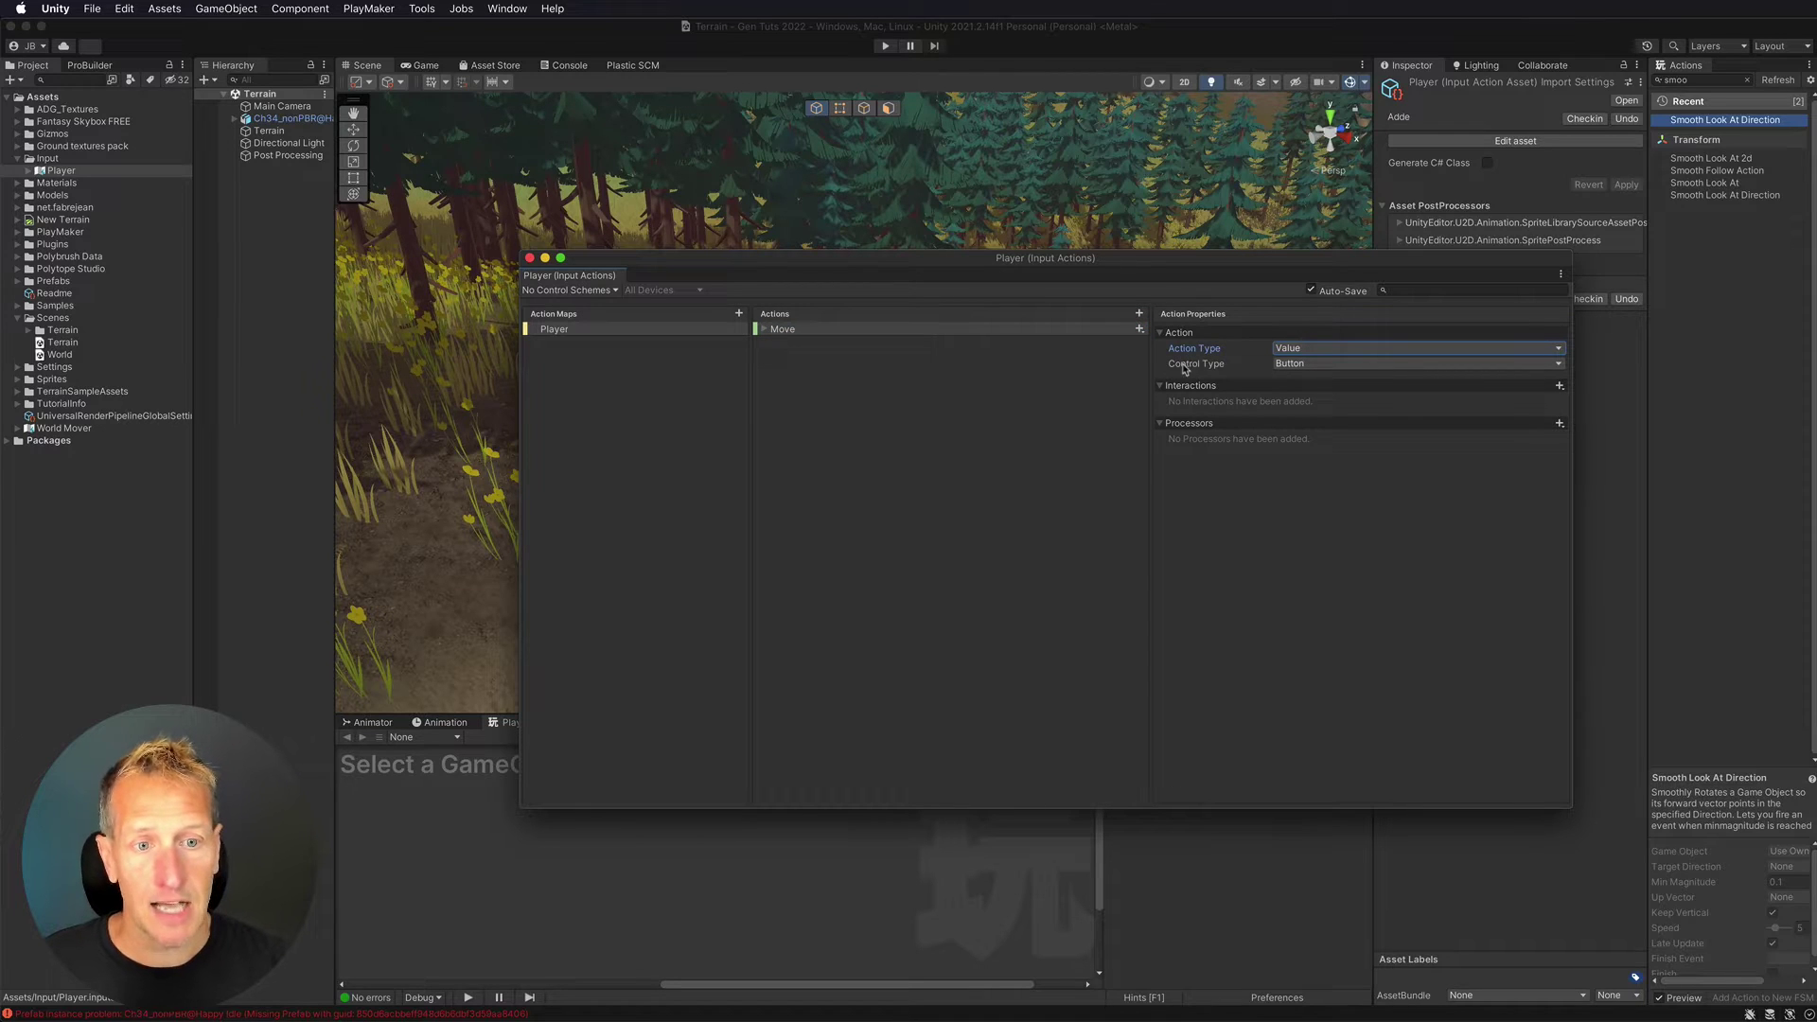
left_click(1285, 365)
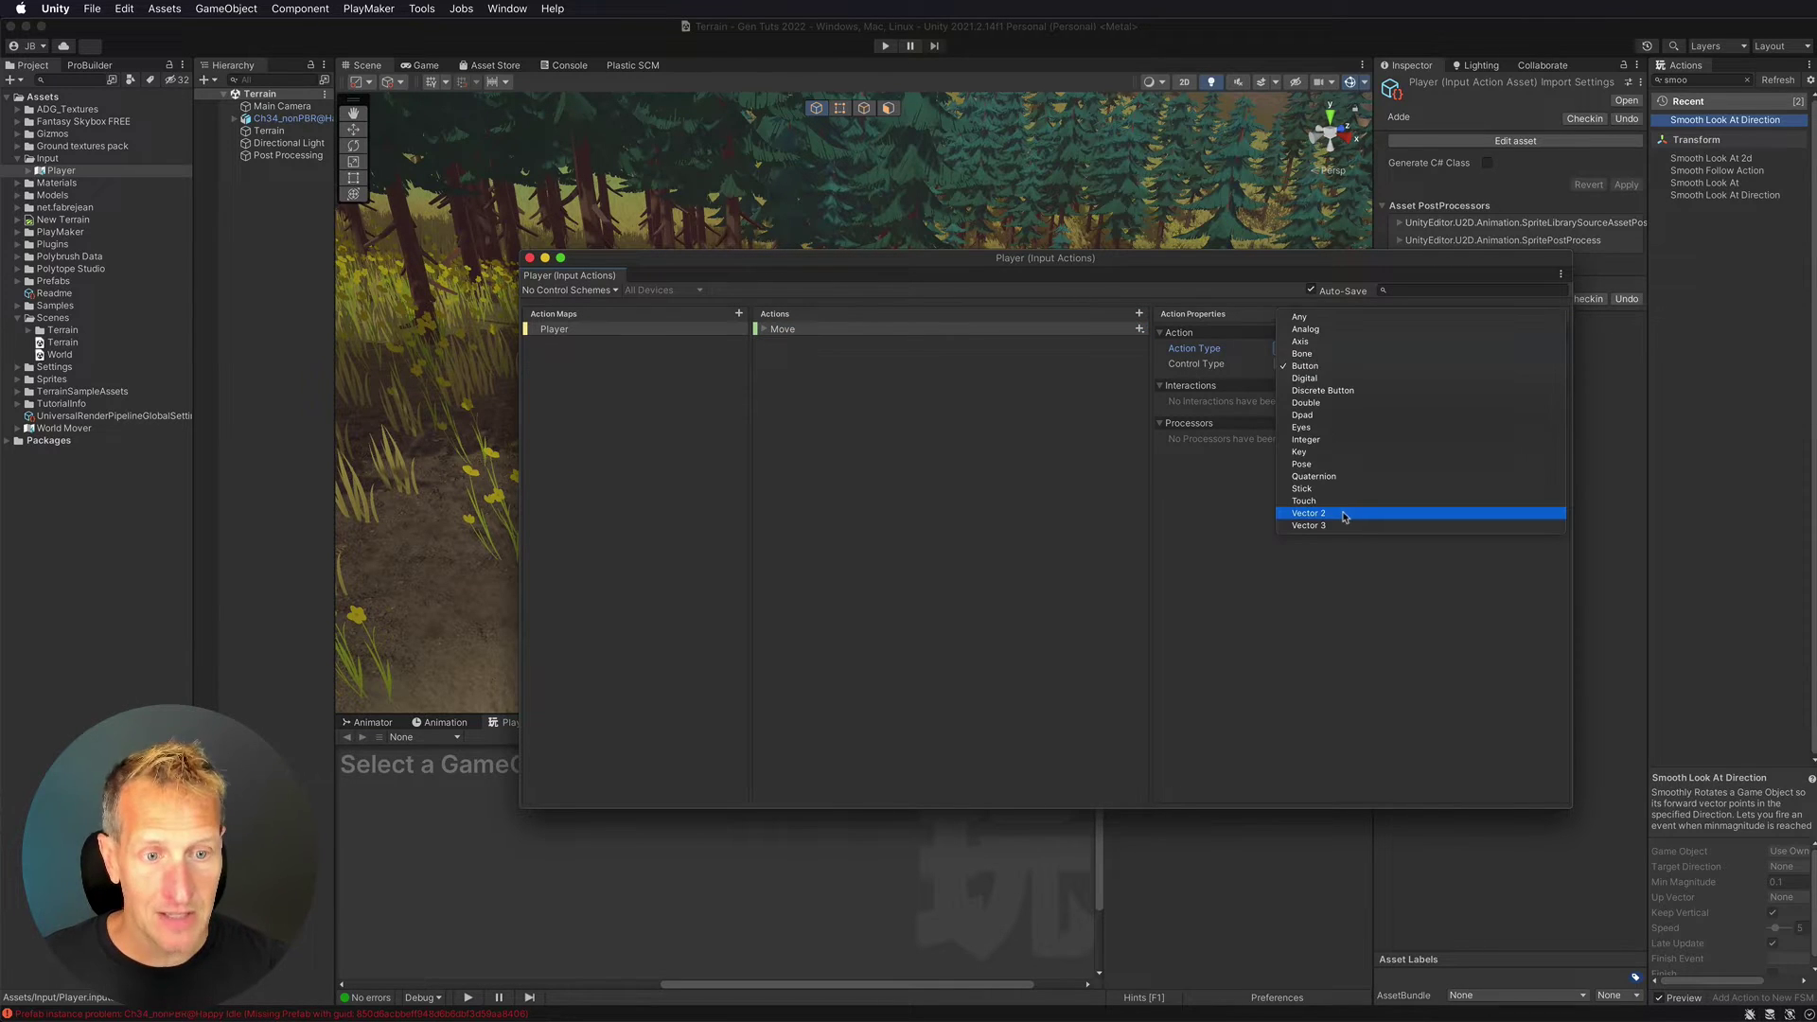
left_click(1345, 514)
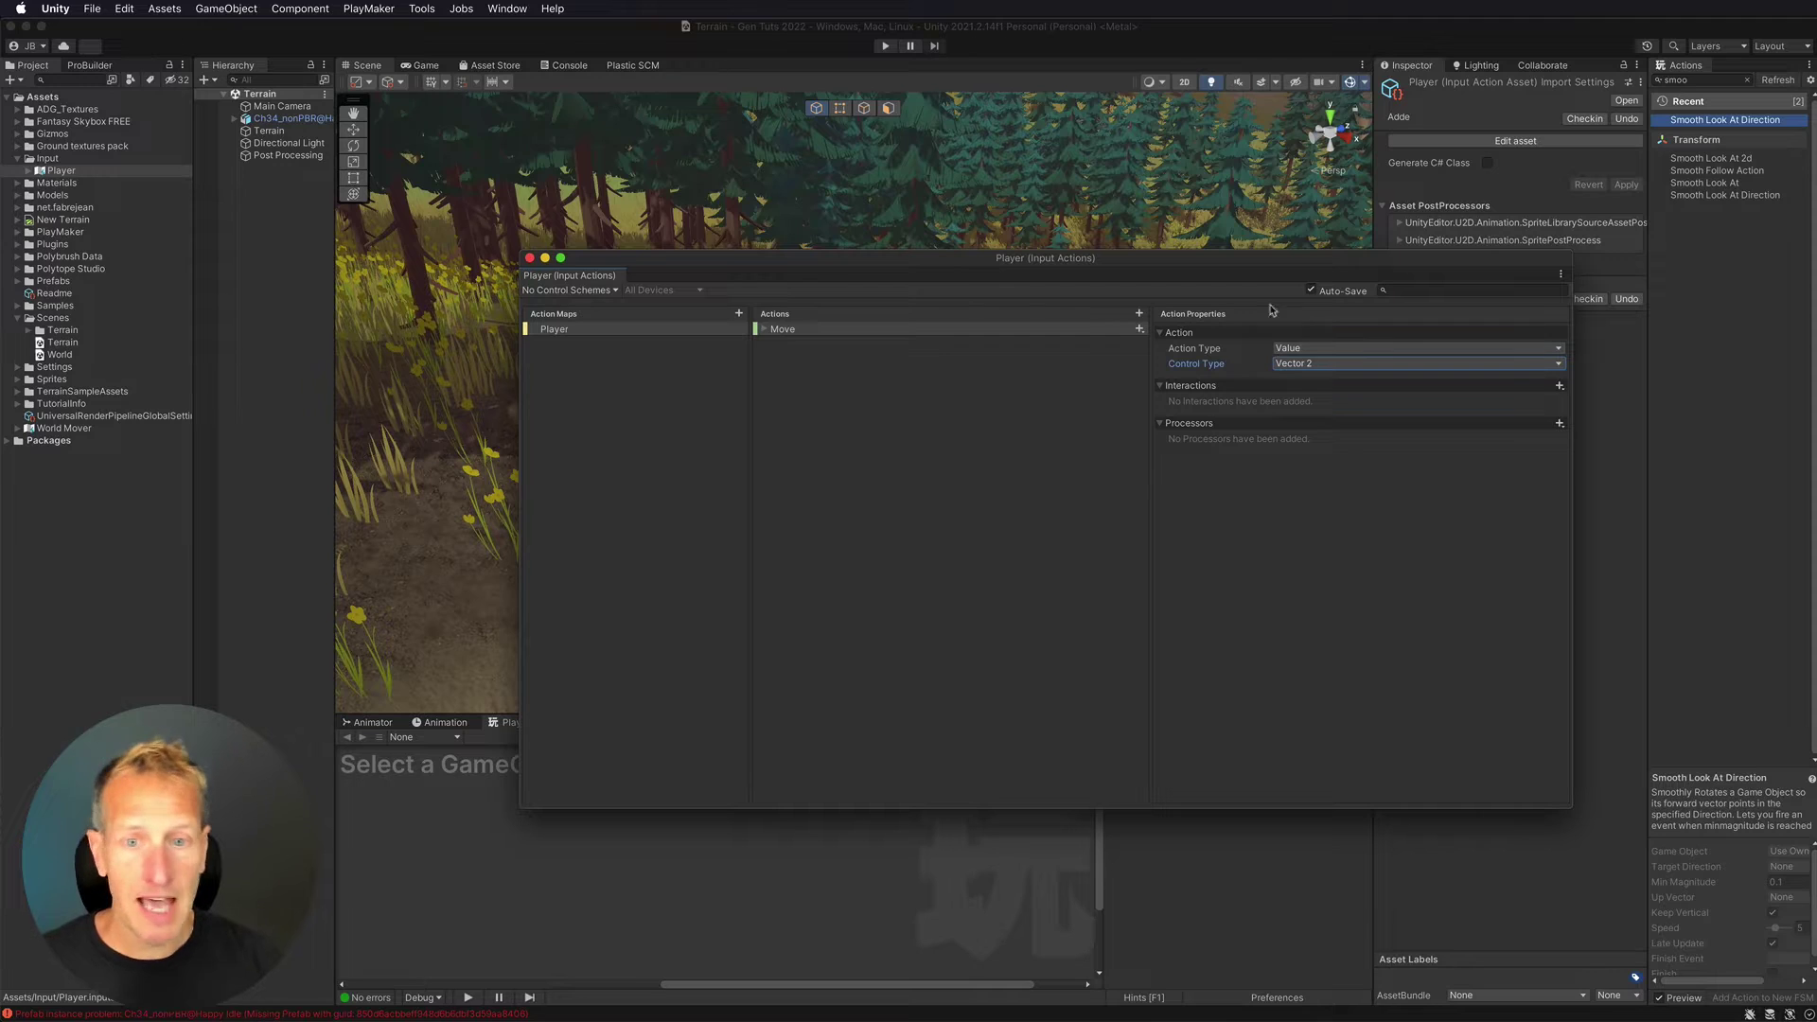
left_click(804, 331)
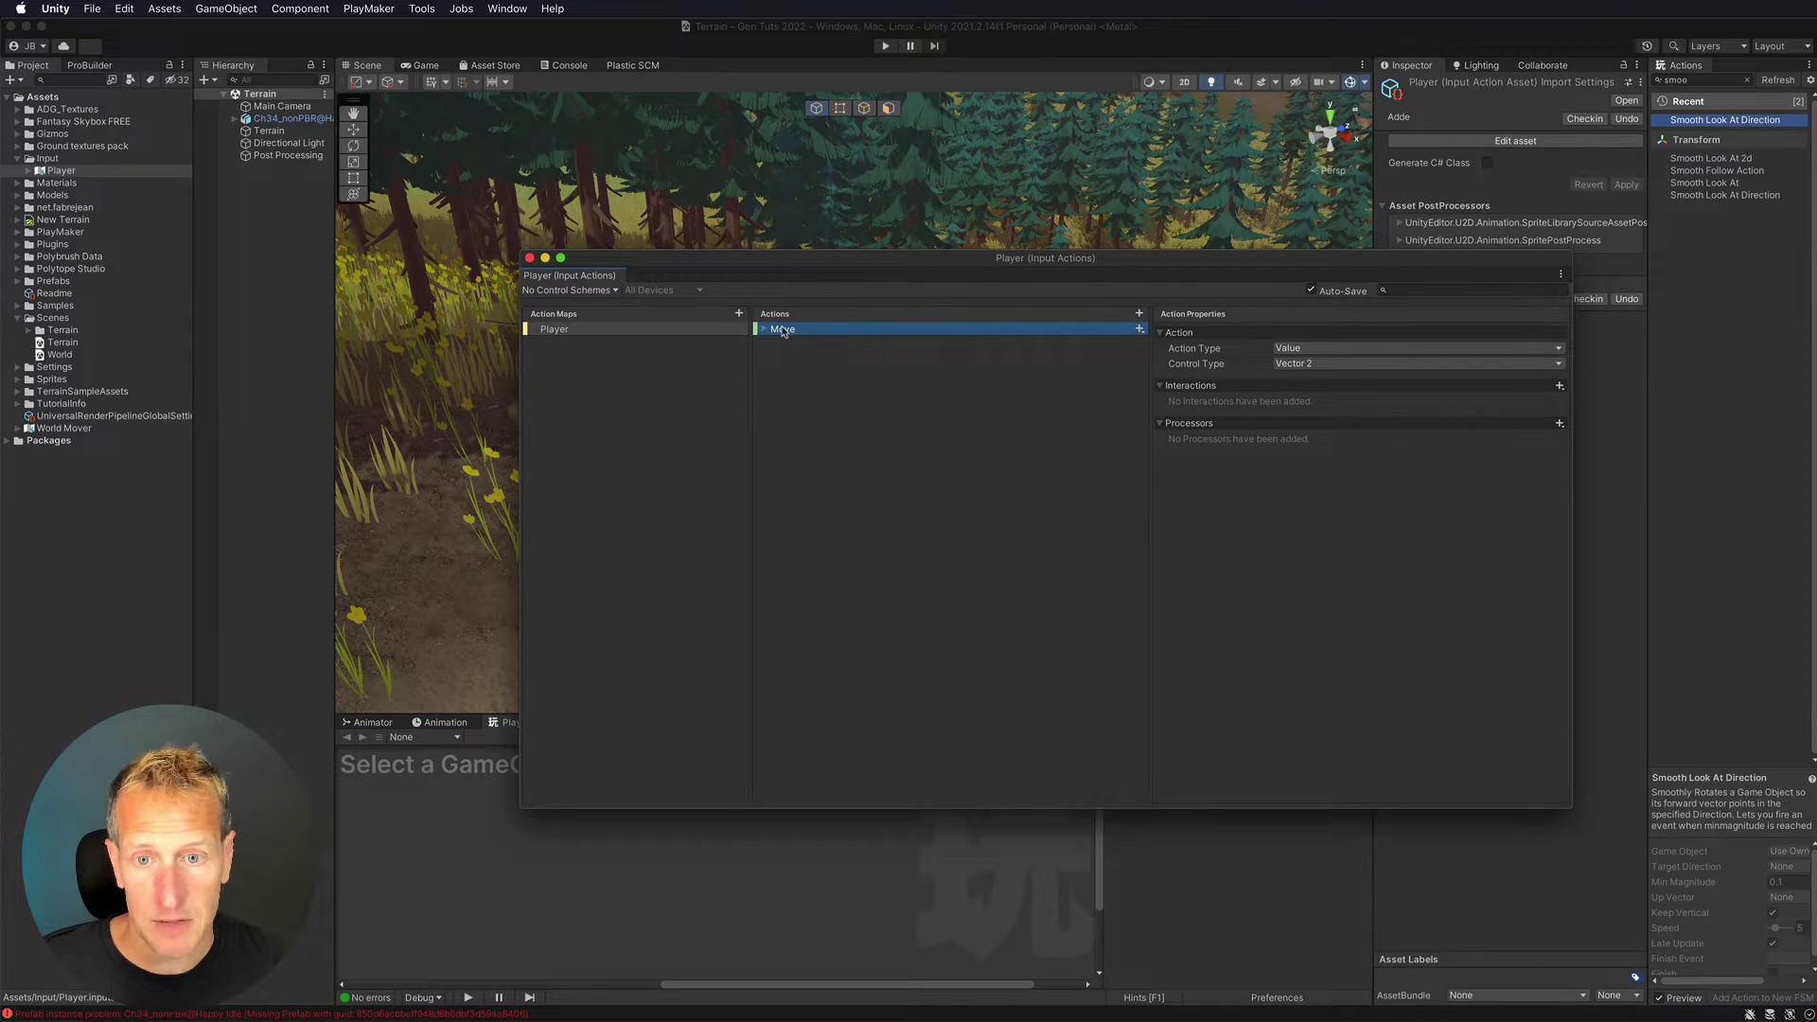
- Add an Up/Down/Left/Right composite named Arrow Keys to Move and delete the empty binding
left_click(1139, 330)
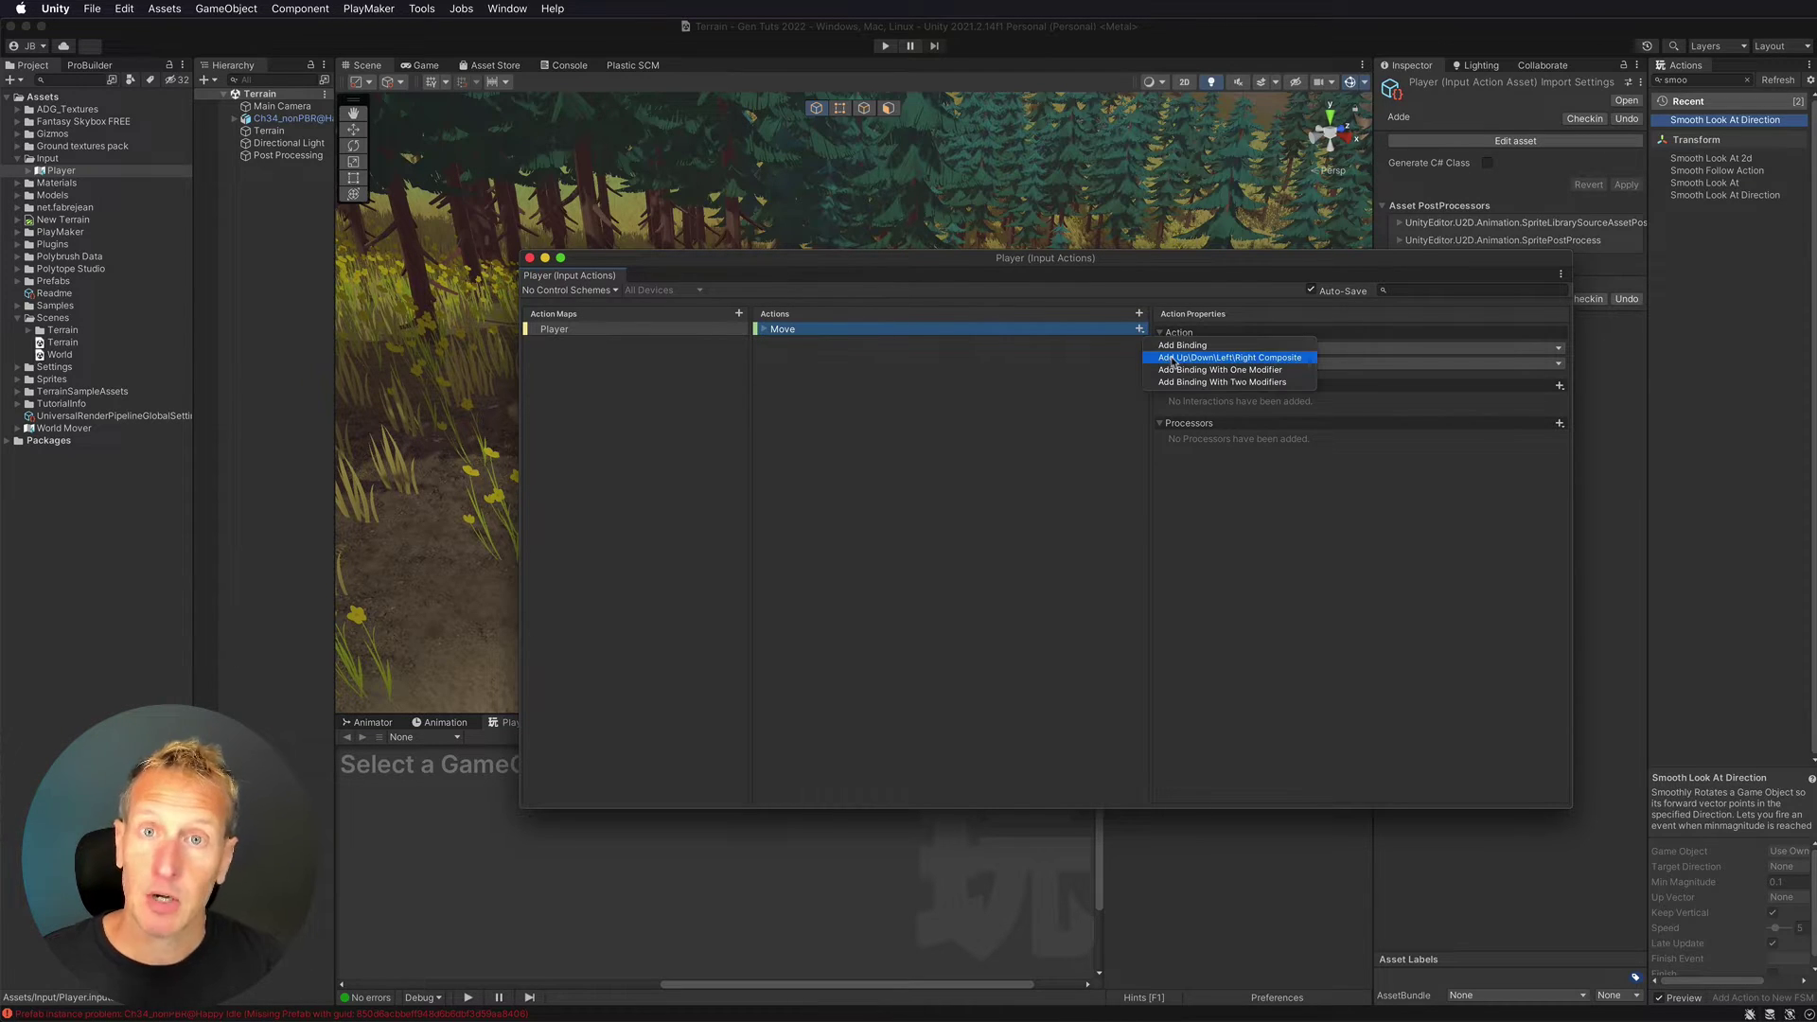
left_click(1220, 359)
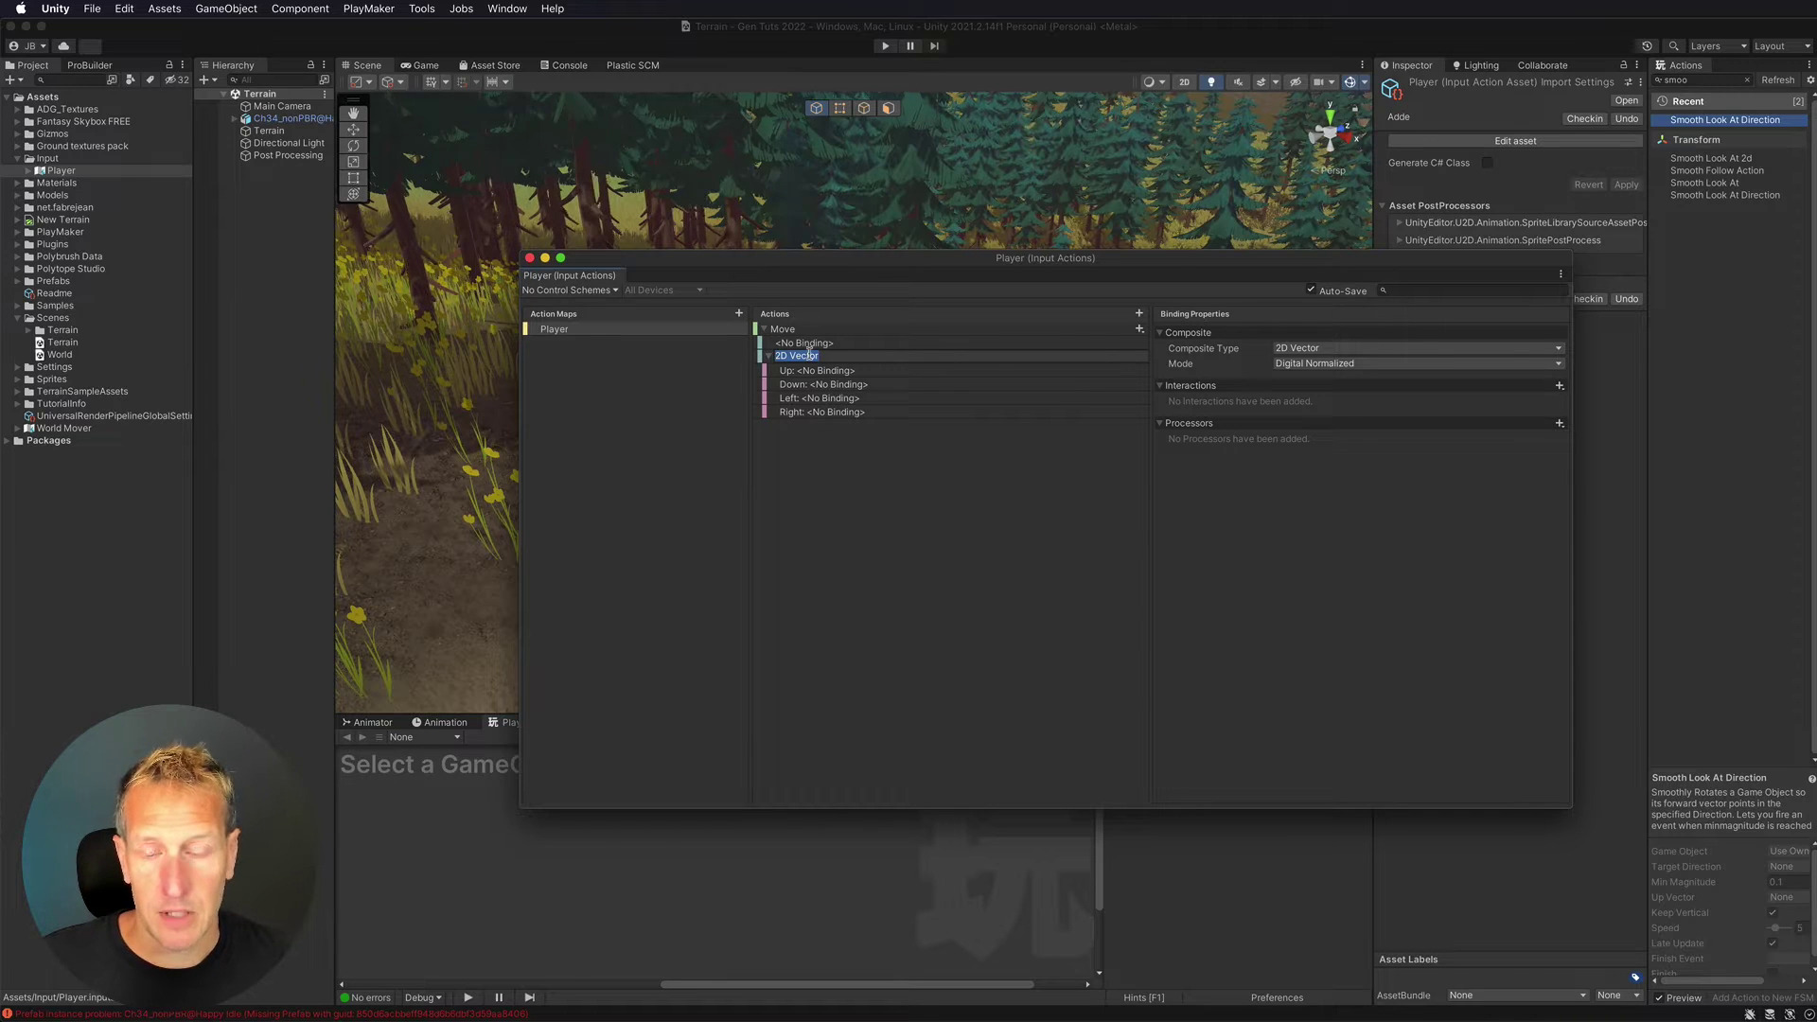
type("Arrow Keys")
key("Return")
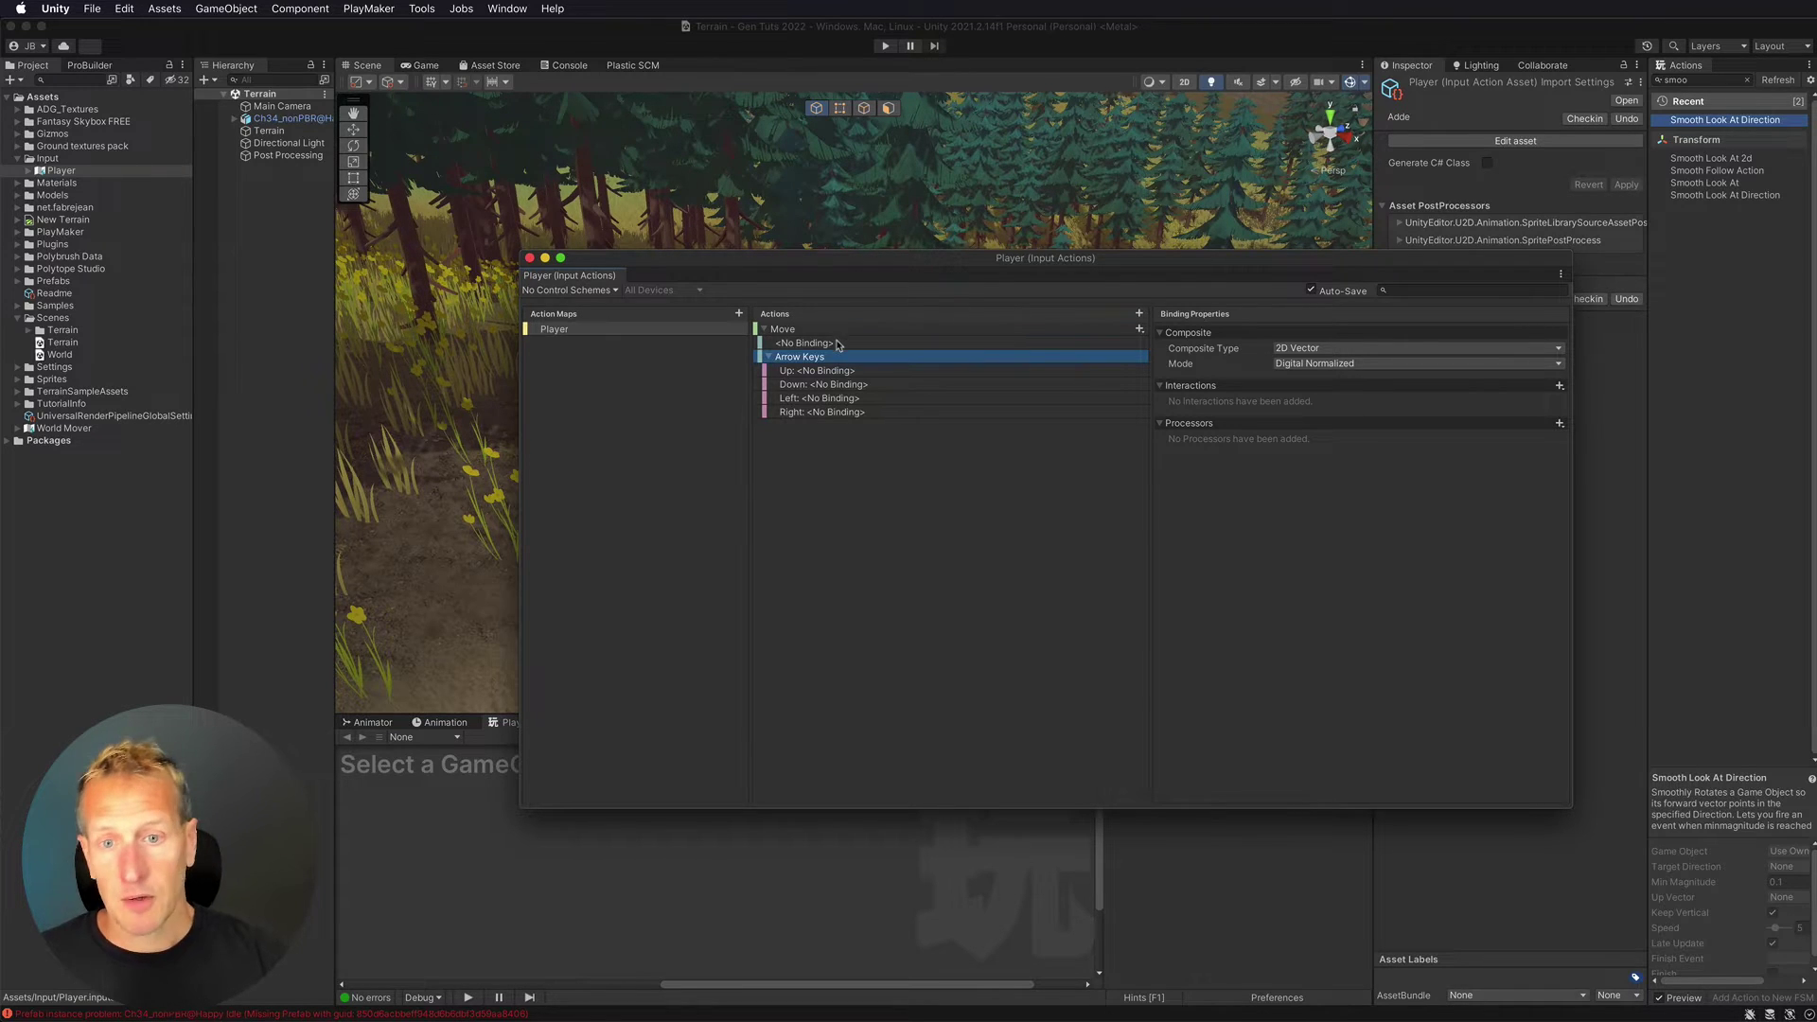
left_click(829, 344)
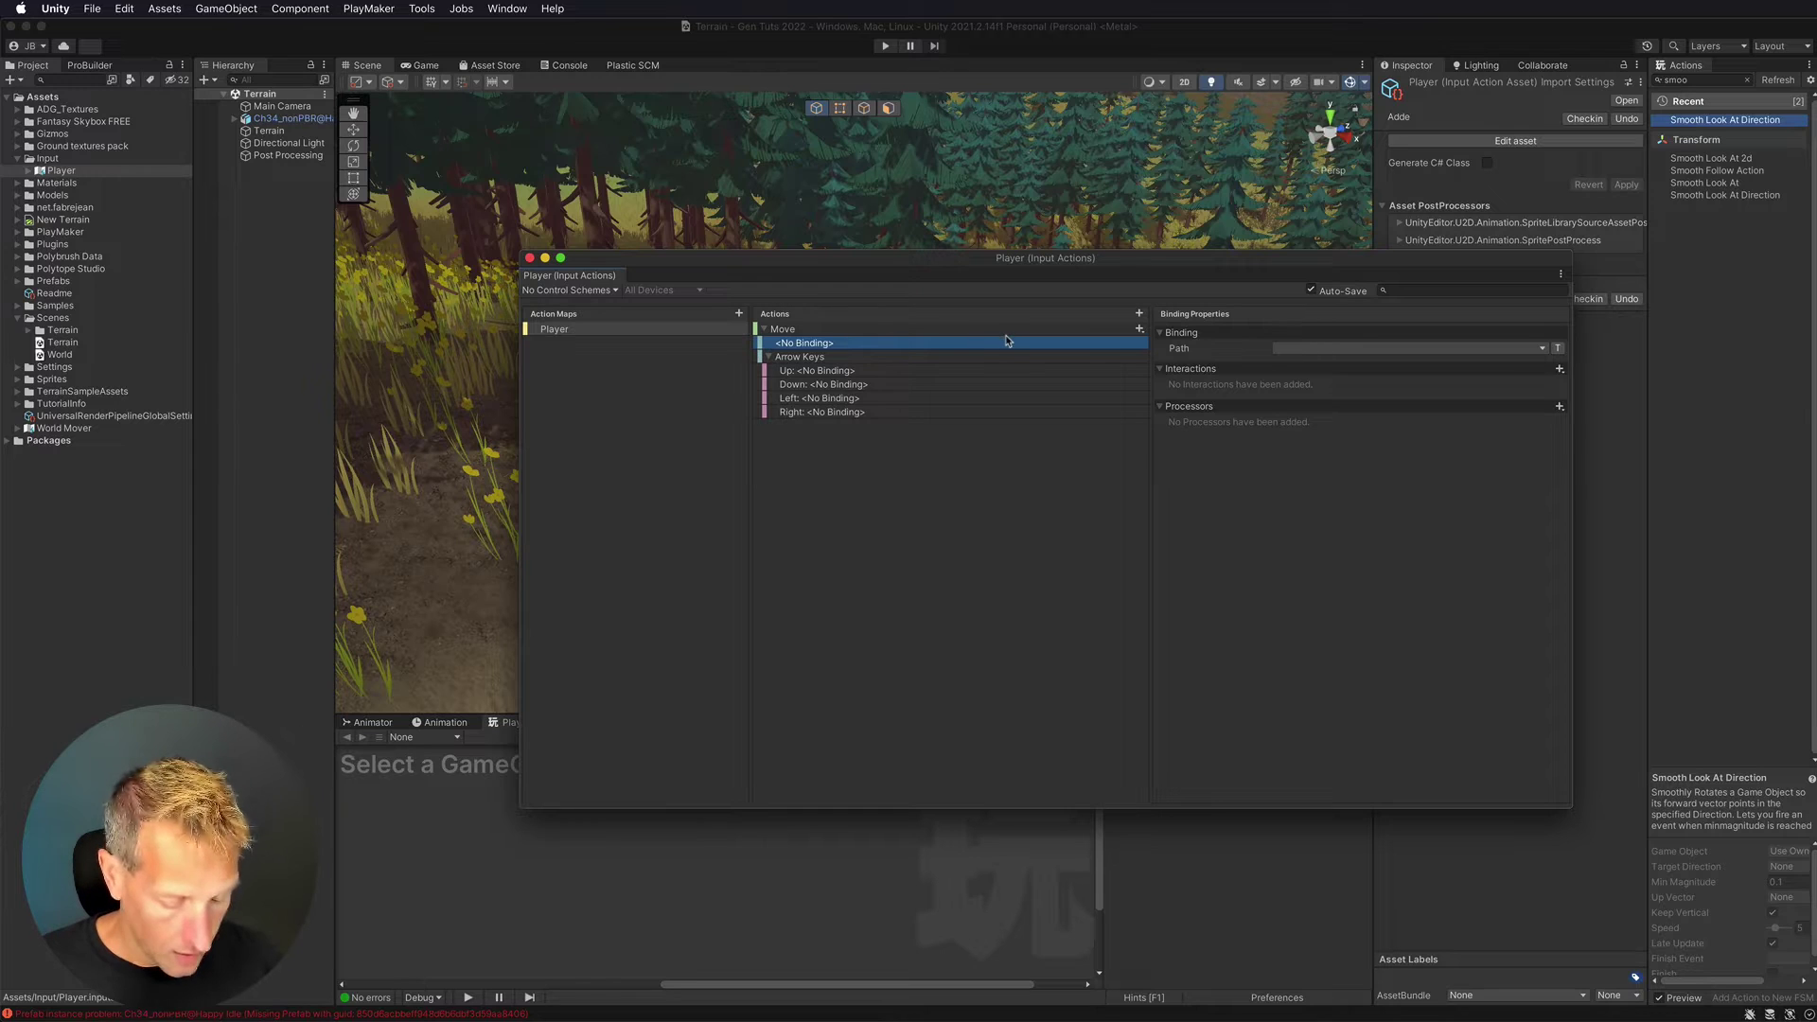
key("Delete")
left_click(819, 343)
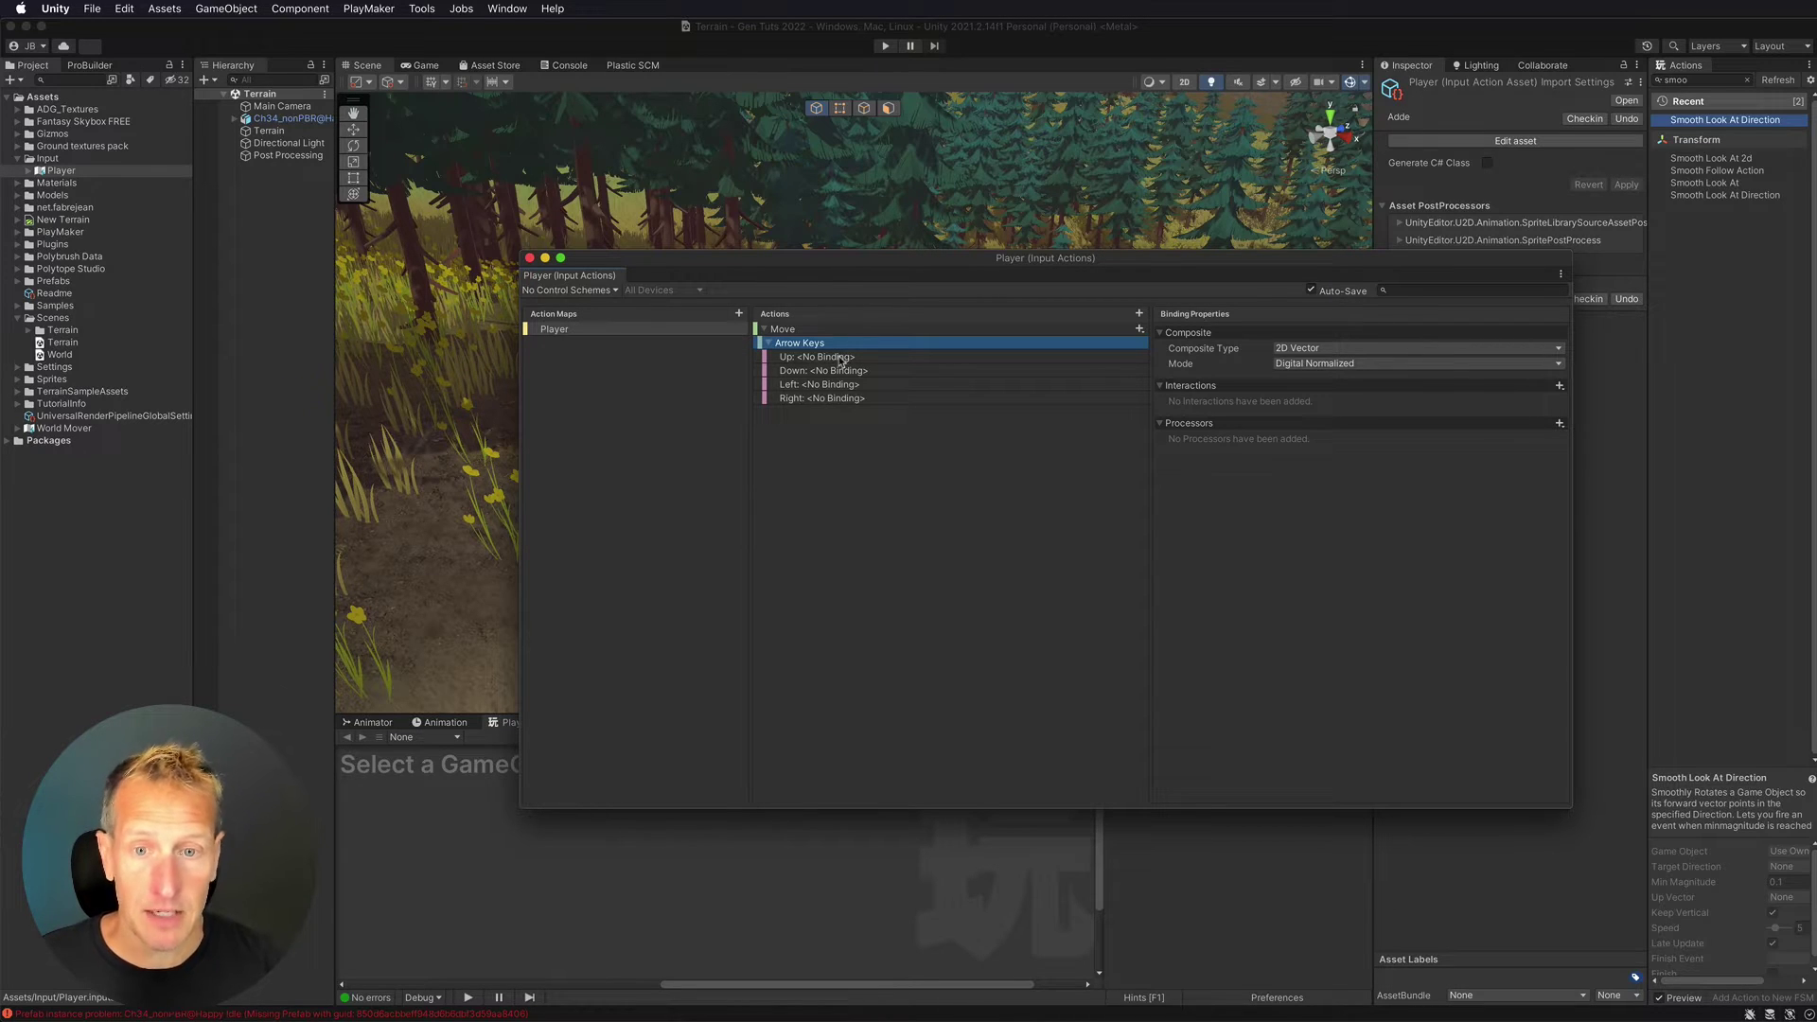
- Bind the Arrow Keys Up part to the Up Arrow key
left_click(839, 357)
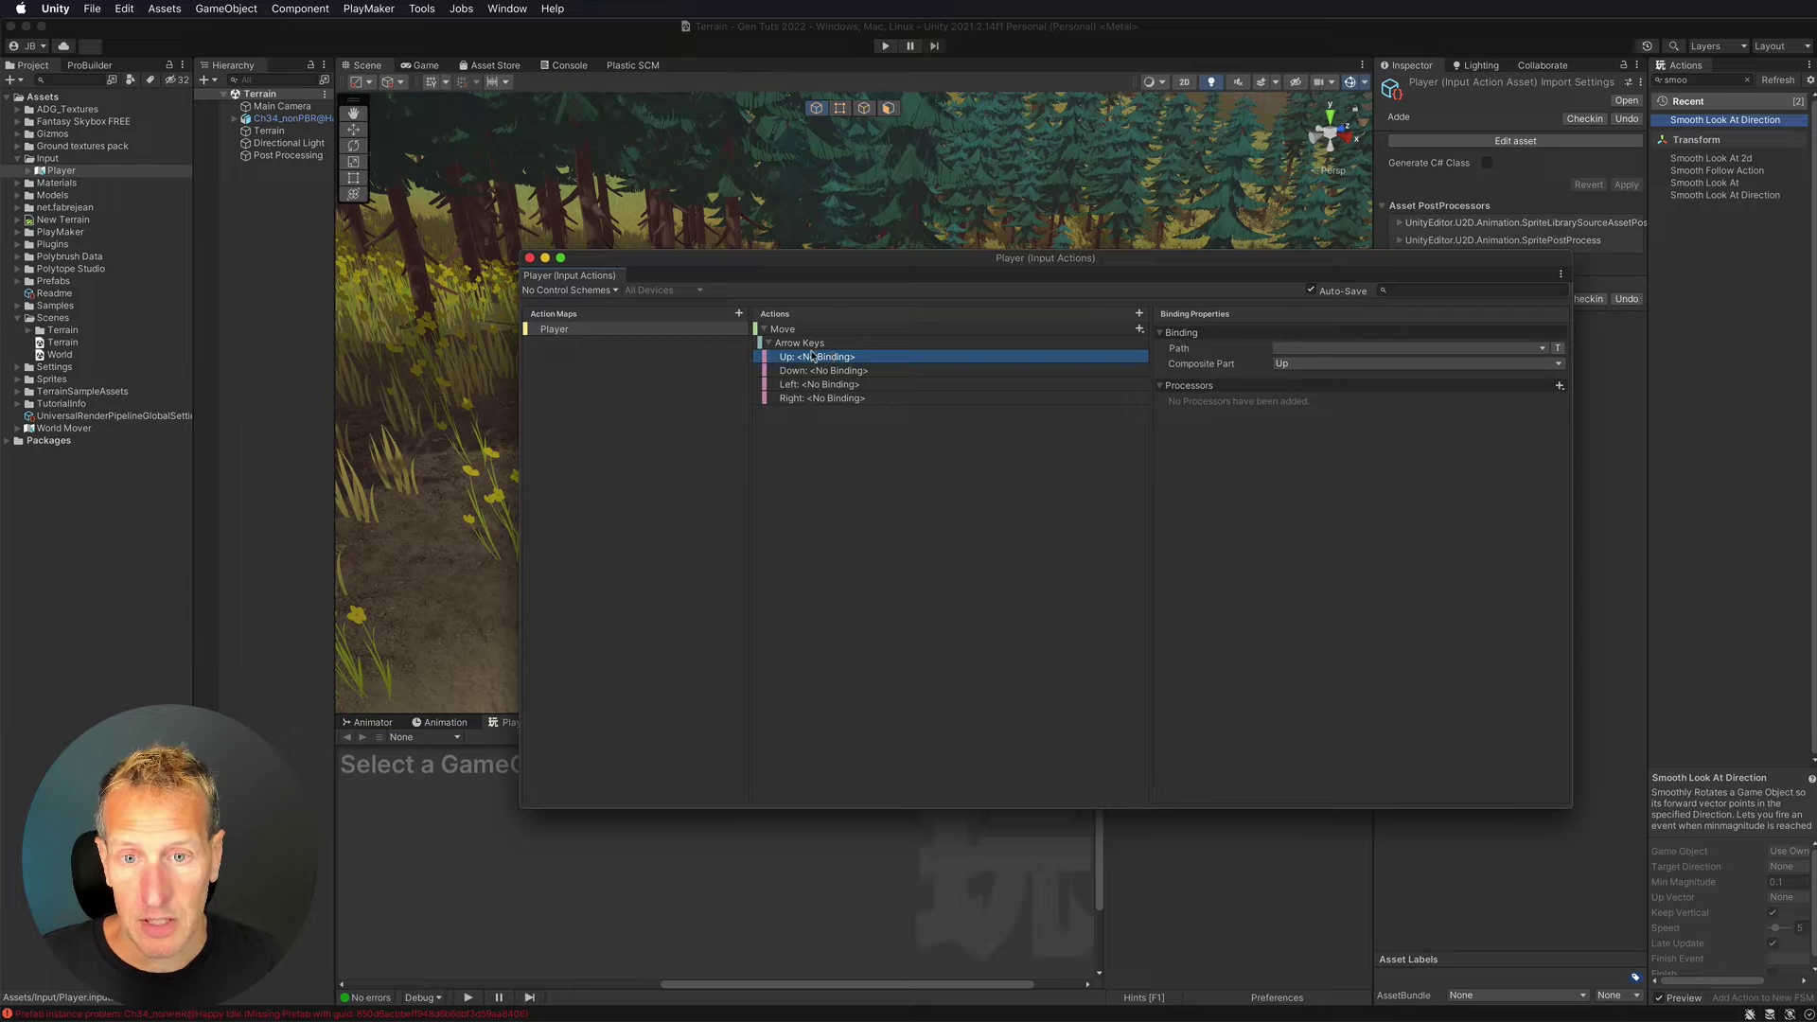
left_click(1334, 350)
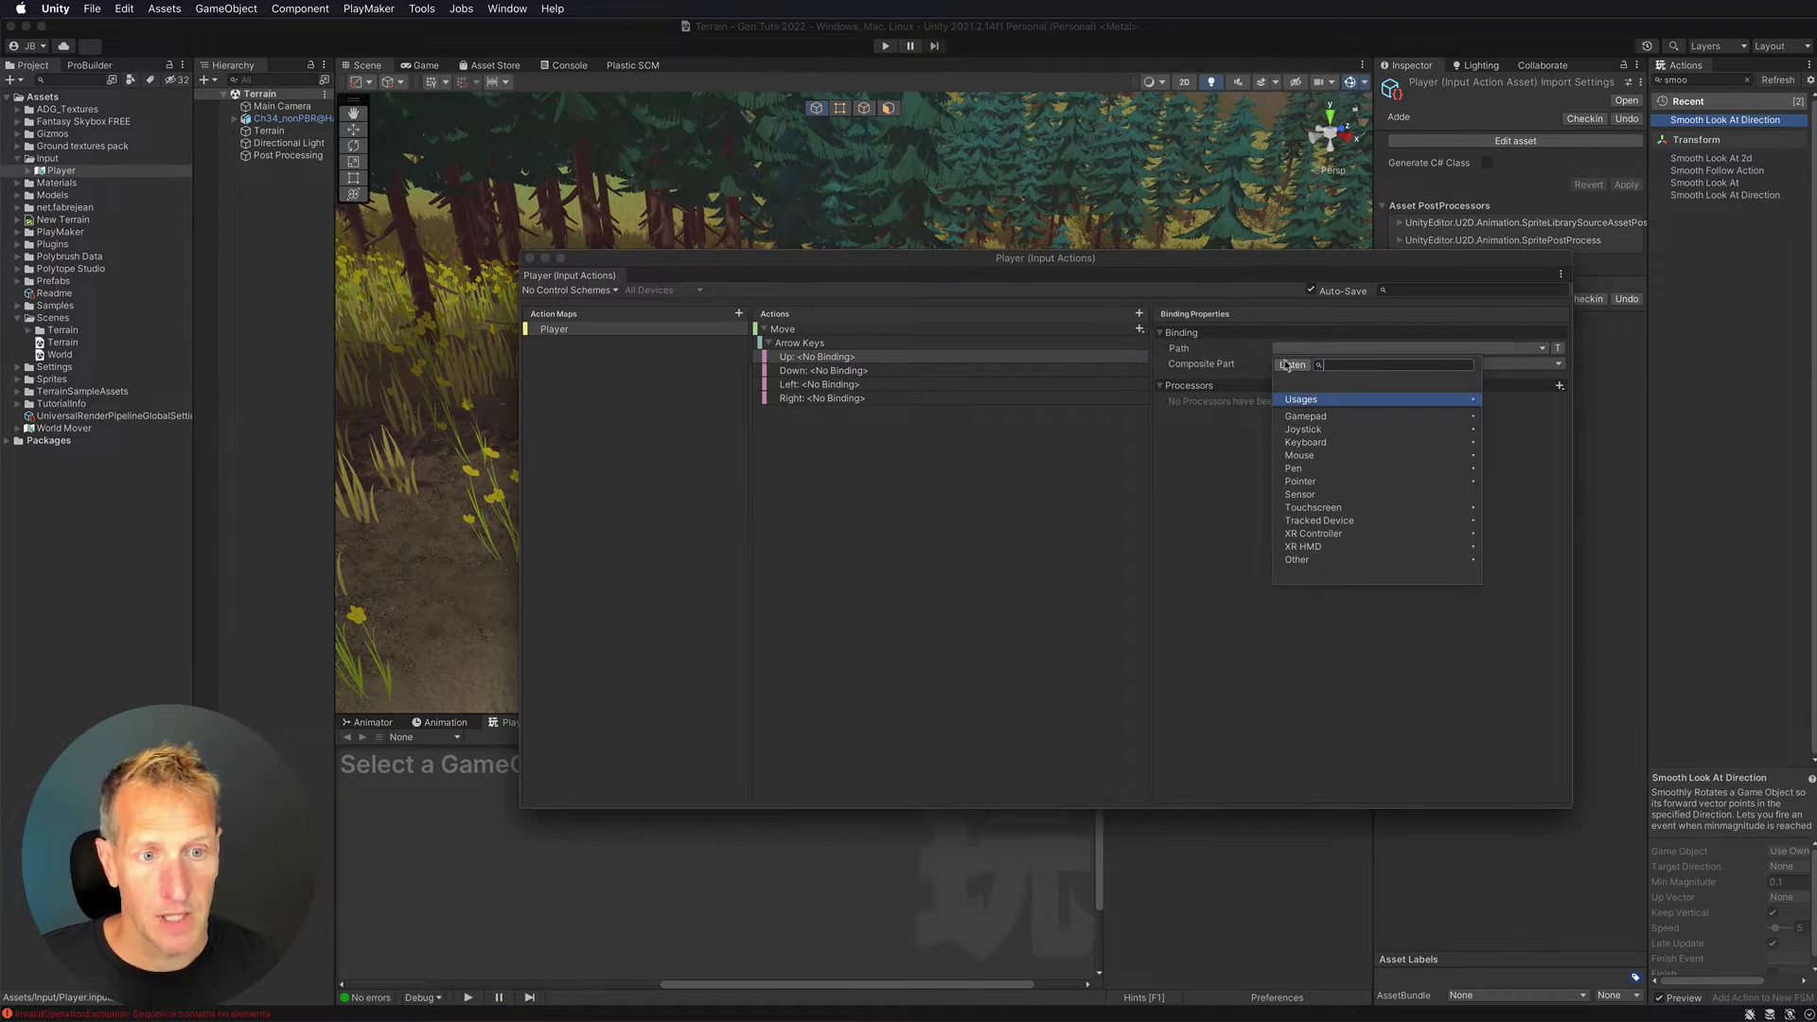
left_click(1289, 365)
key("Up")
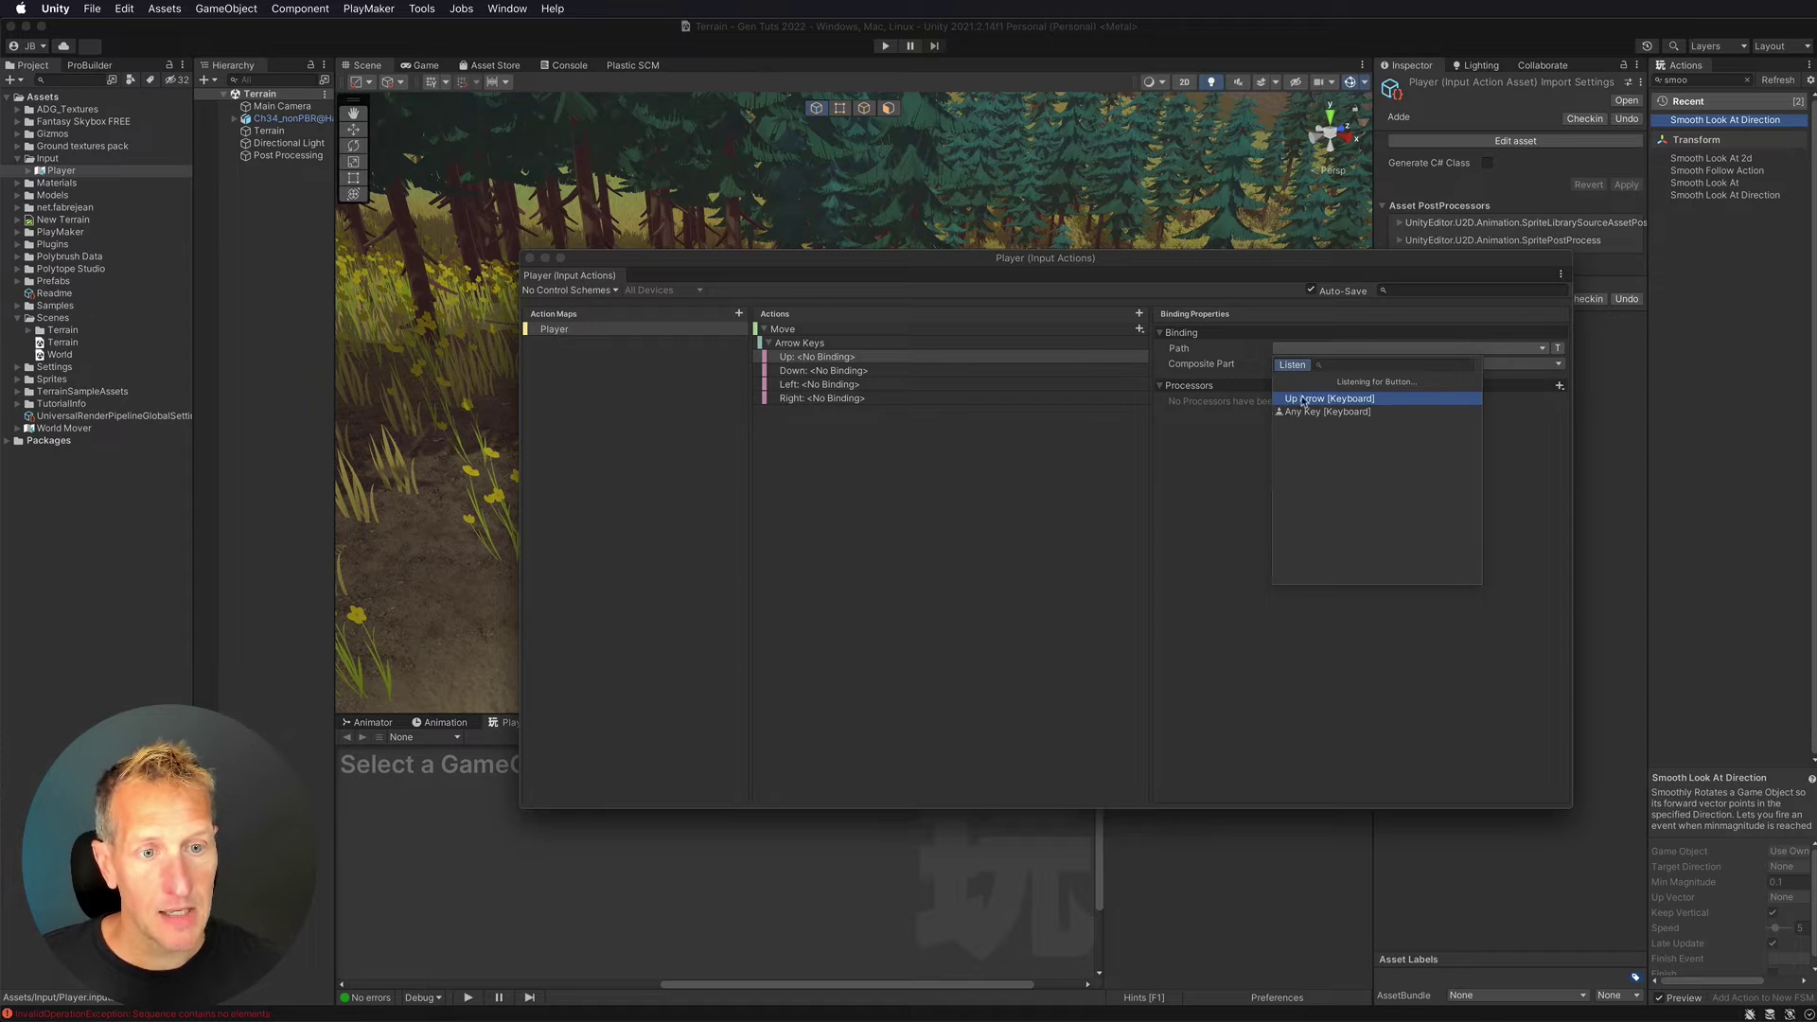
left_click(1304, 400)
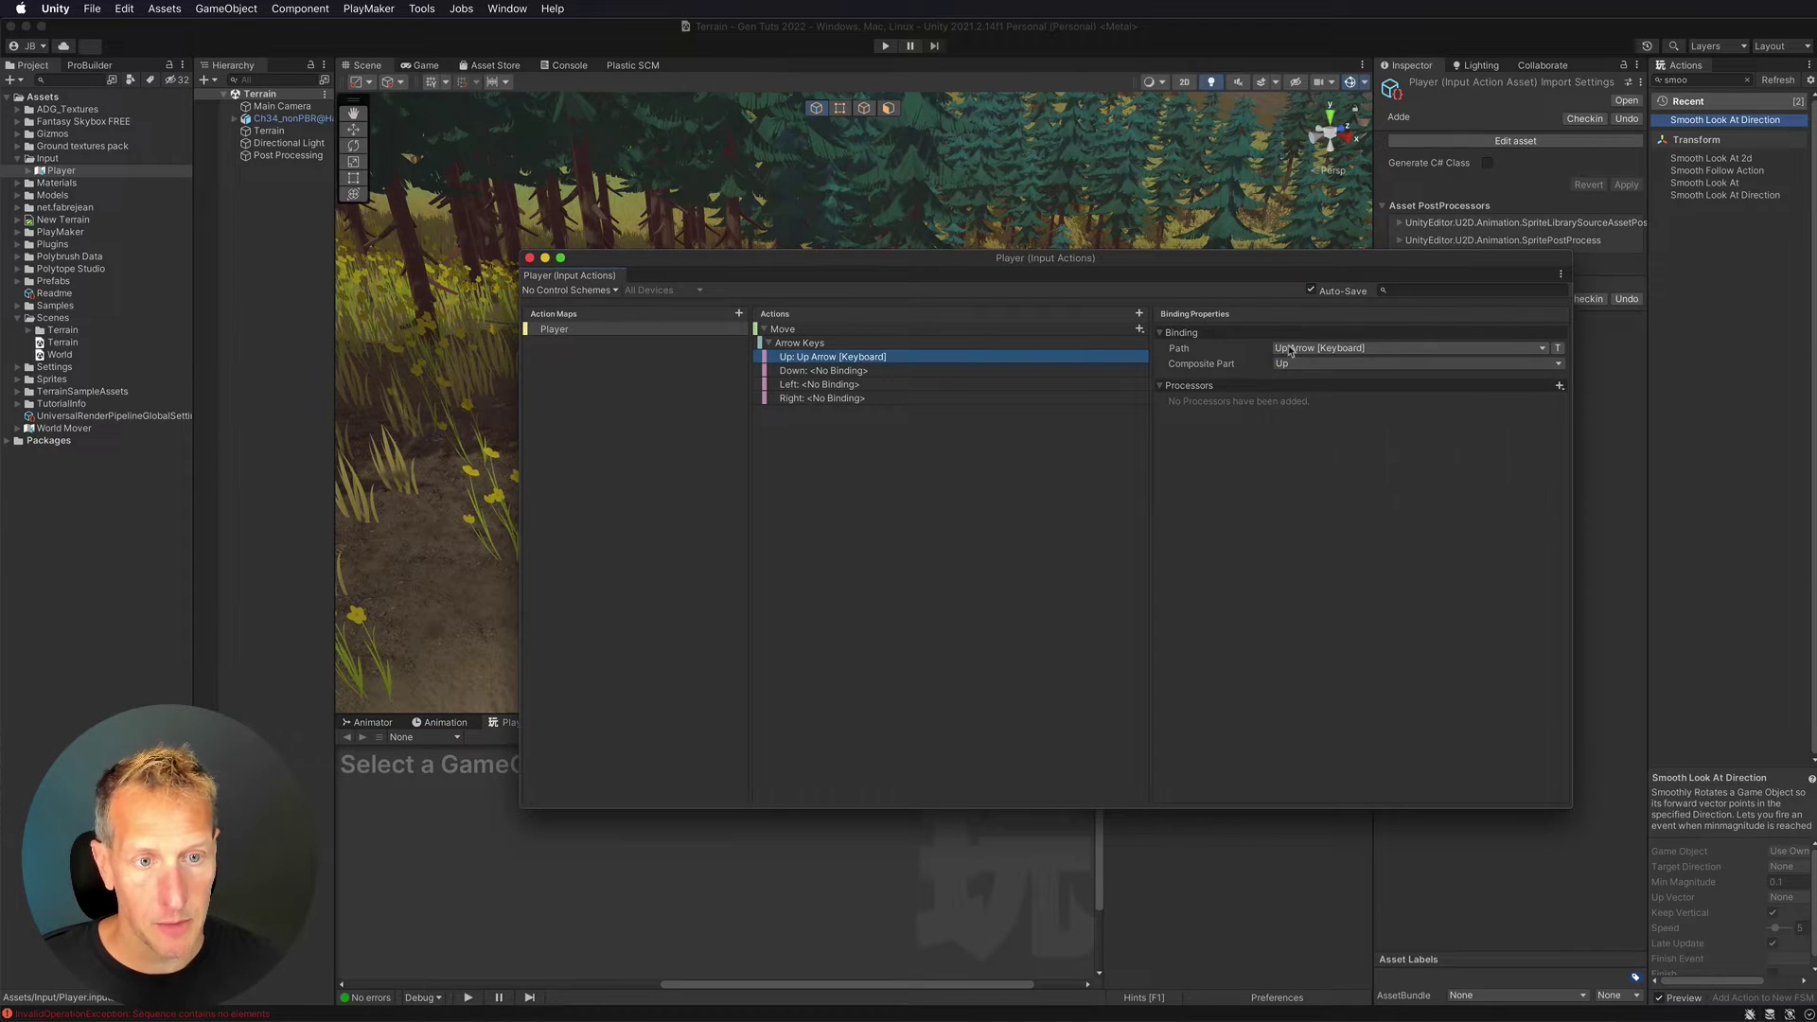
- Bind Down, Left and Right to their matching arrow keys, then collapse Arrow Keys
left_click(823, 370)
left_click(1334, 349)
key("Down")
left_click(820, 384)
key("Left")
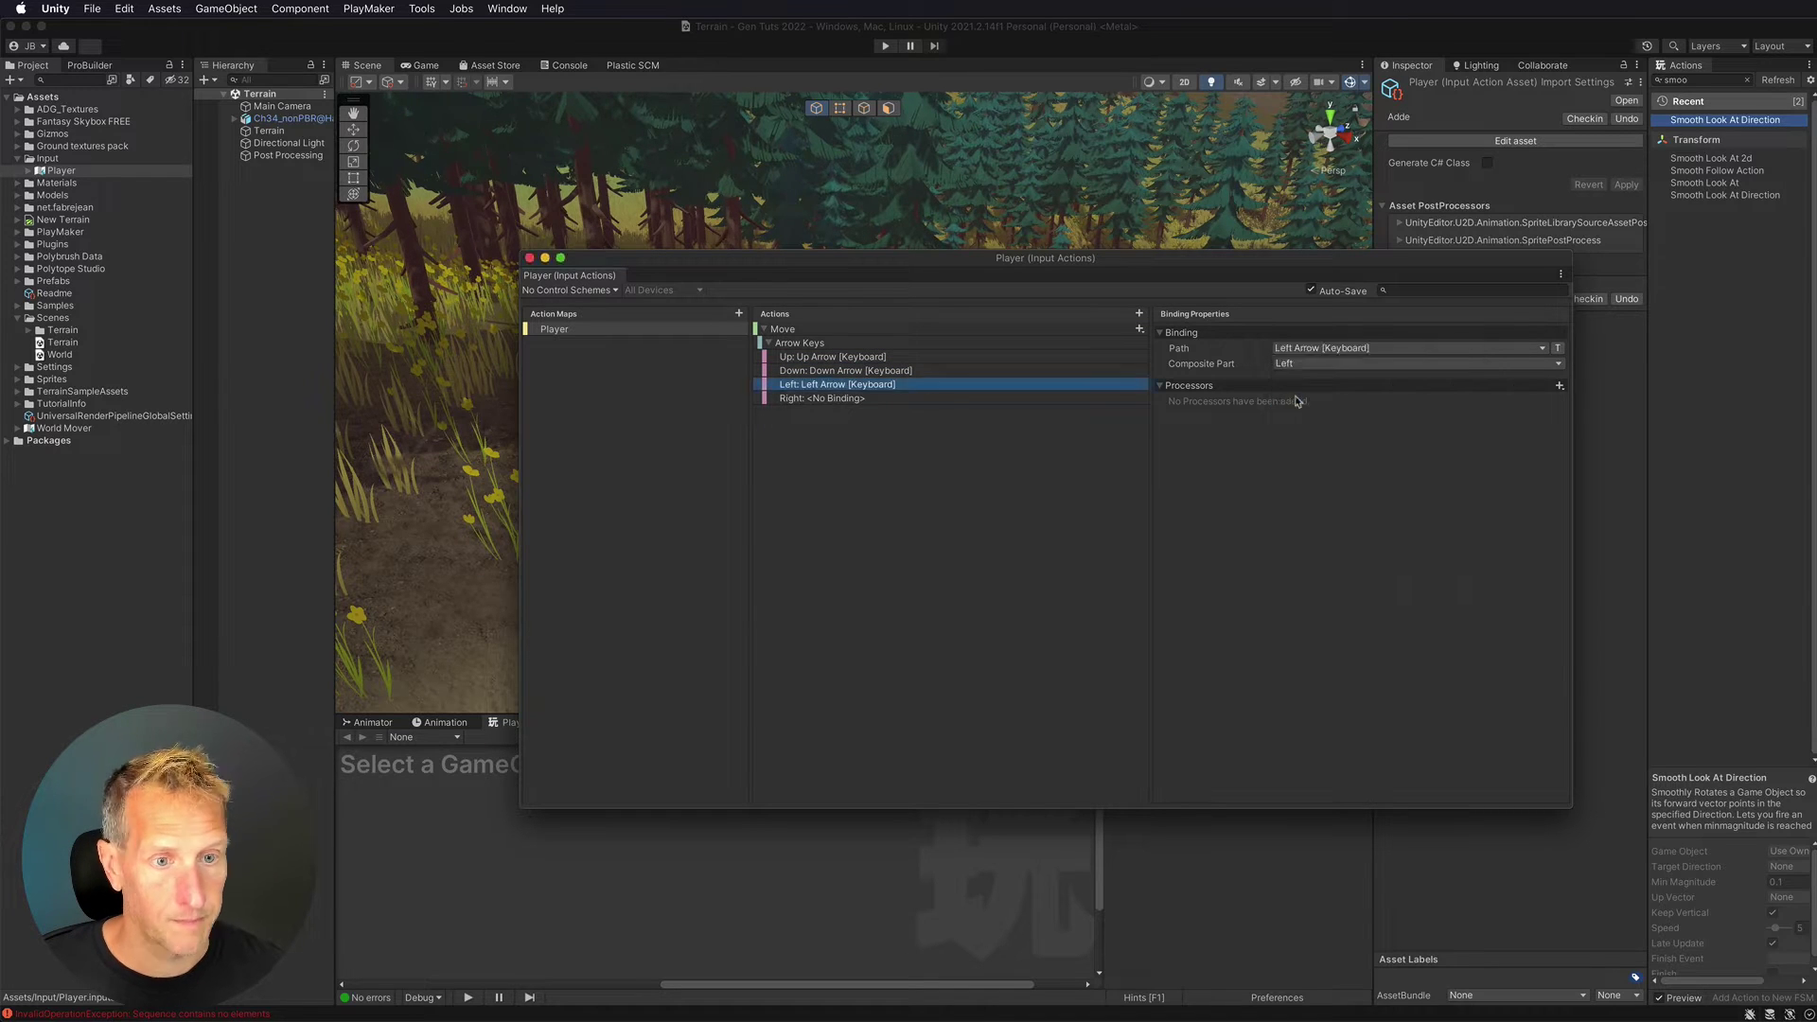
left_click(821, 398)
left_click(1334, 349)
left_click(1289, 365)
key("Right")
left_click(1301, 384)
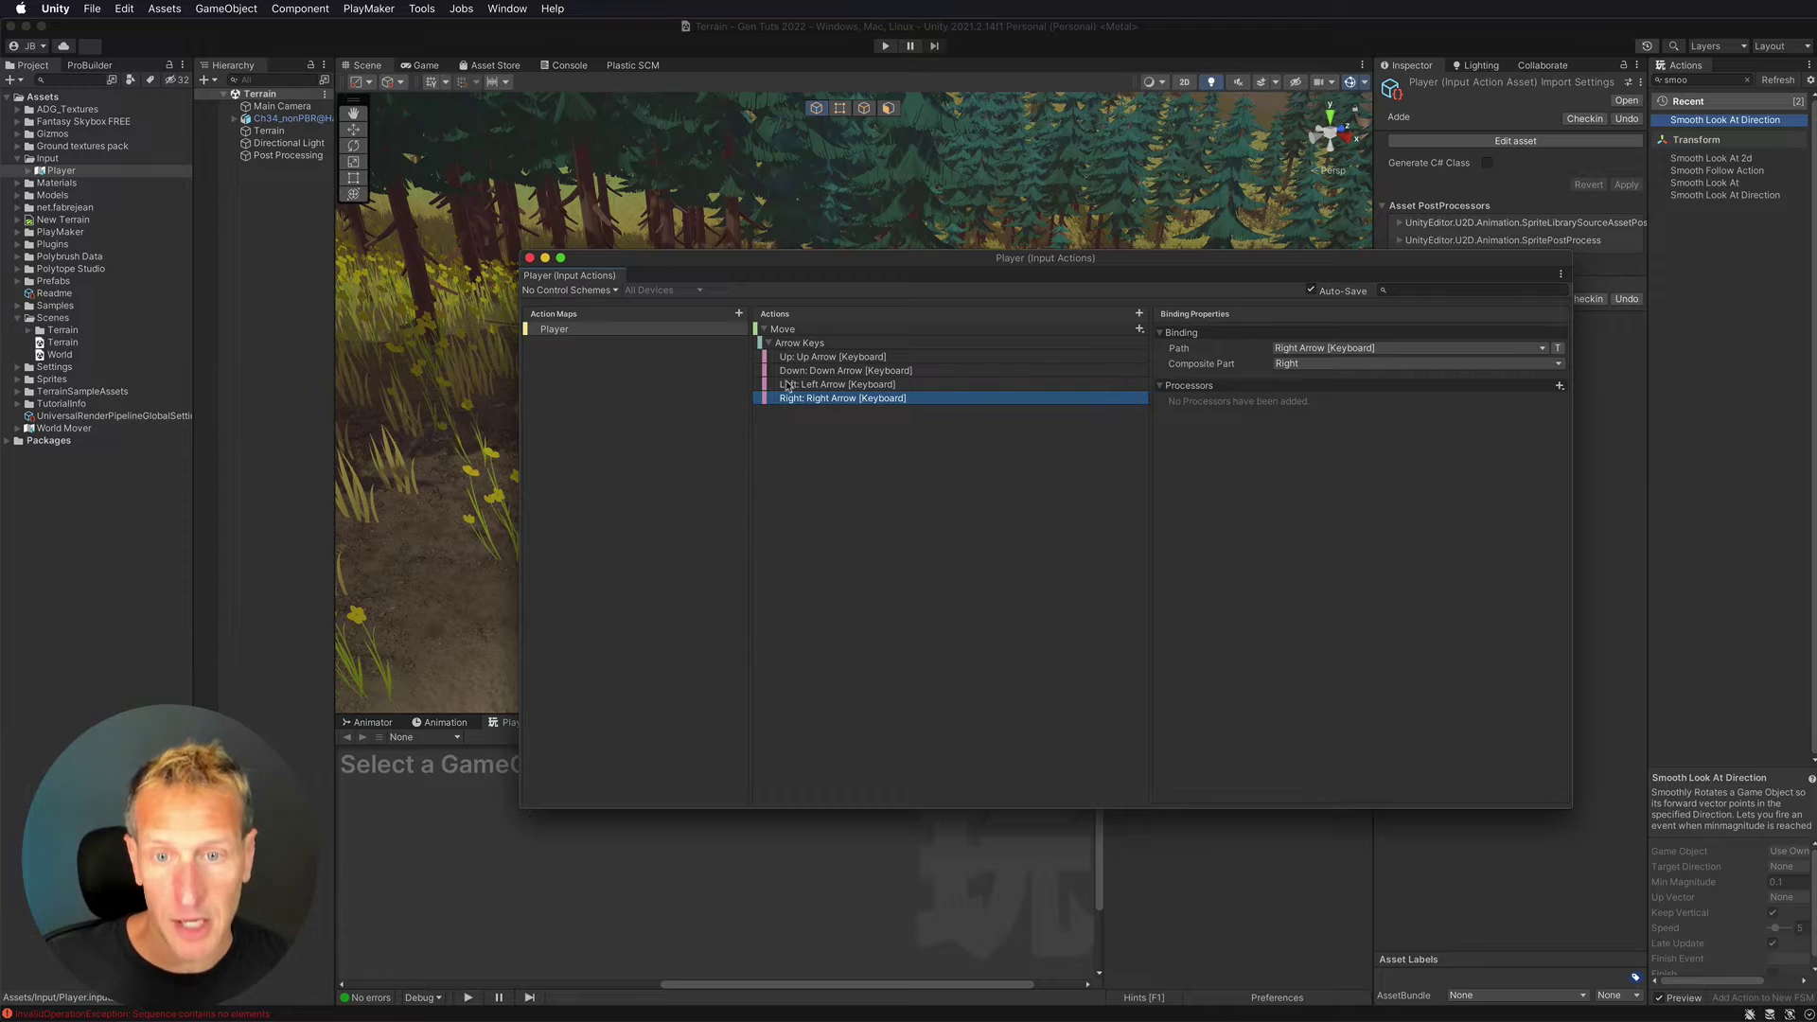
left_click(768, 342)
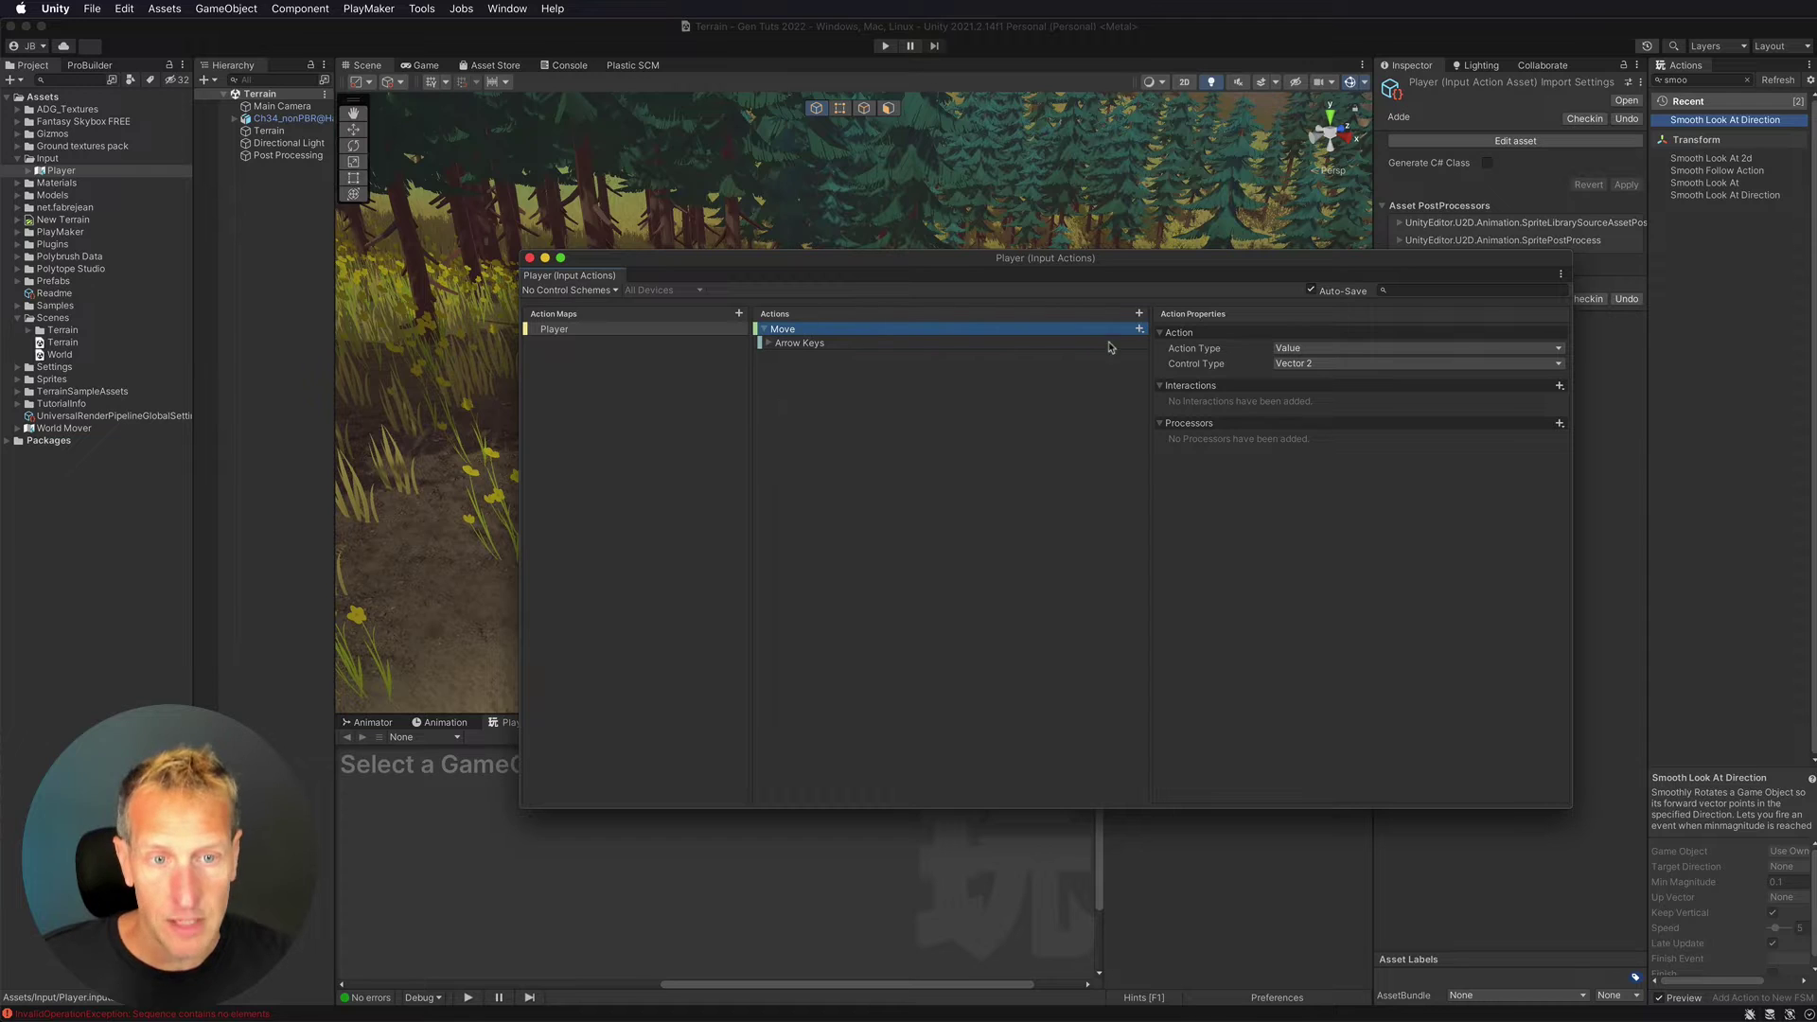
- Add a second Up/Down/Left/Right composite to Move named WASD
left_click(1139, 329)
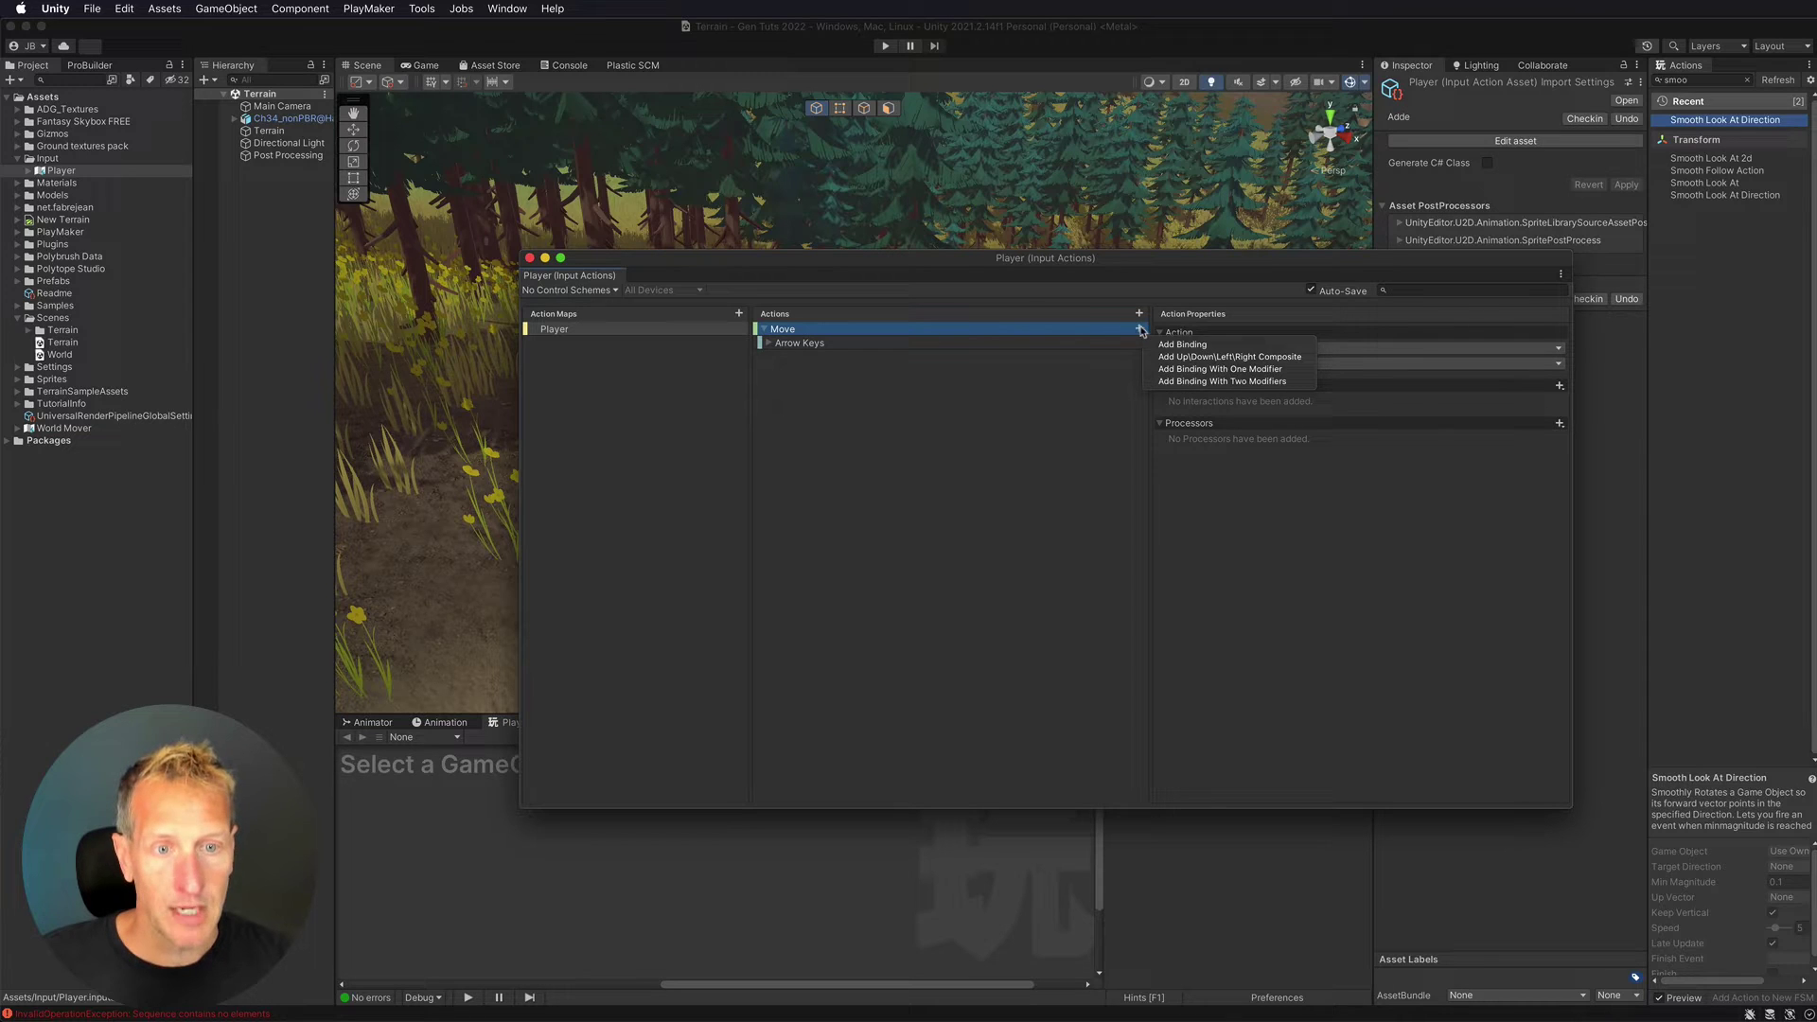
left_click(1178, 356)
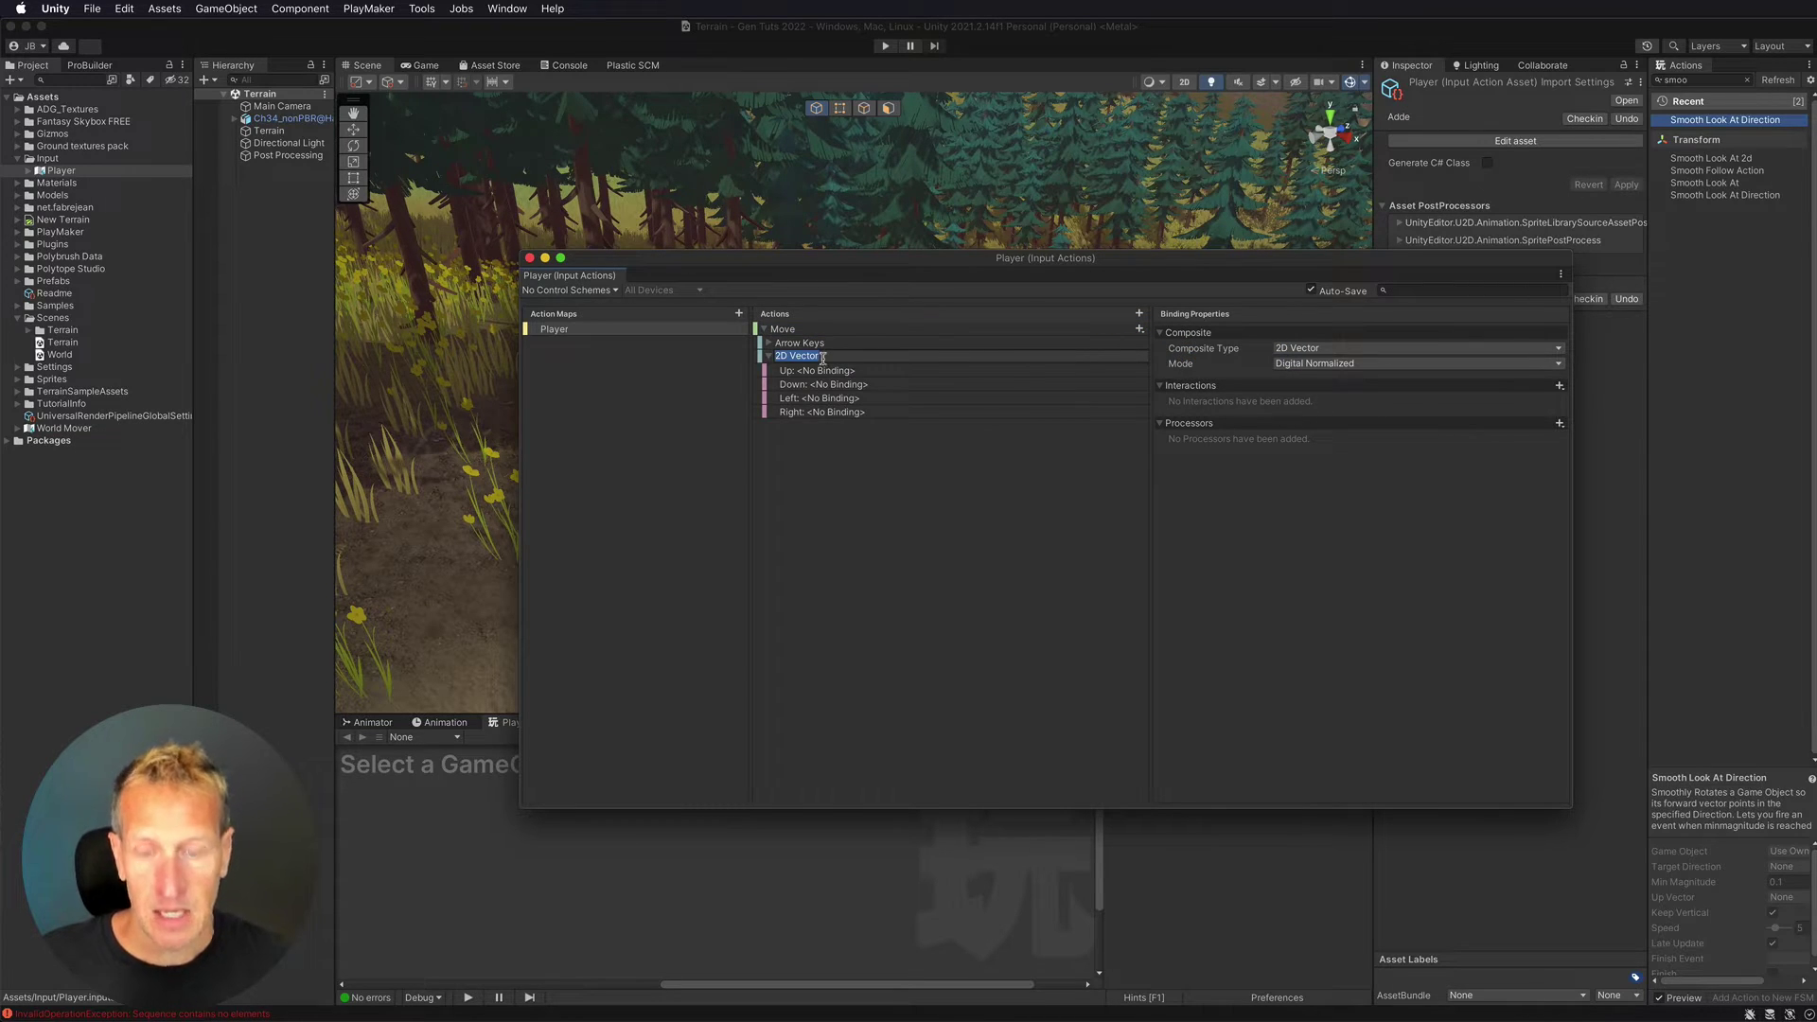
type("WASD")
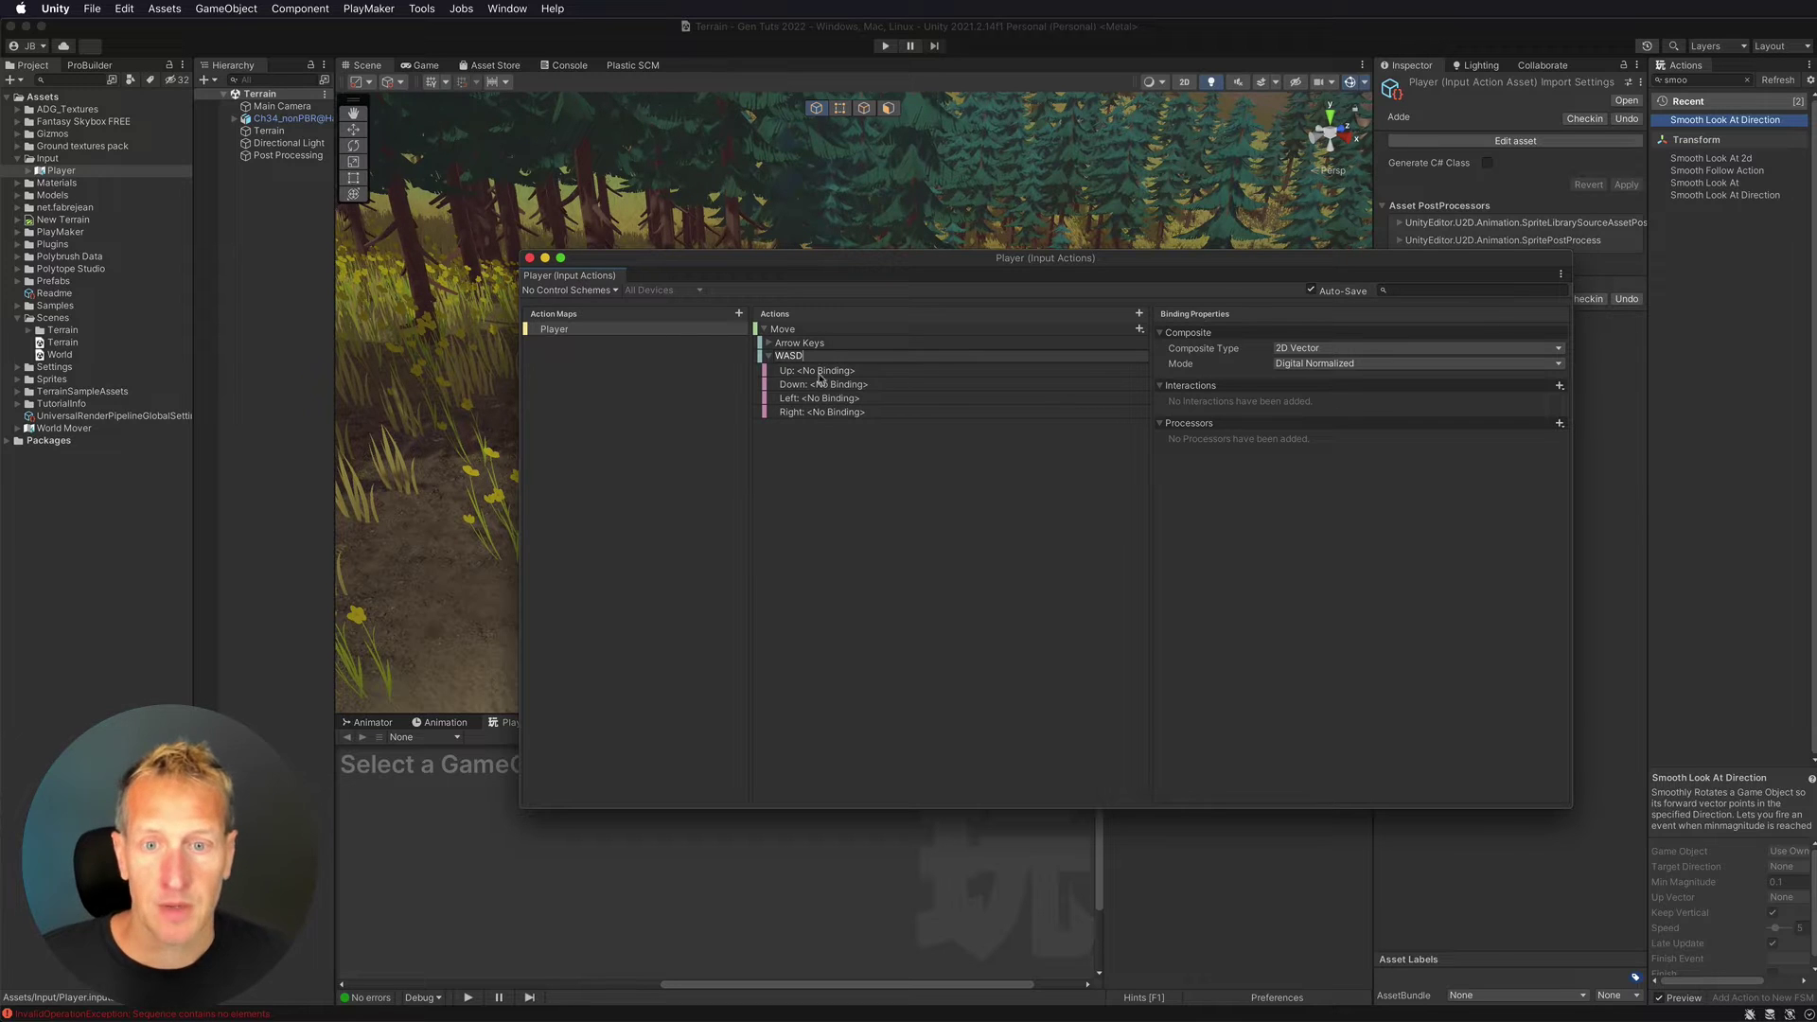
key("Return")
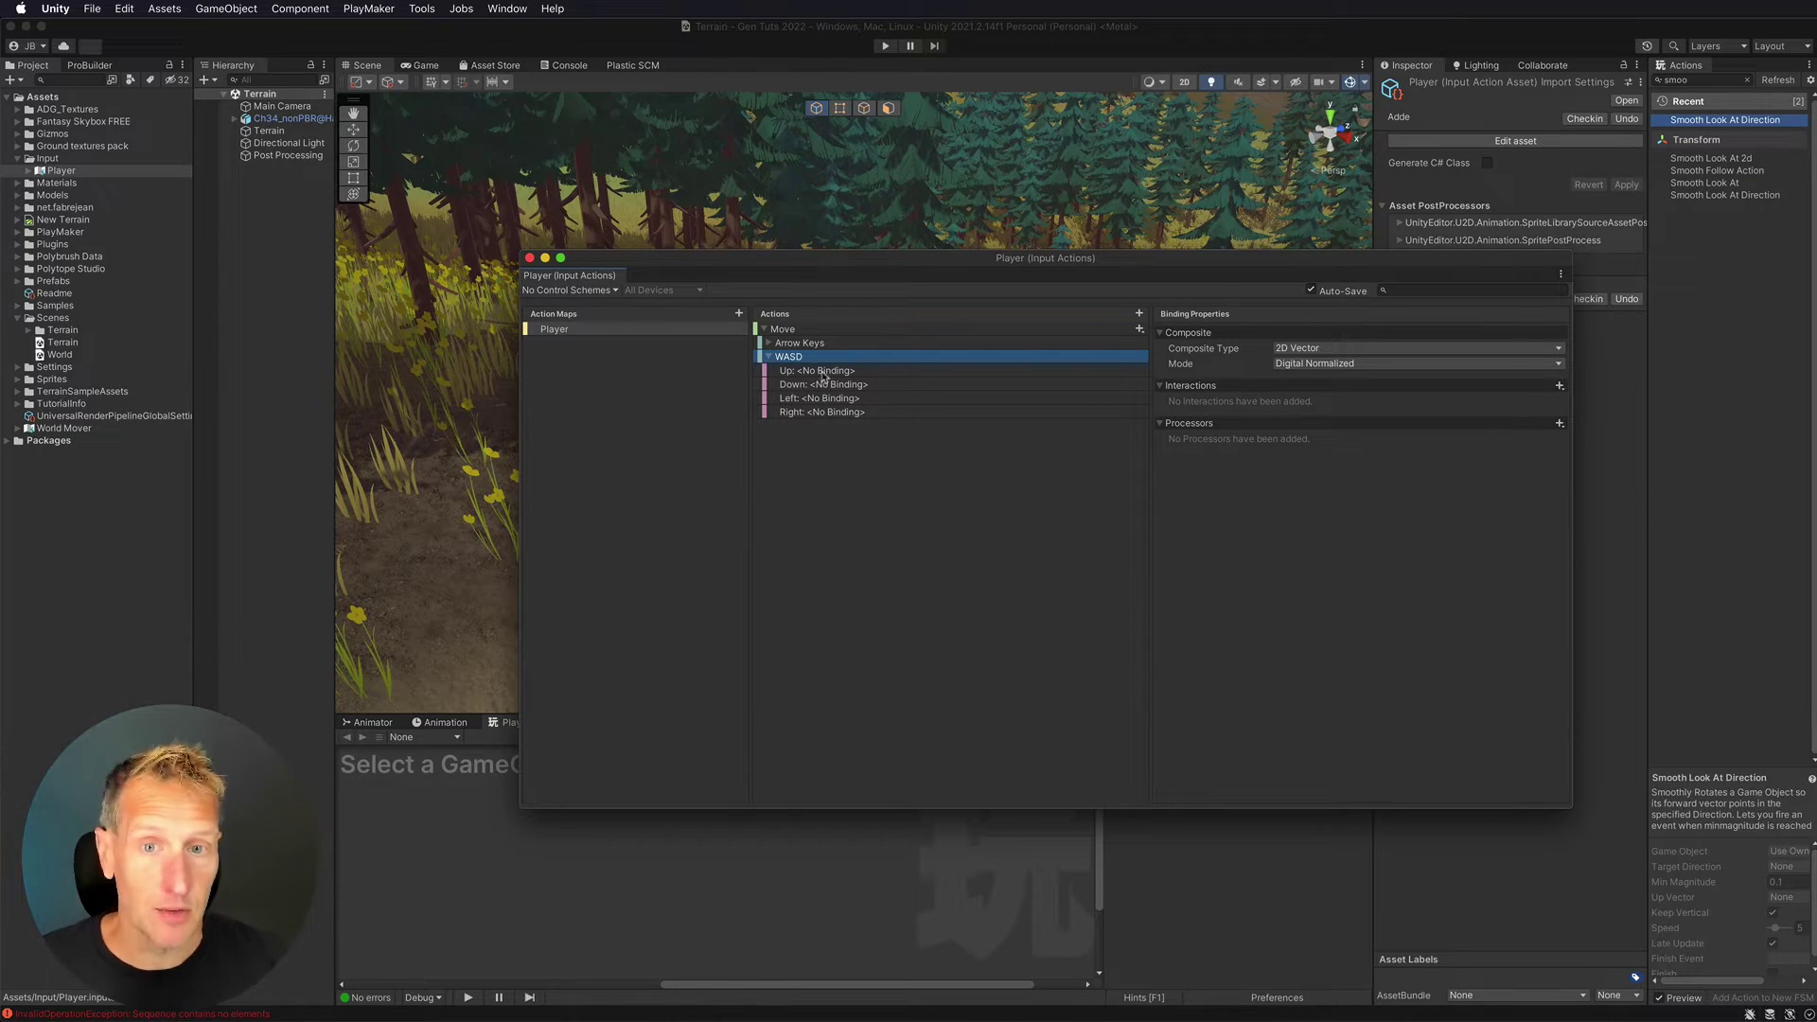
- Bind the WASD parts Up to W, Down to S and Left to A, then collapse it
left_click(824, 372)
left_click(1313, 349)
left_click(1293, 366)
key("w")
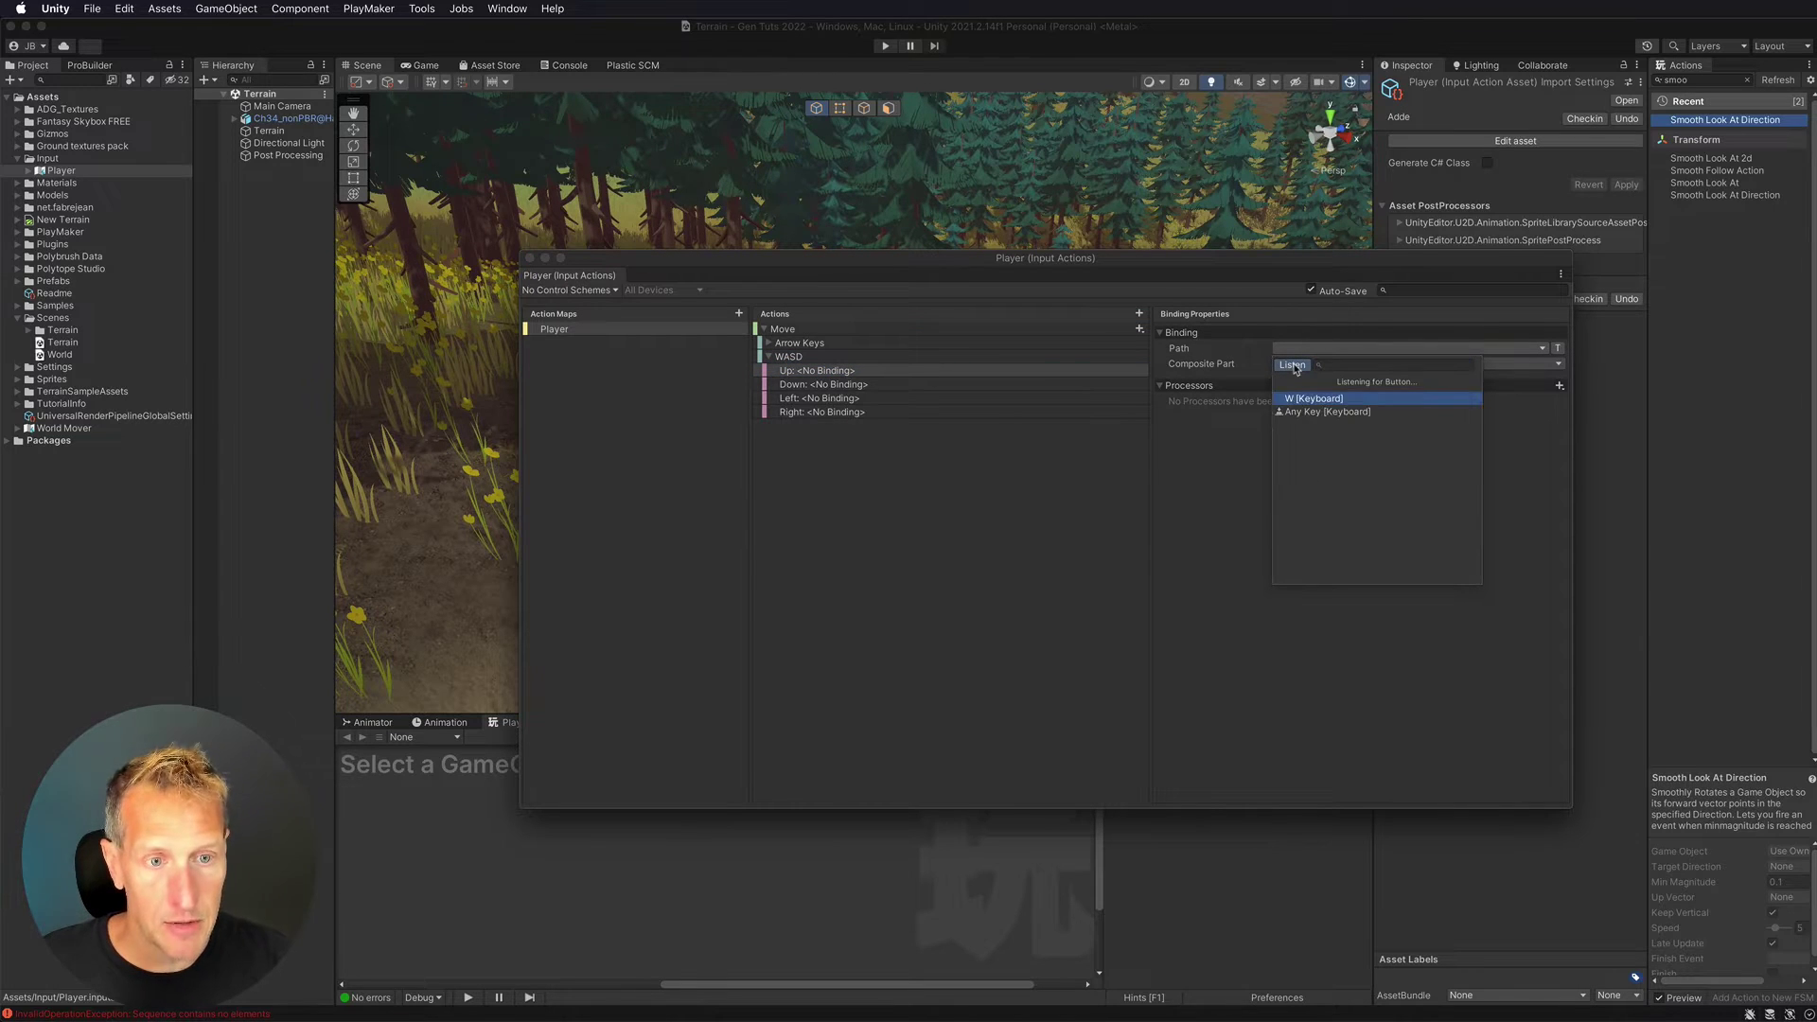
left_click(1304, 395)
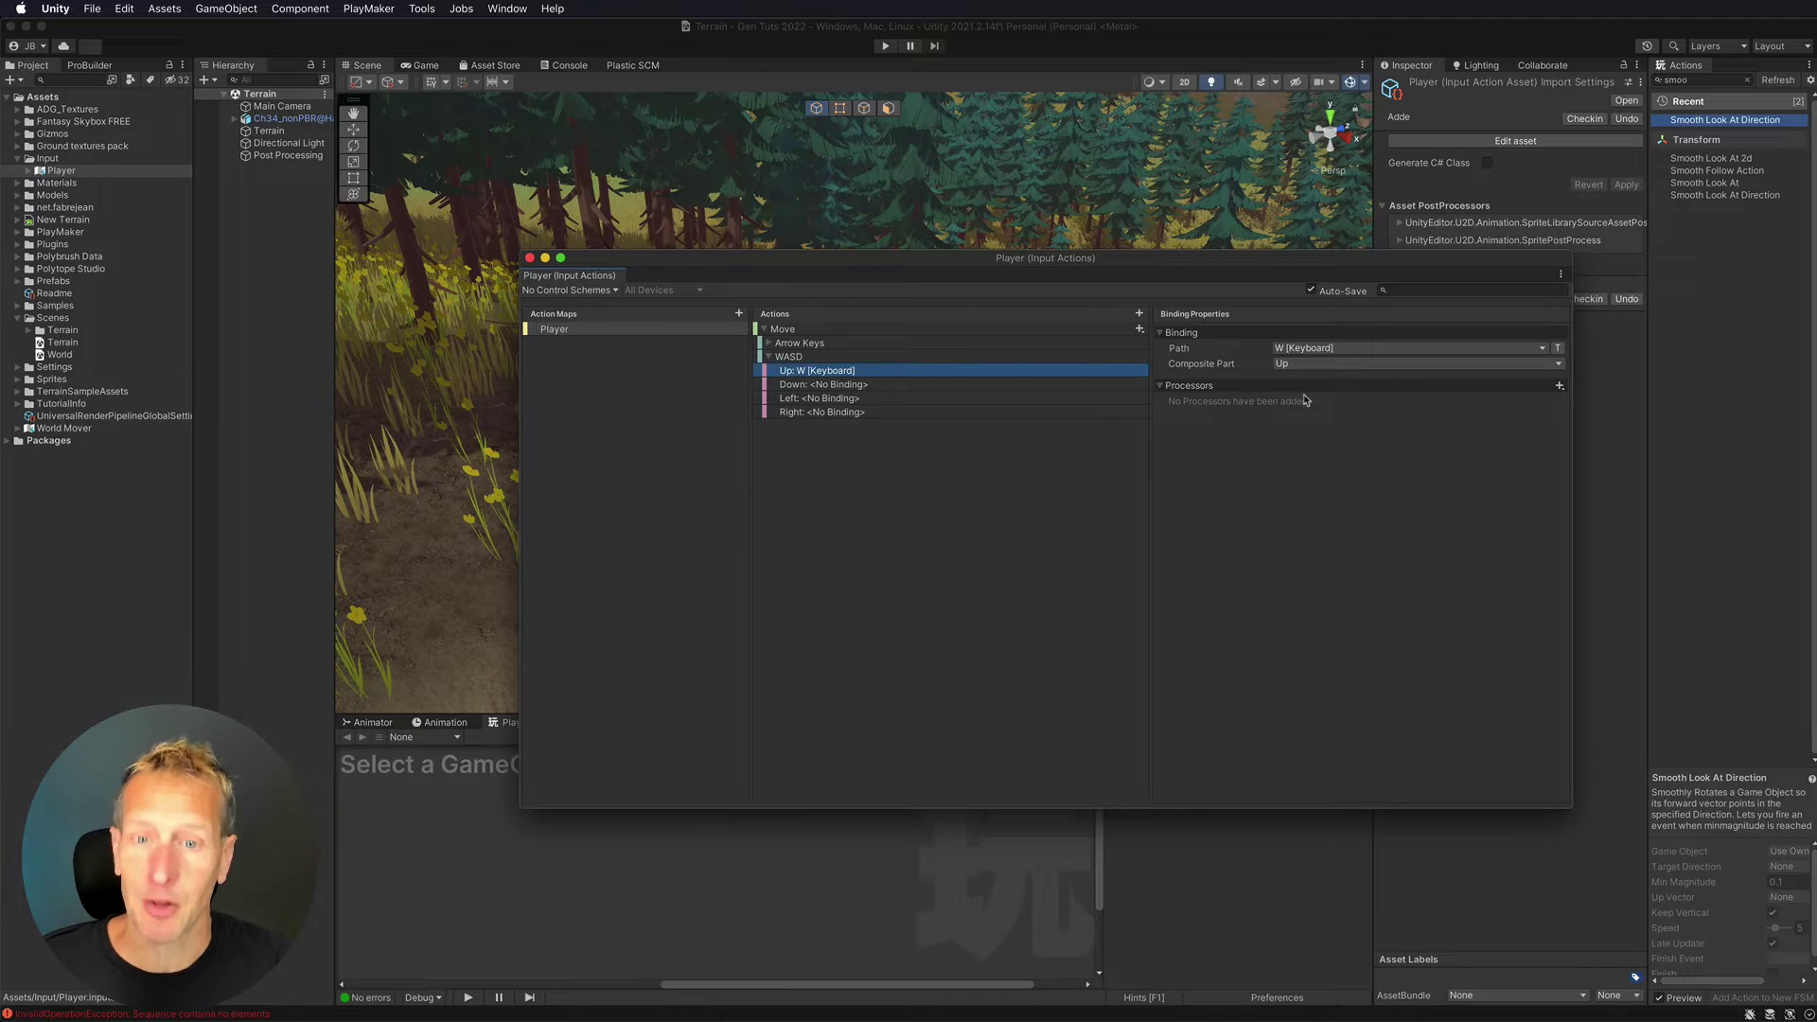
left_click(933, 384)
left_click(1313, 349)
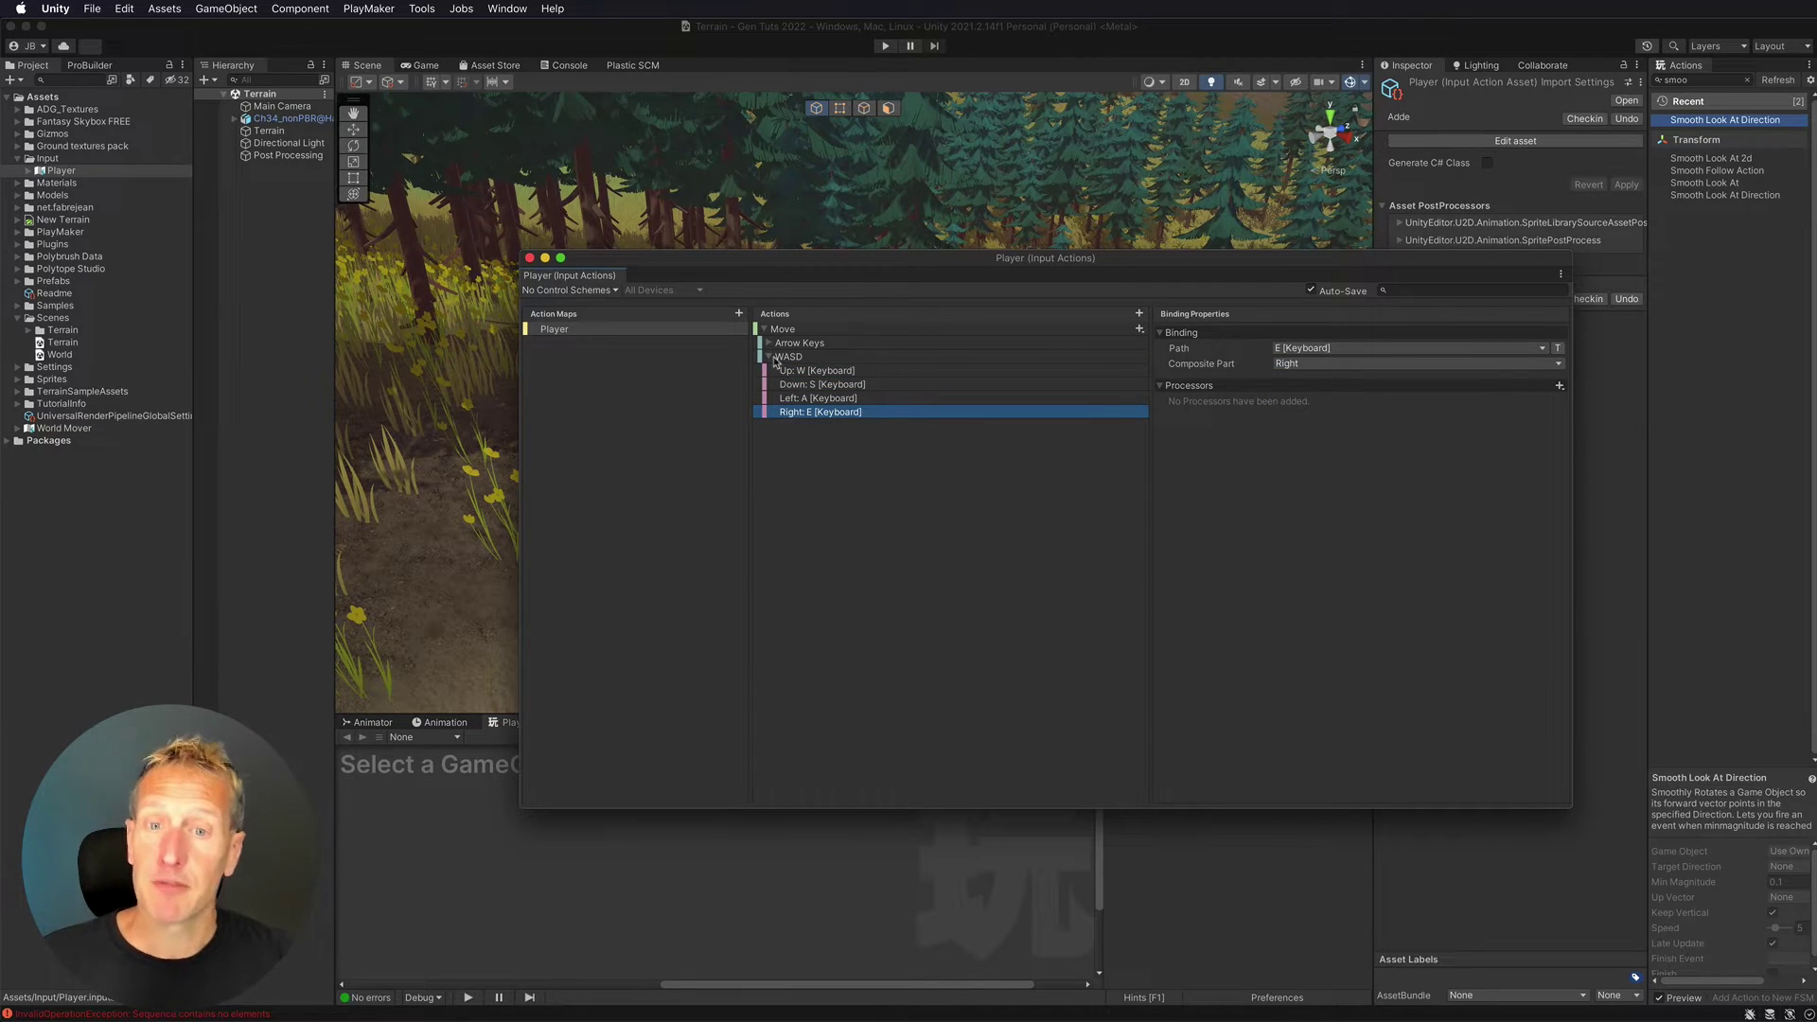
left_click(769, 358)
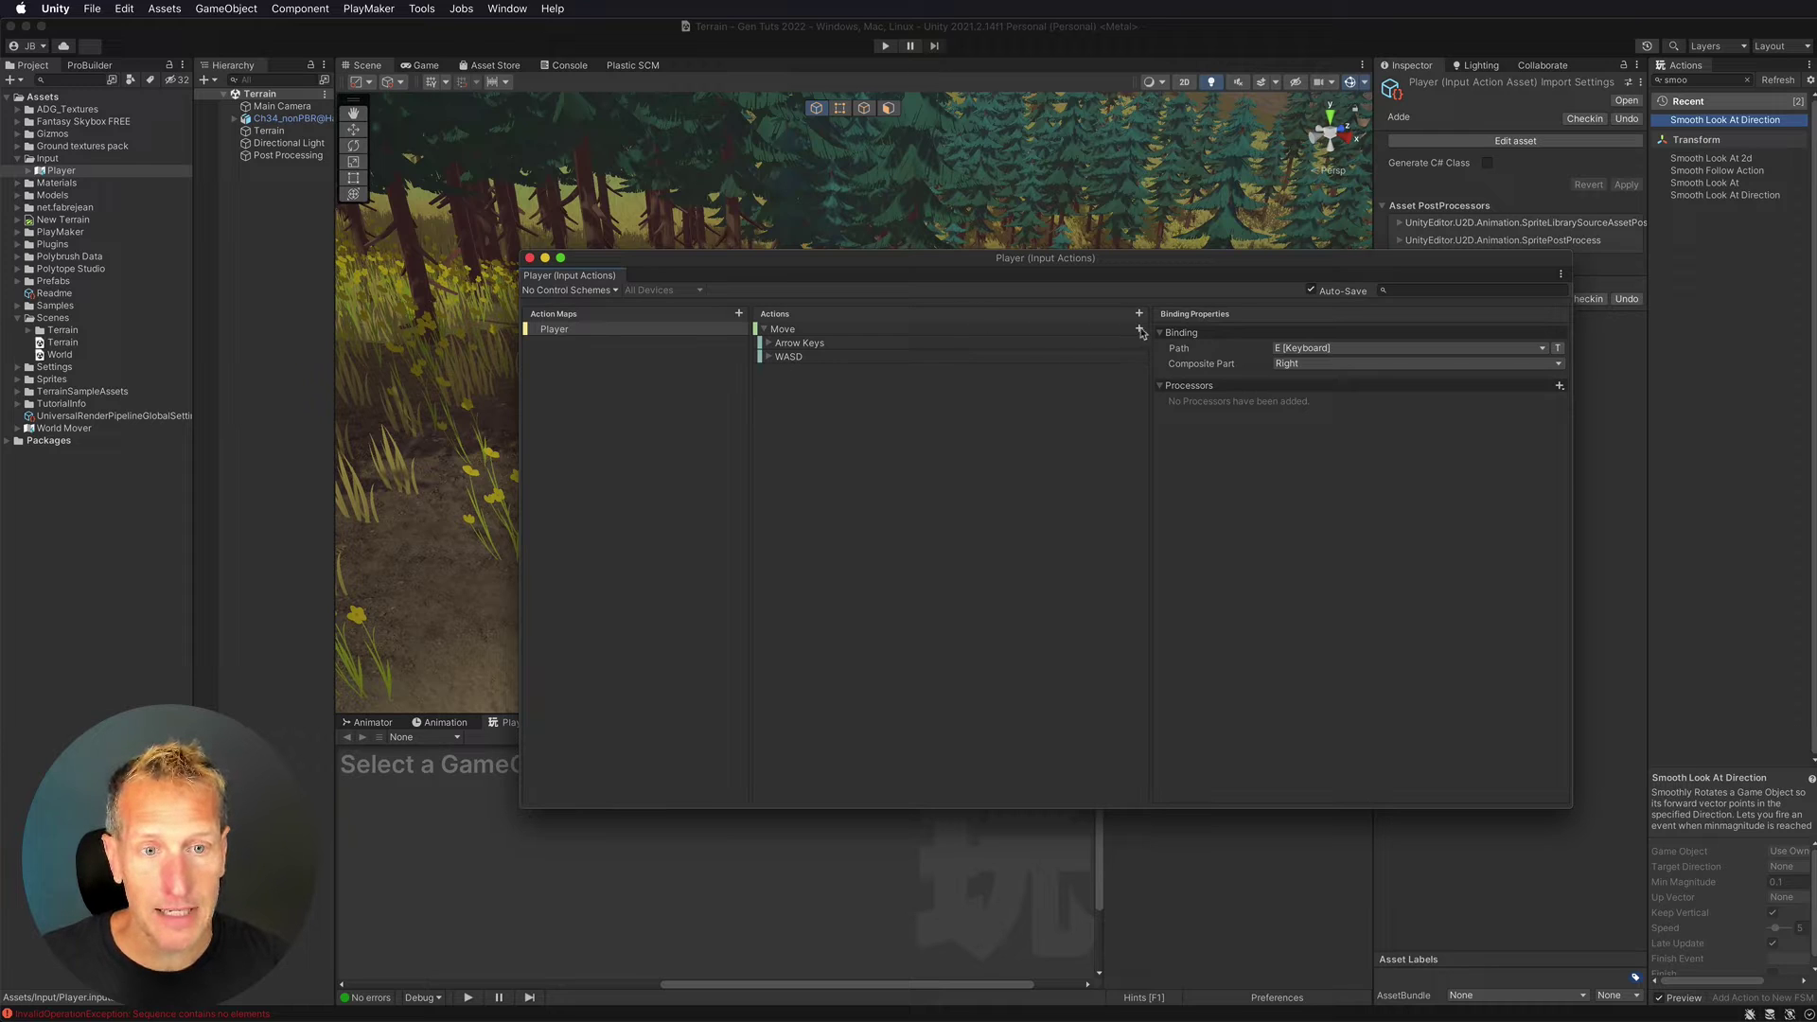
- Add a Move binding on Gamepad Left Stick, then close the Player input actions editor
left_click(1139, 330)
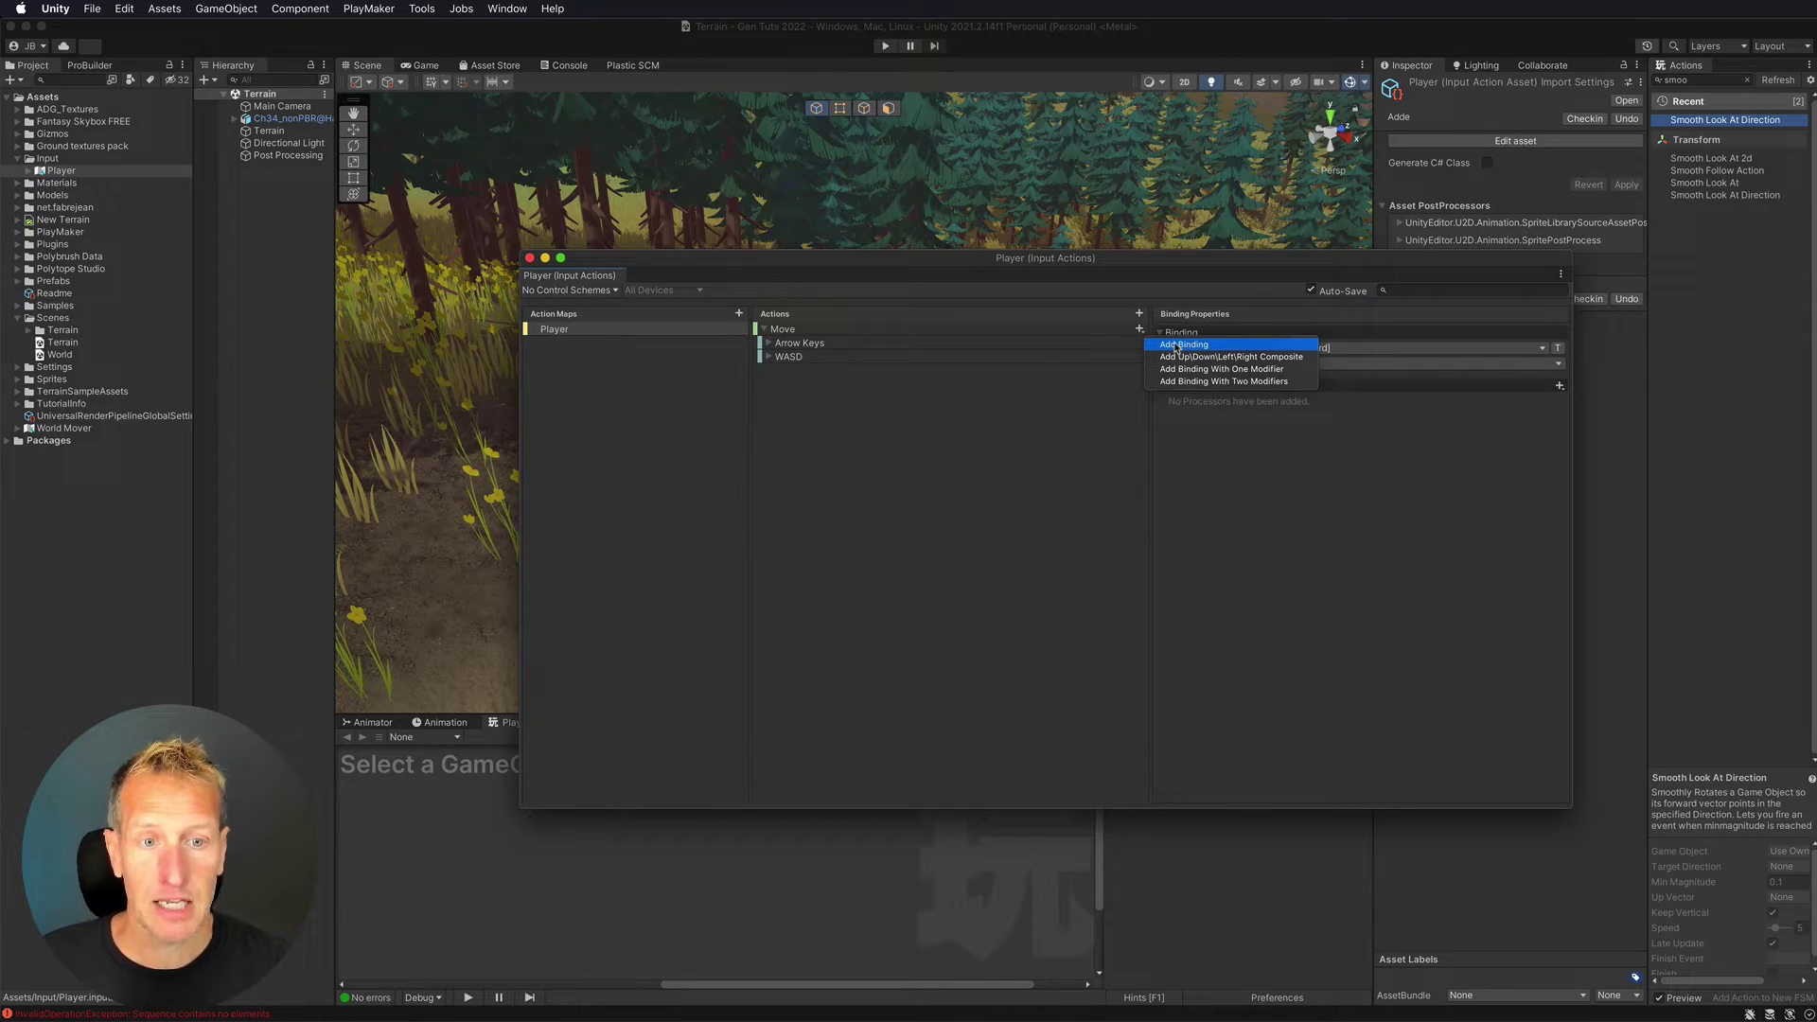
left_click(1176, 346)
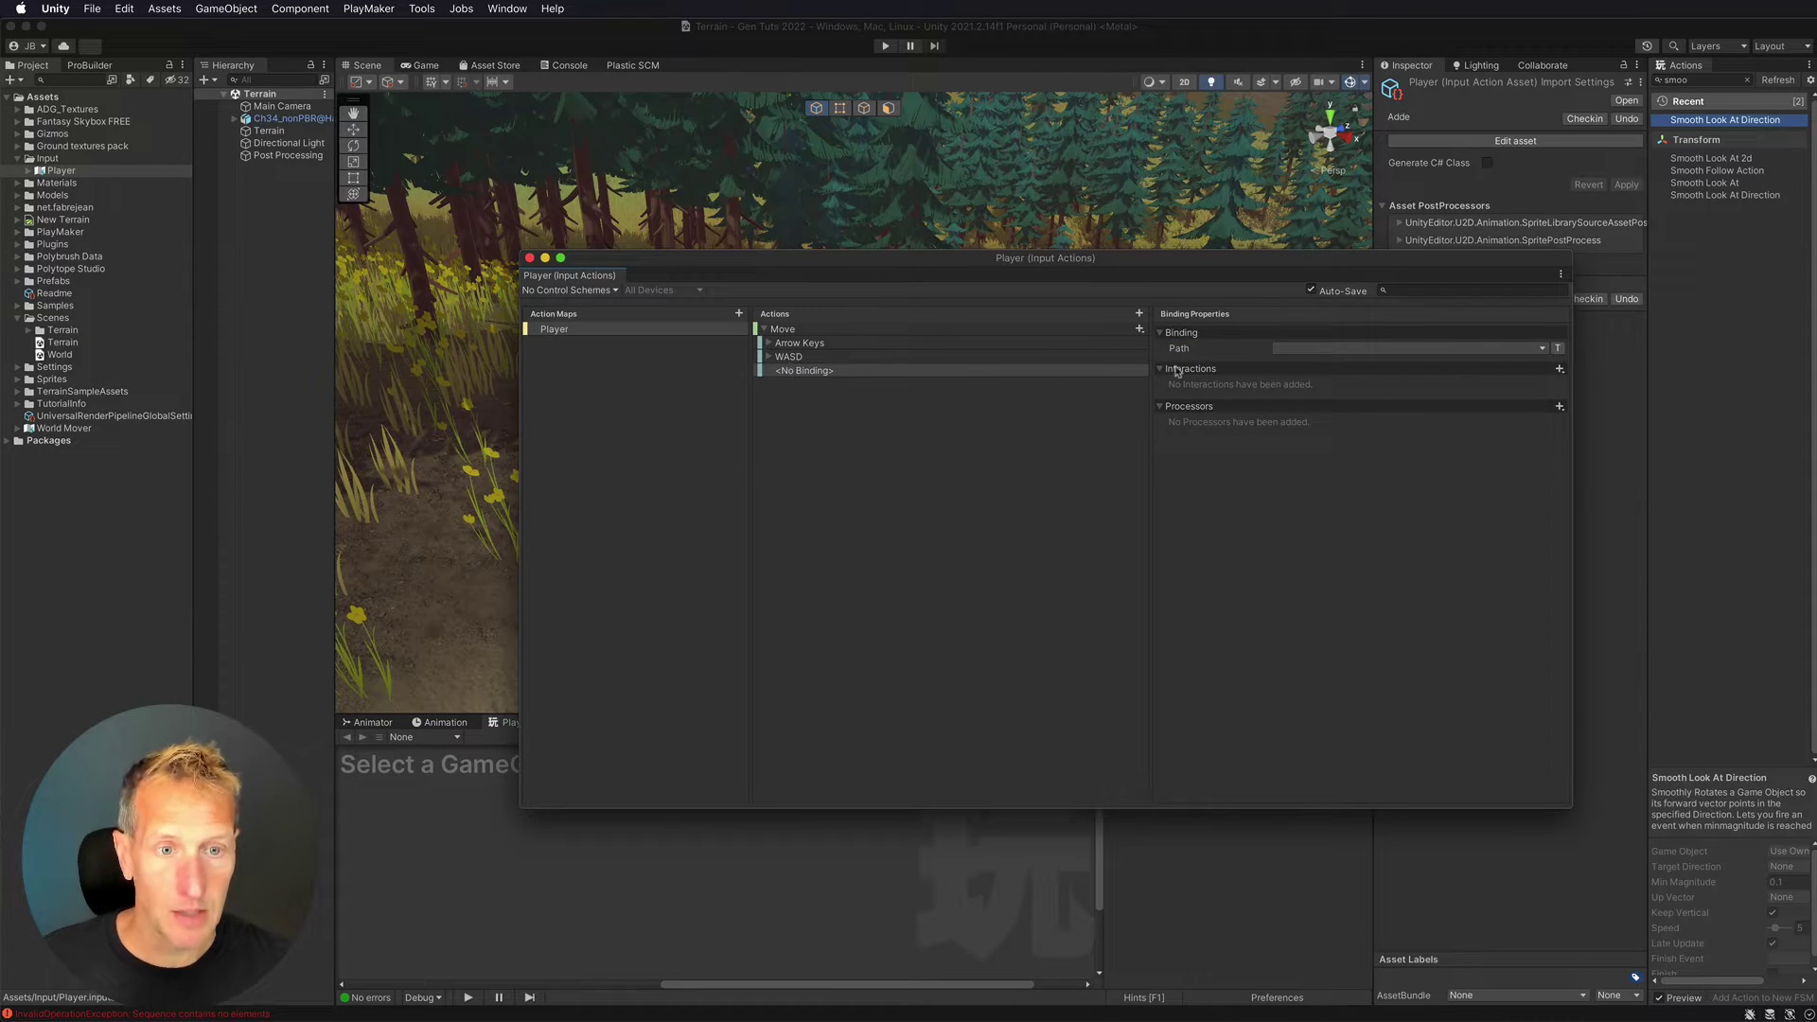
left_click(1286, 352)
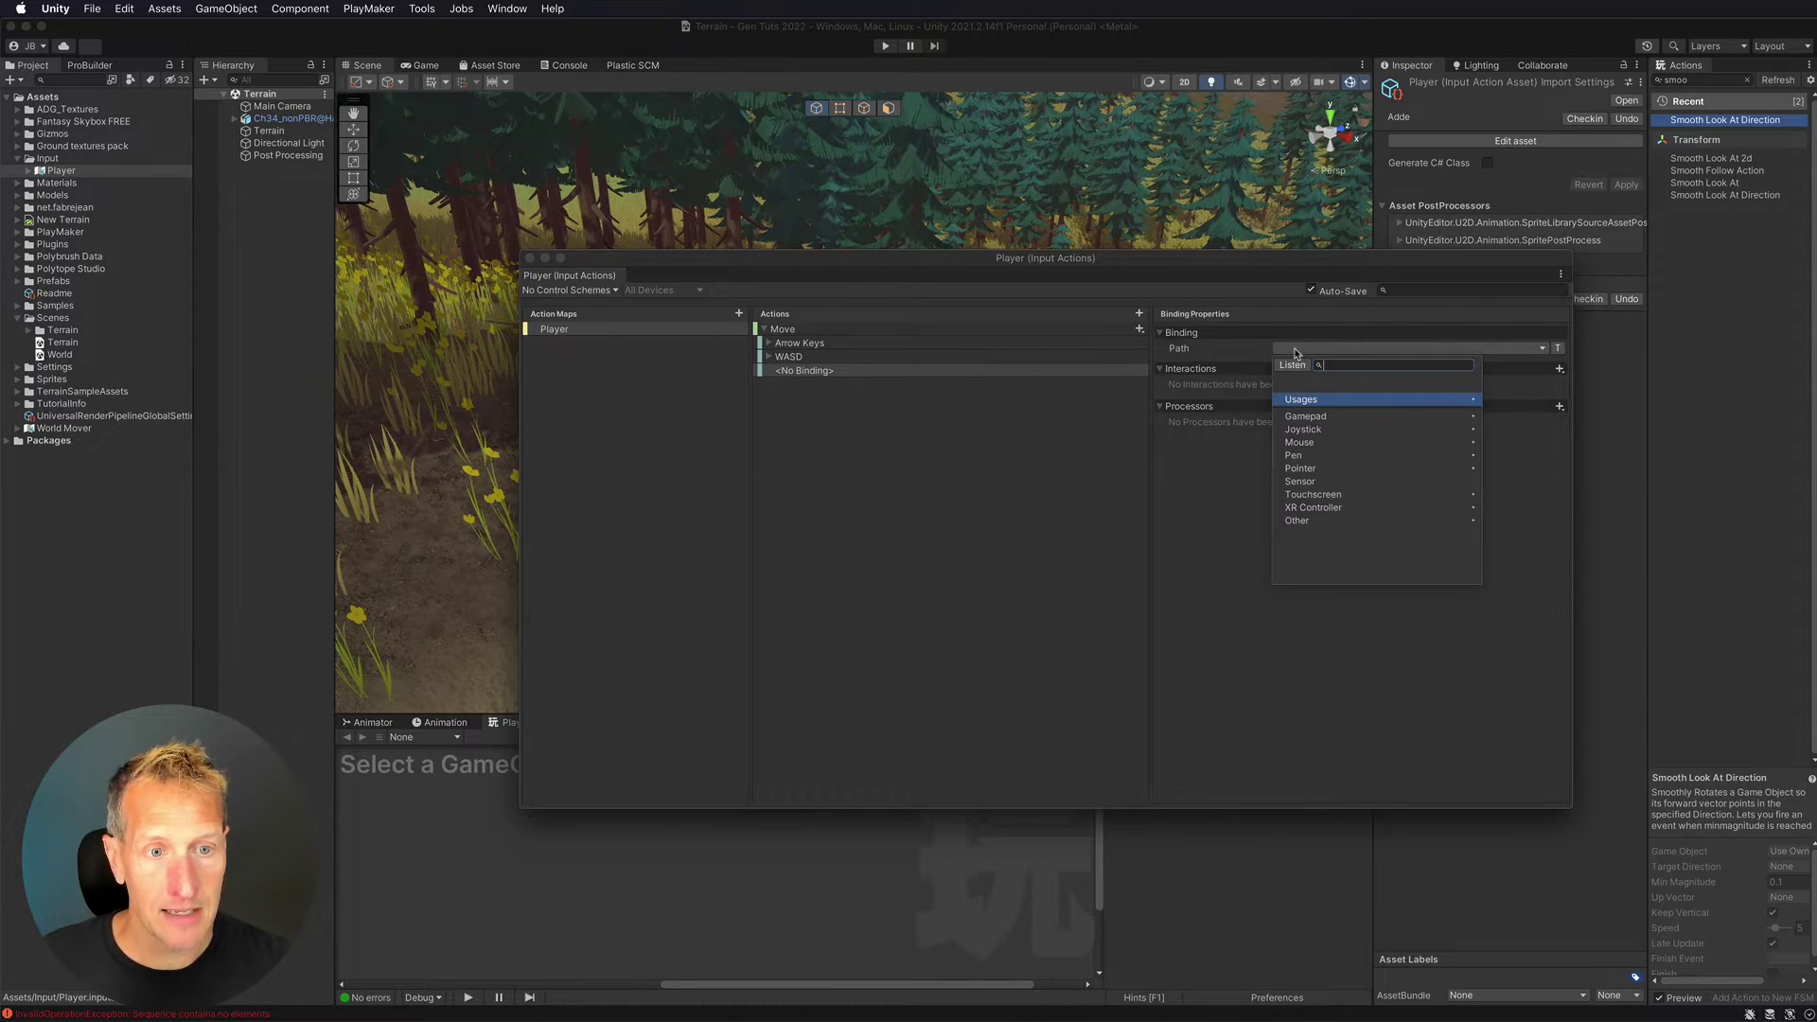
left_click(1304, 419)
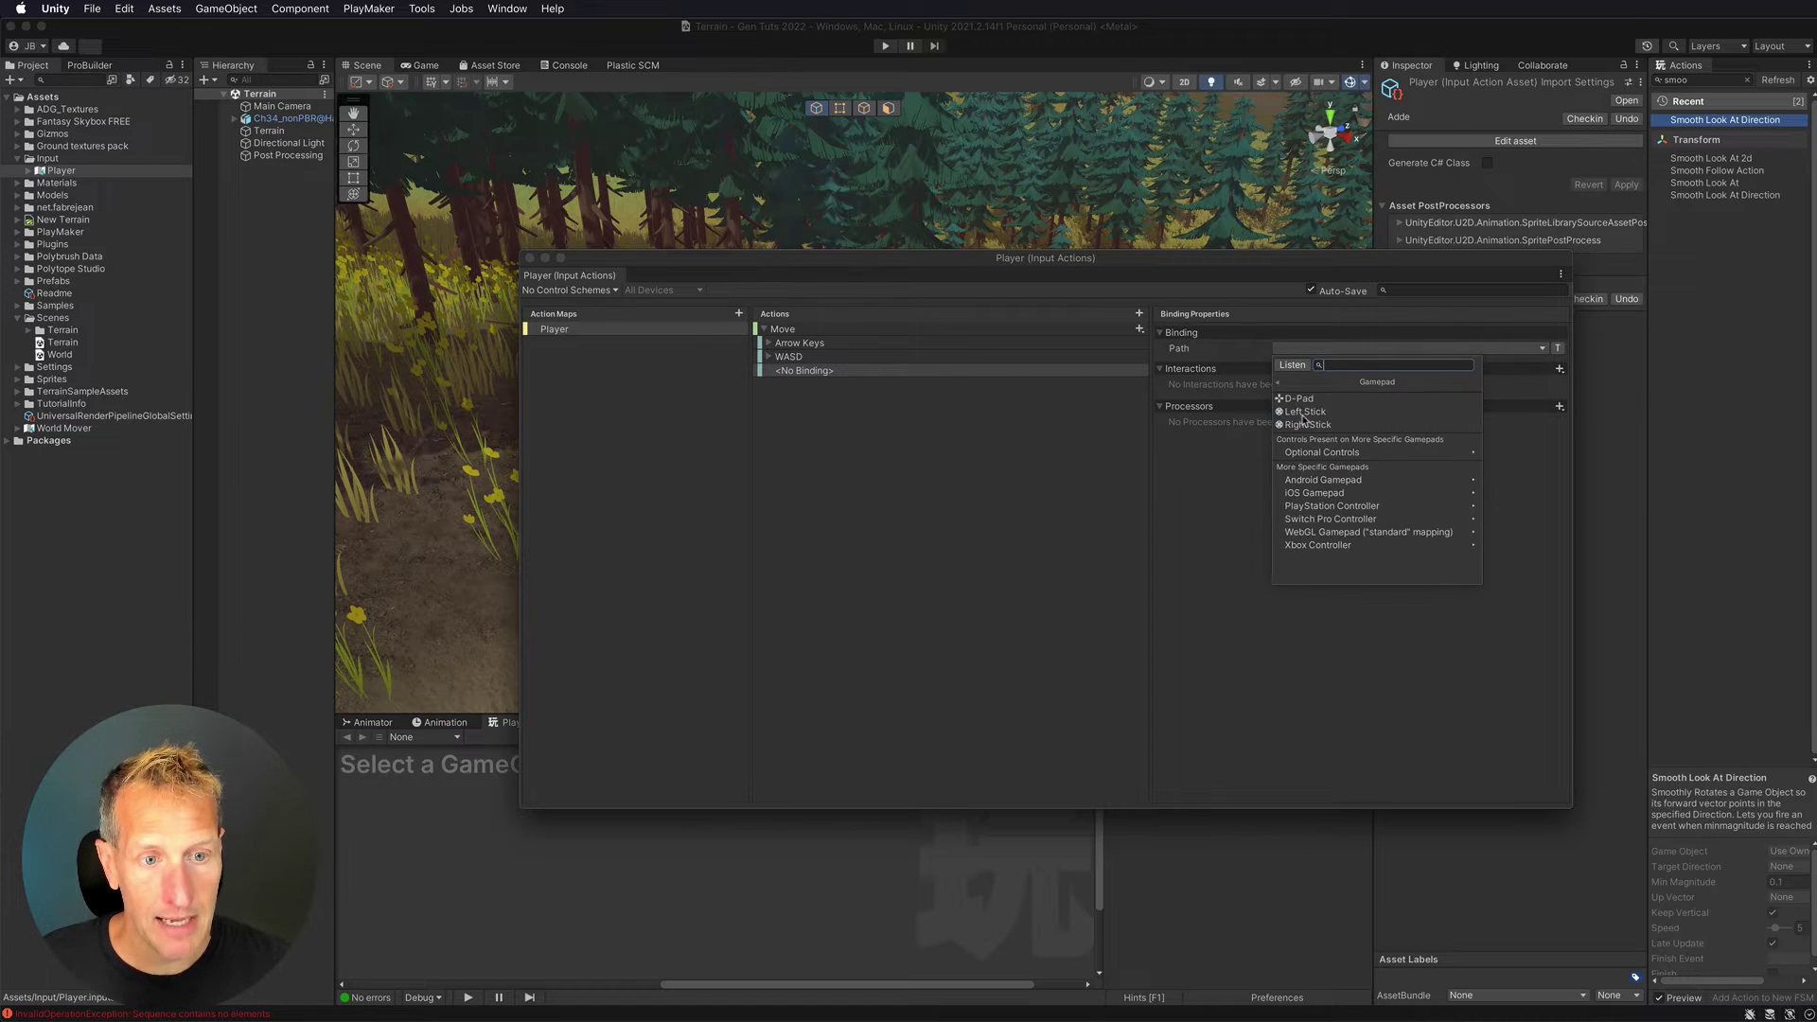
left_click(1302, 413)
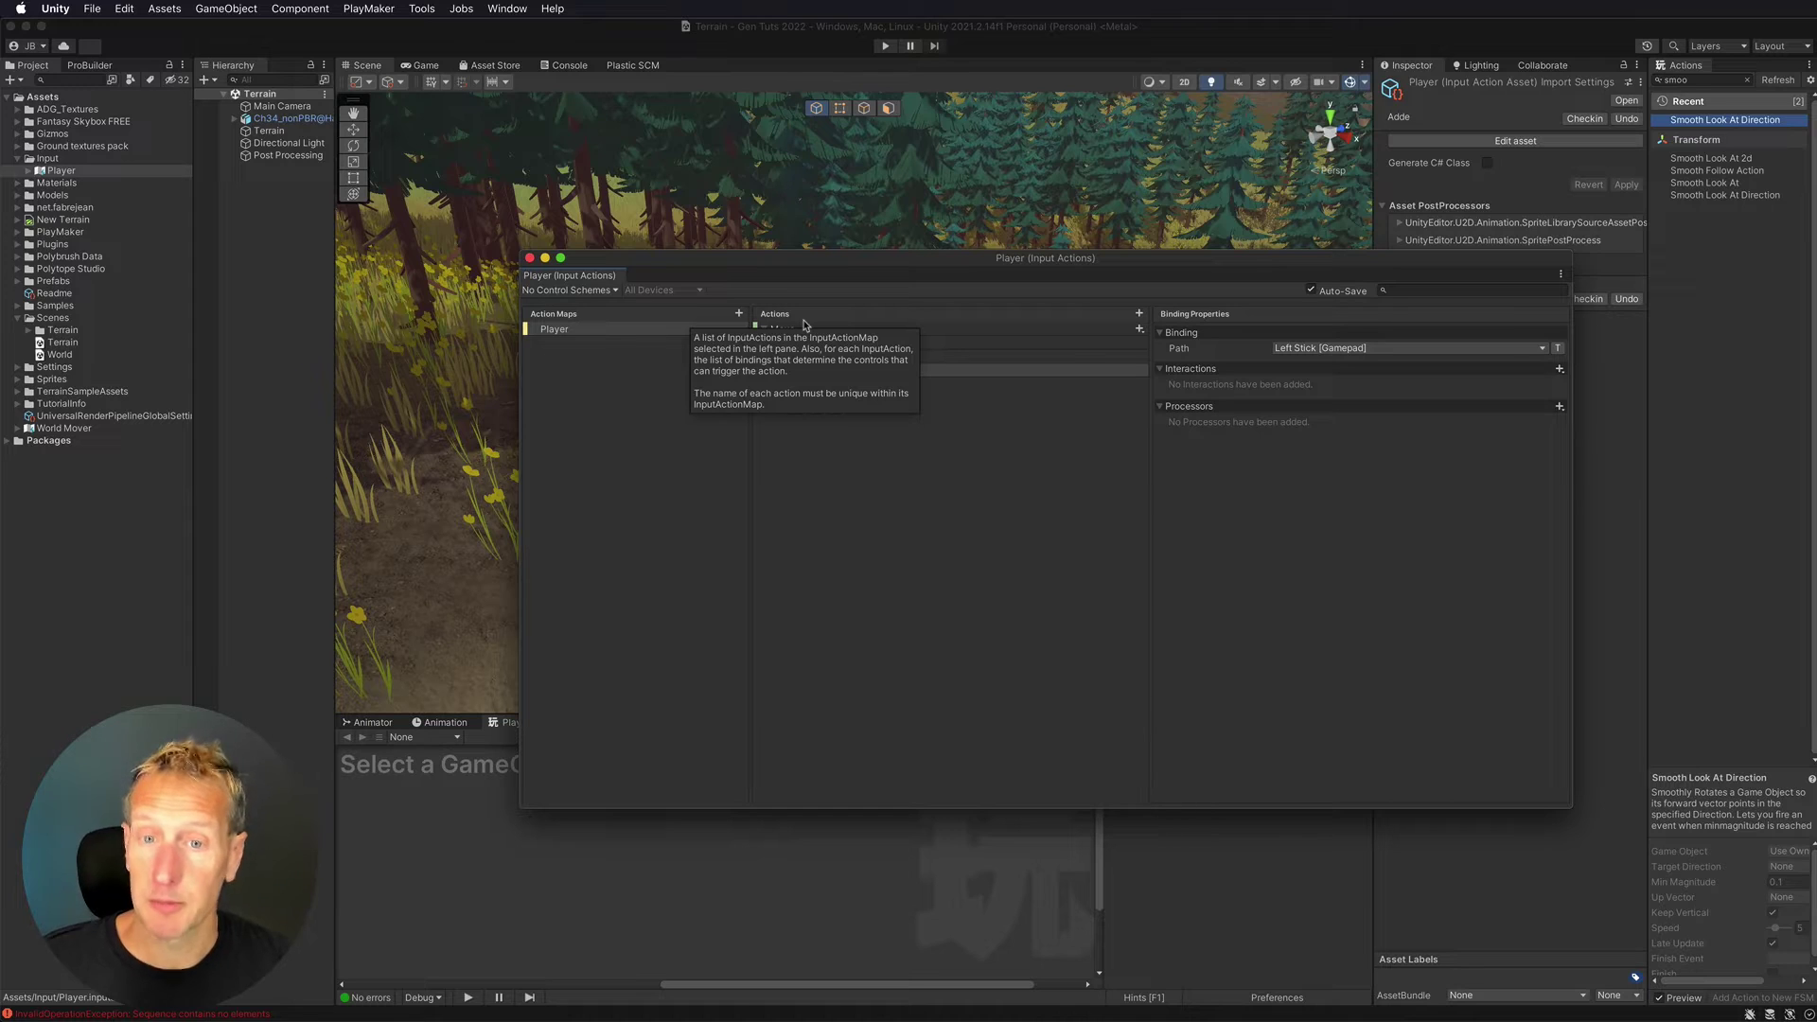
left_click(1139, 372)
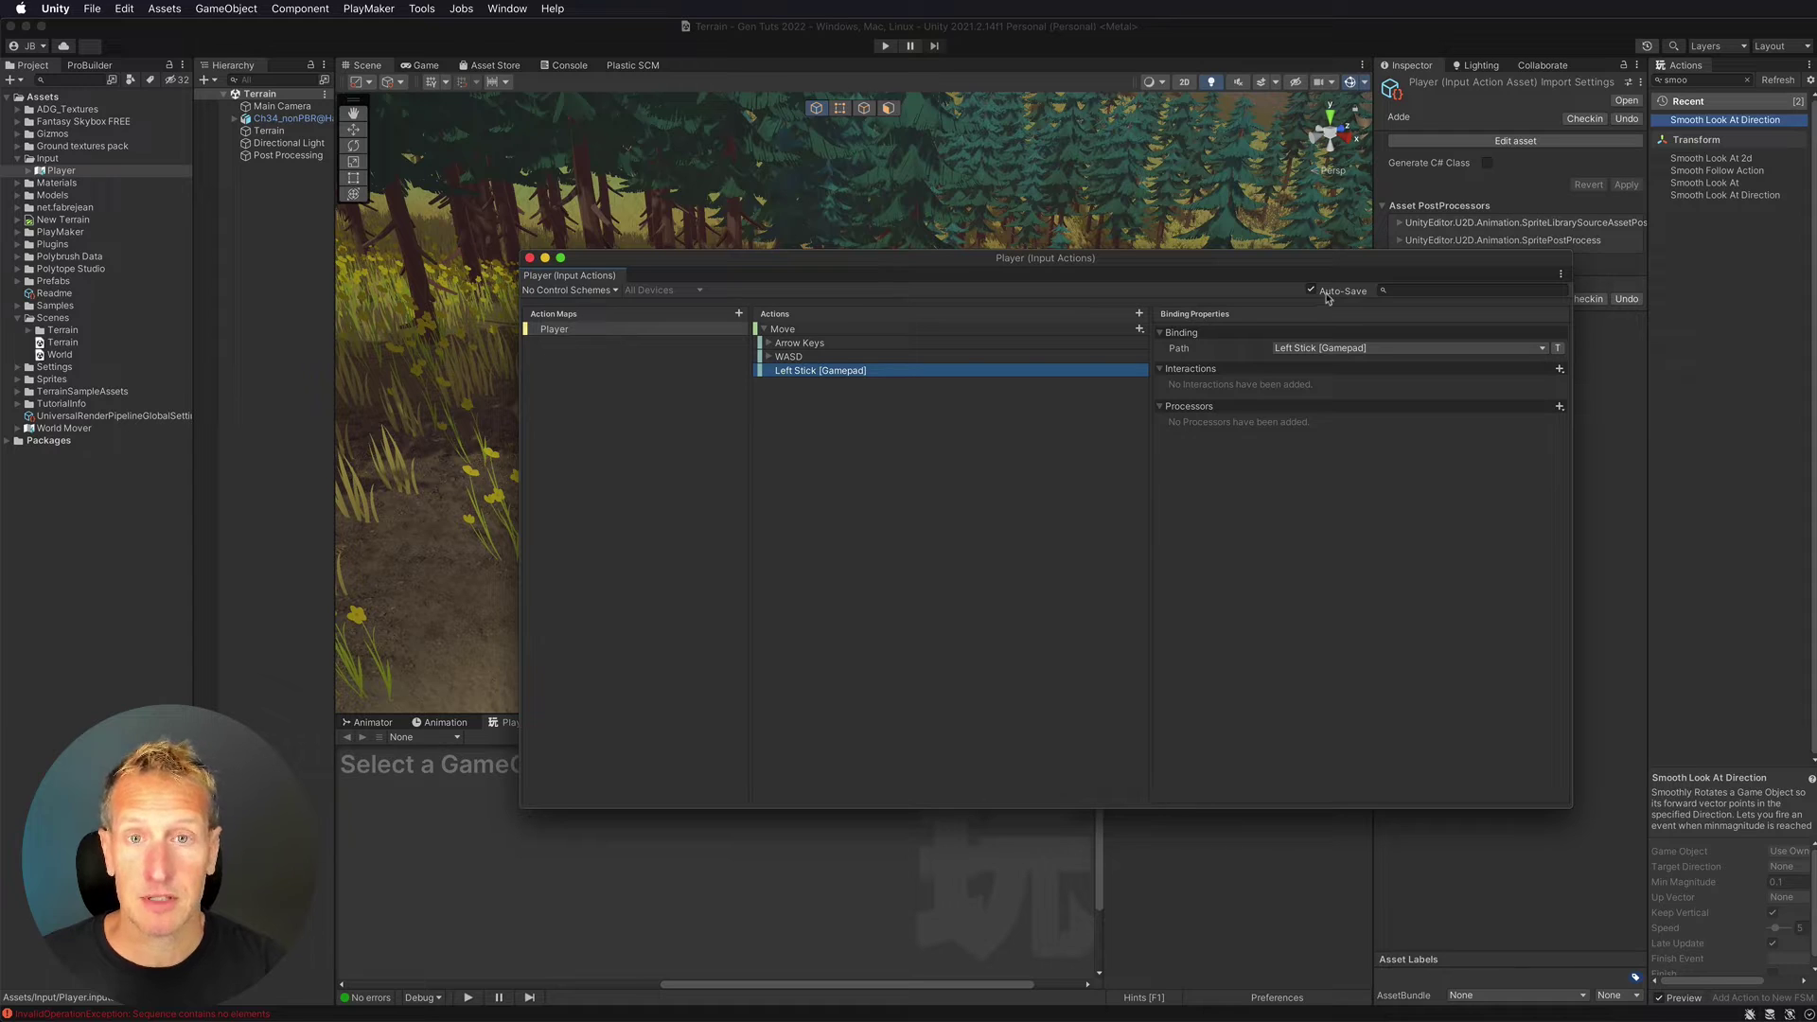
left_click(545, 258)
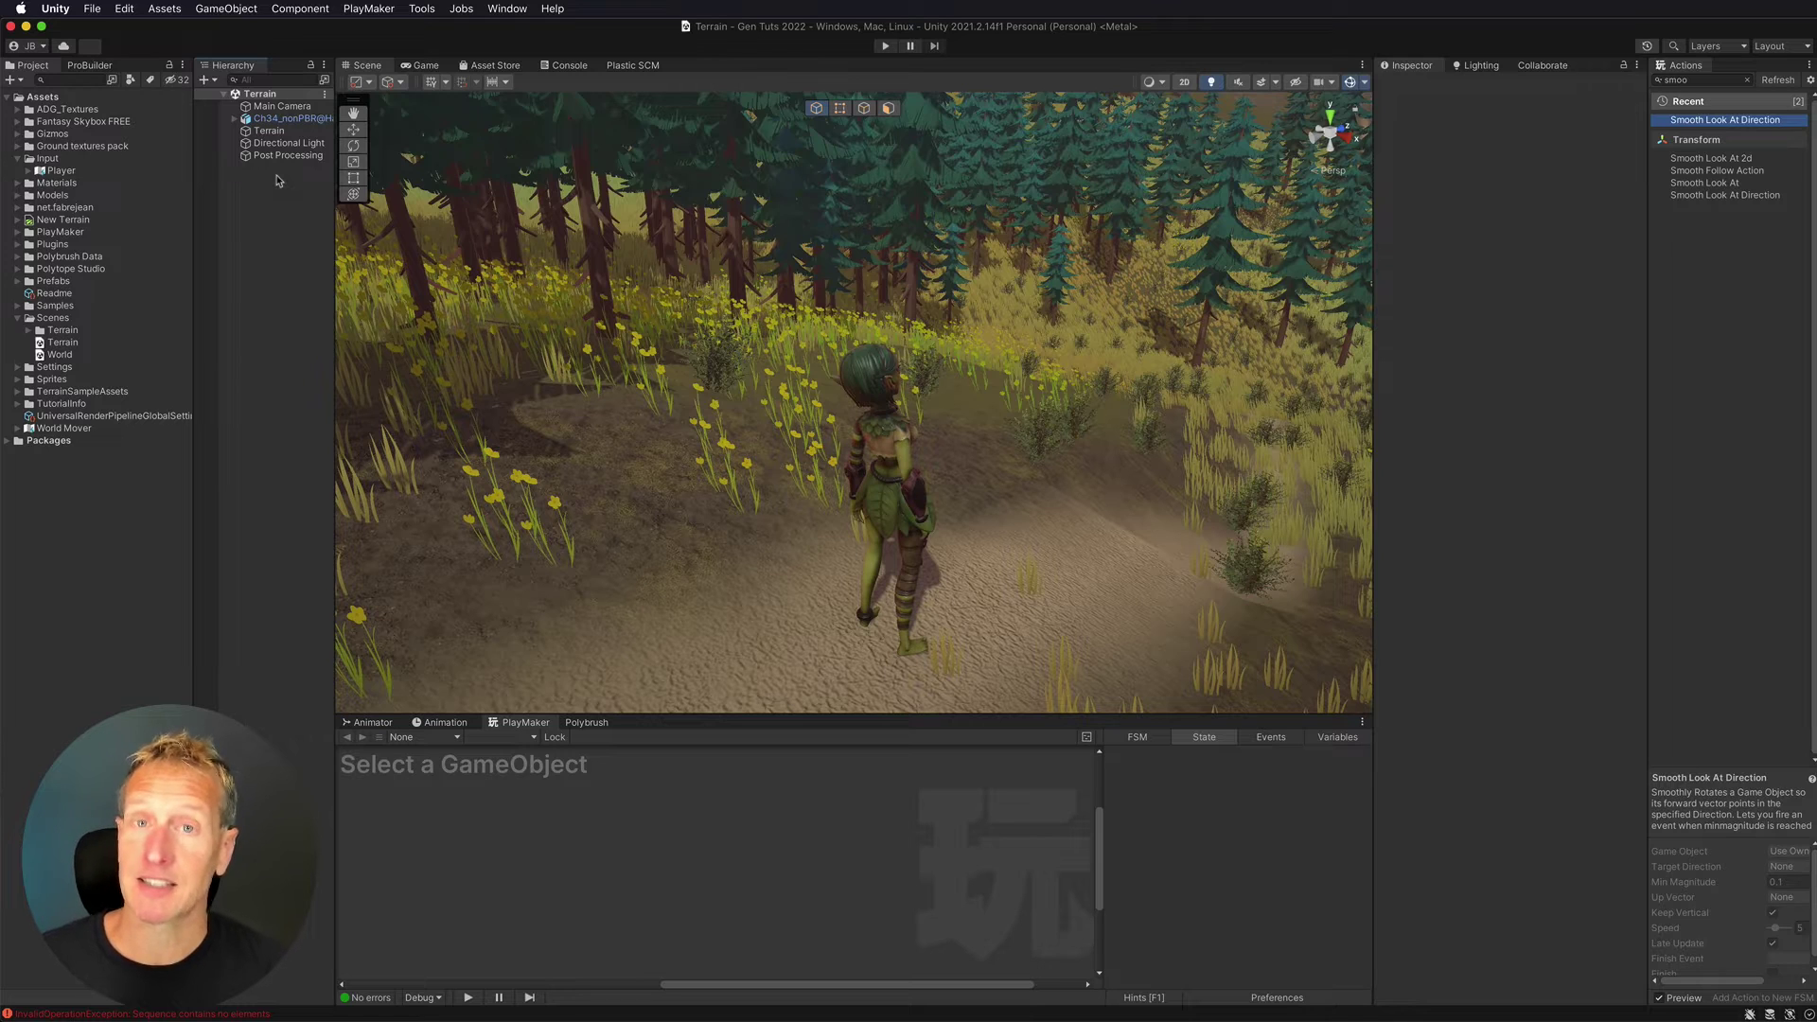
- Create an empty GameObject from the Hierarchy context menu and name it Player
left_click(273, 120)
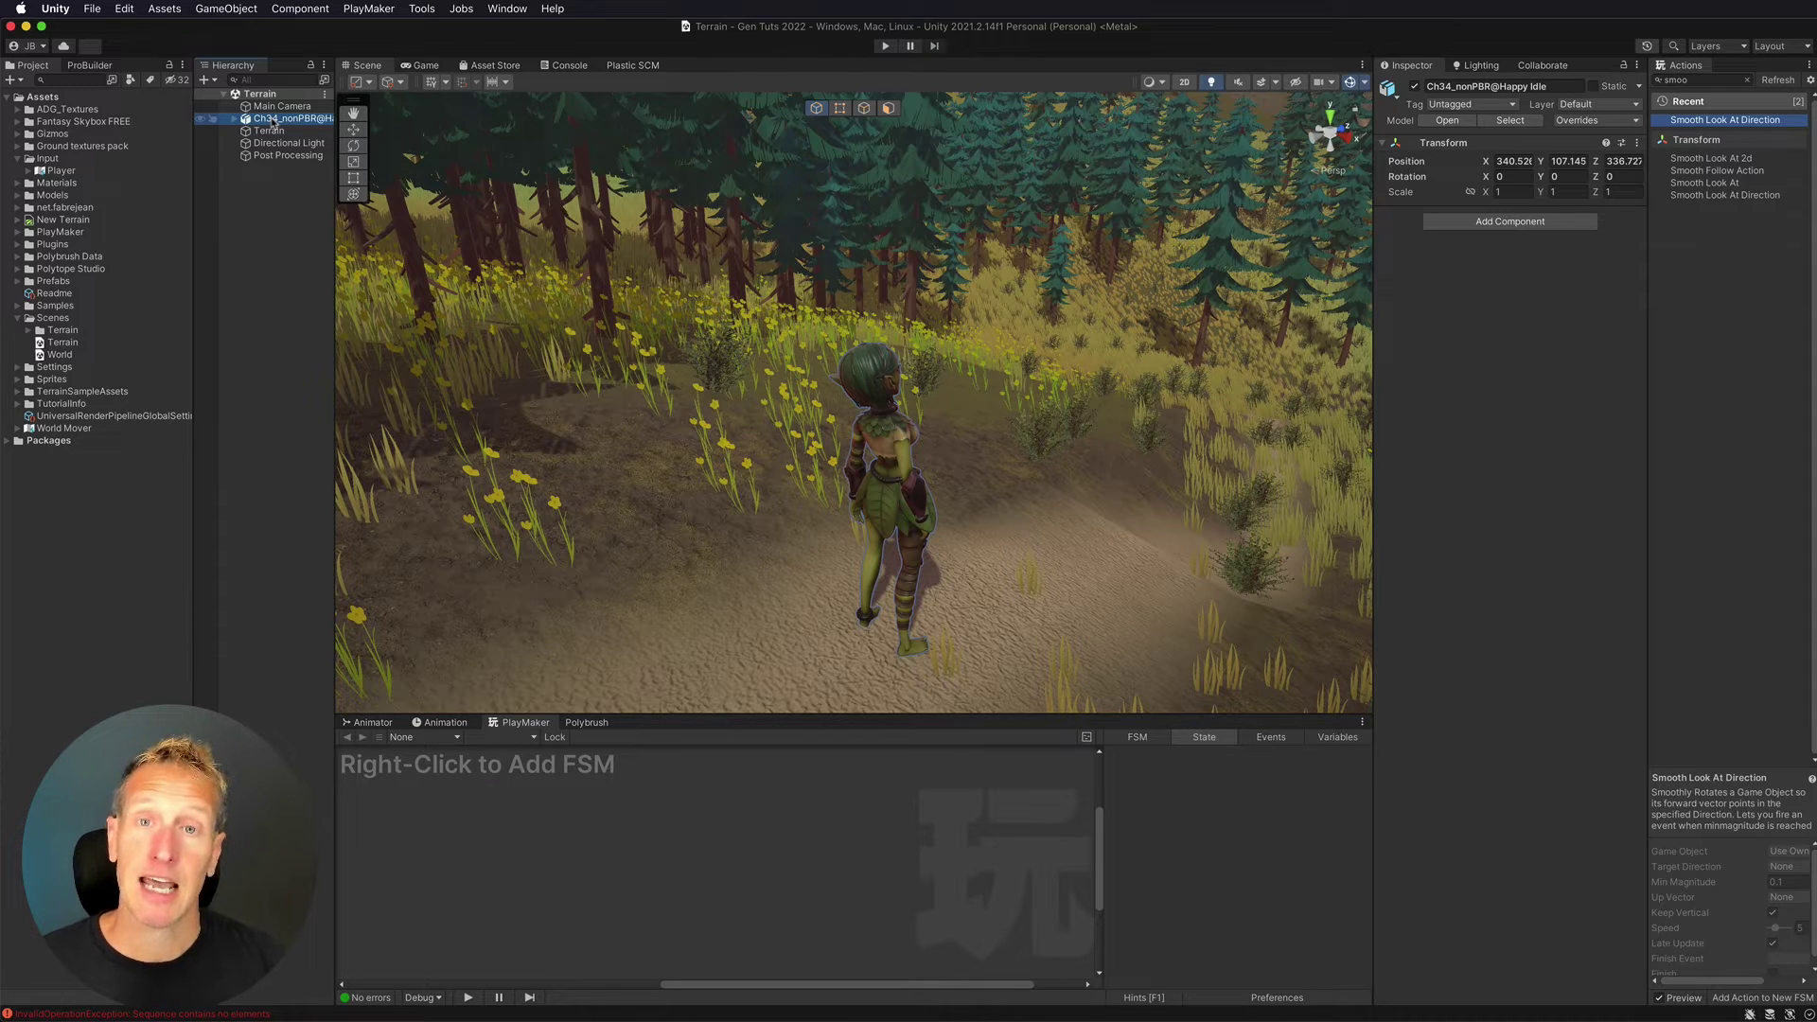
right_click(274, 190)
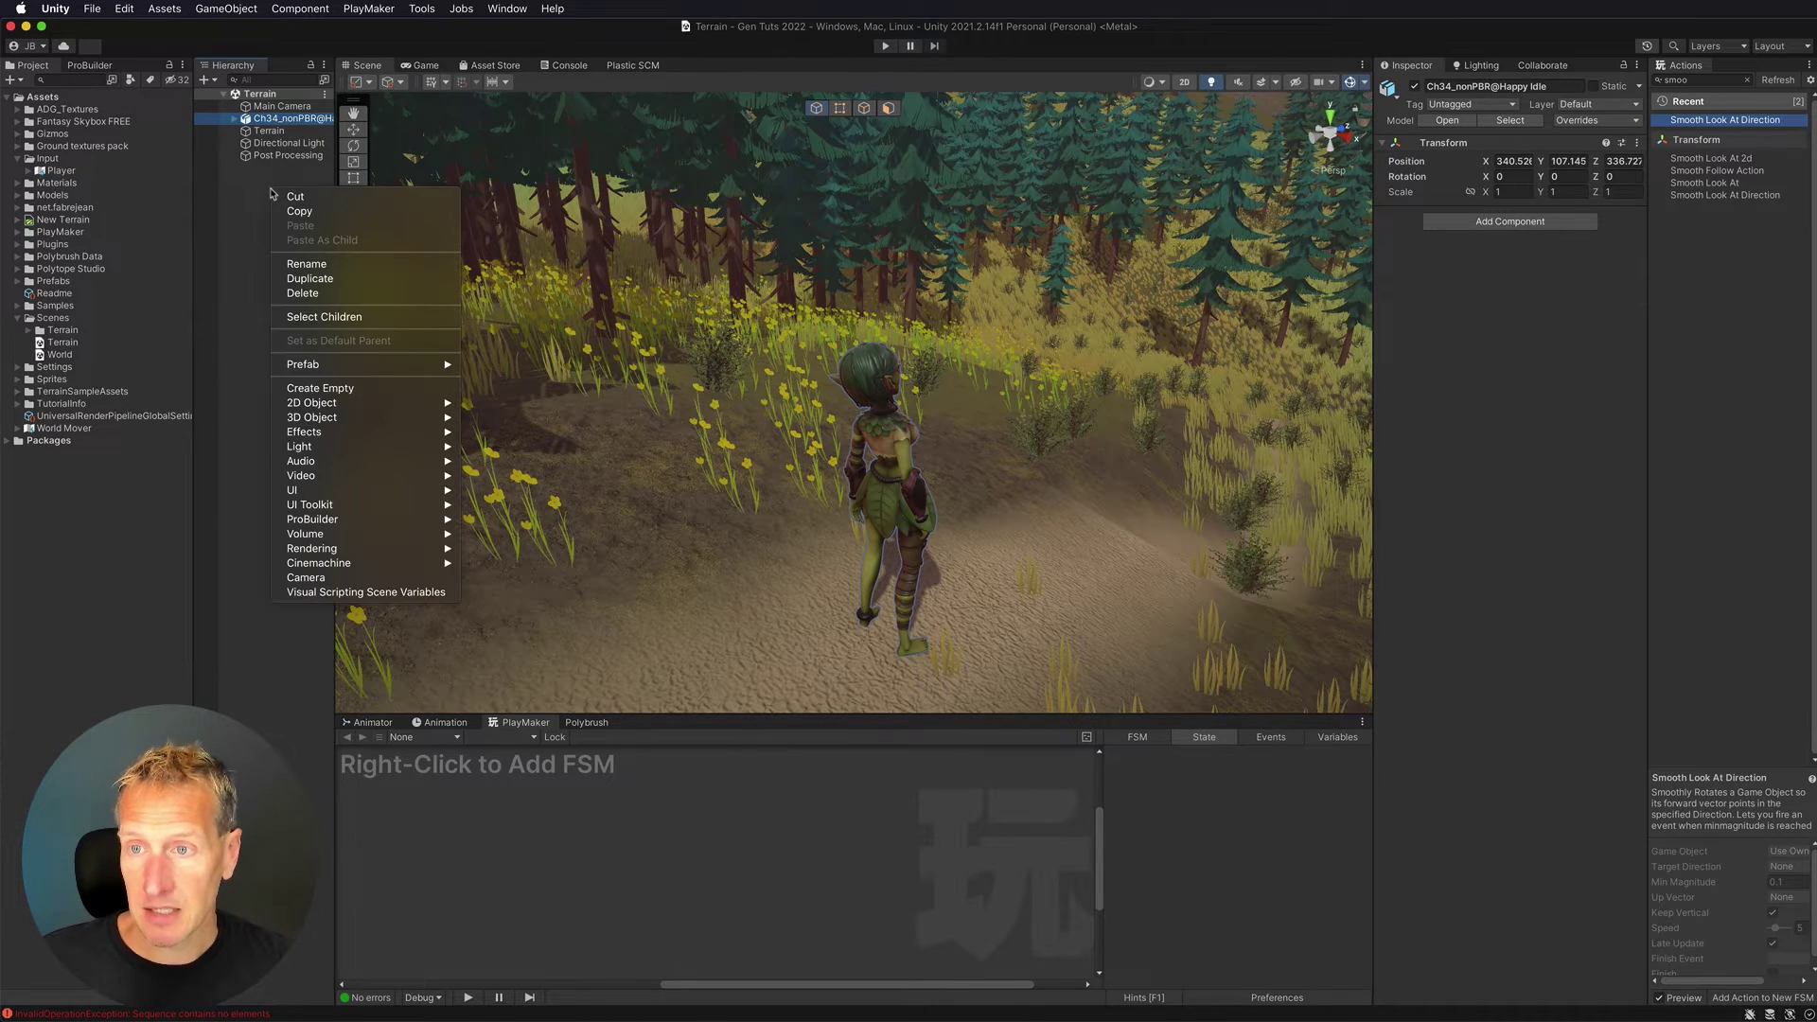
left_click(318, 389)
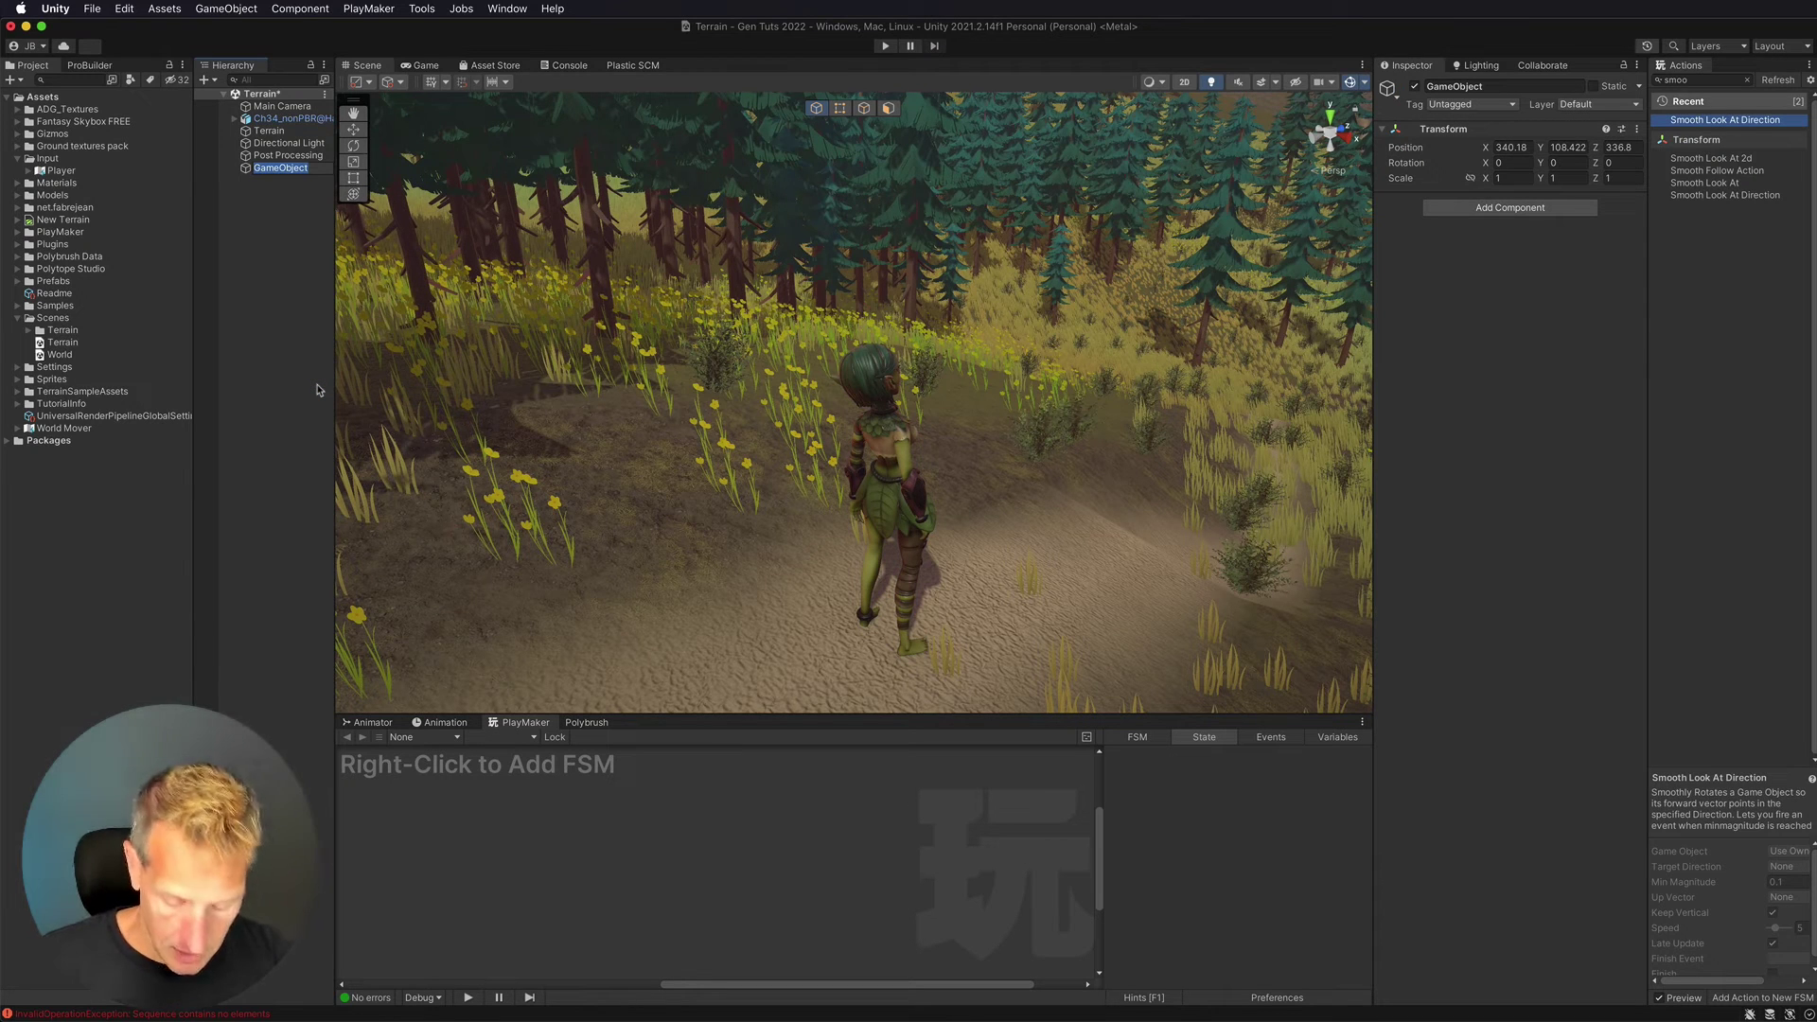
type("Player")
key("Return")
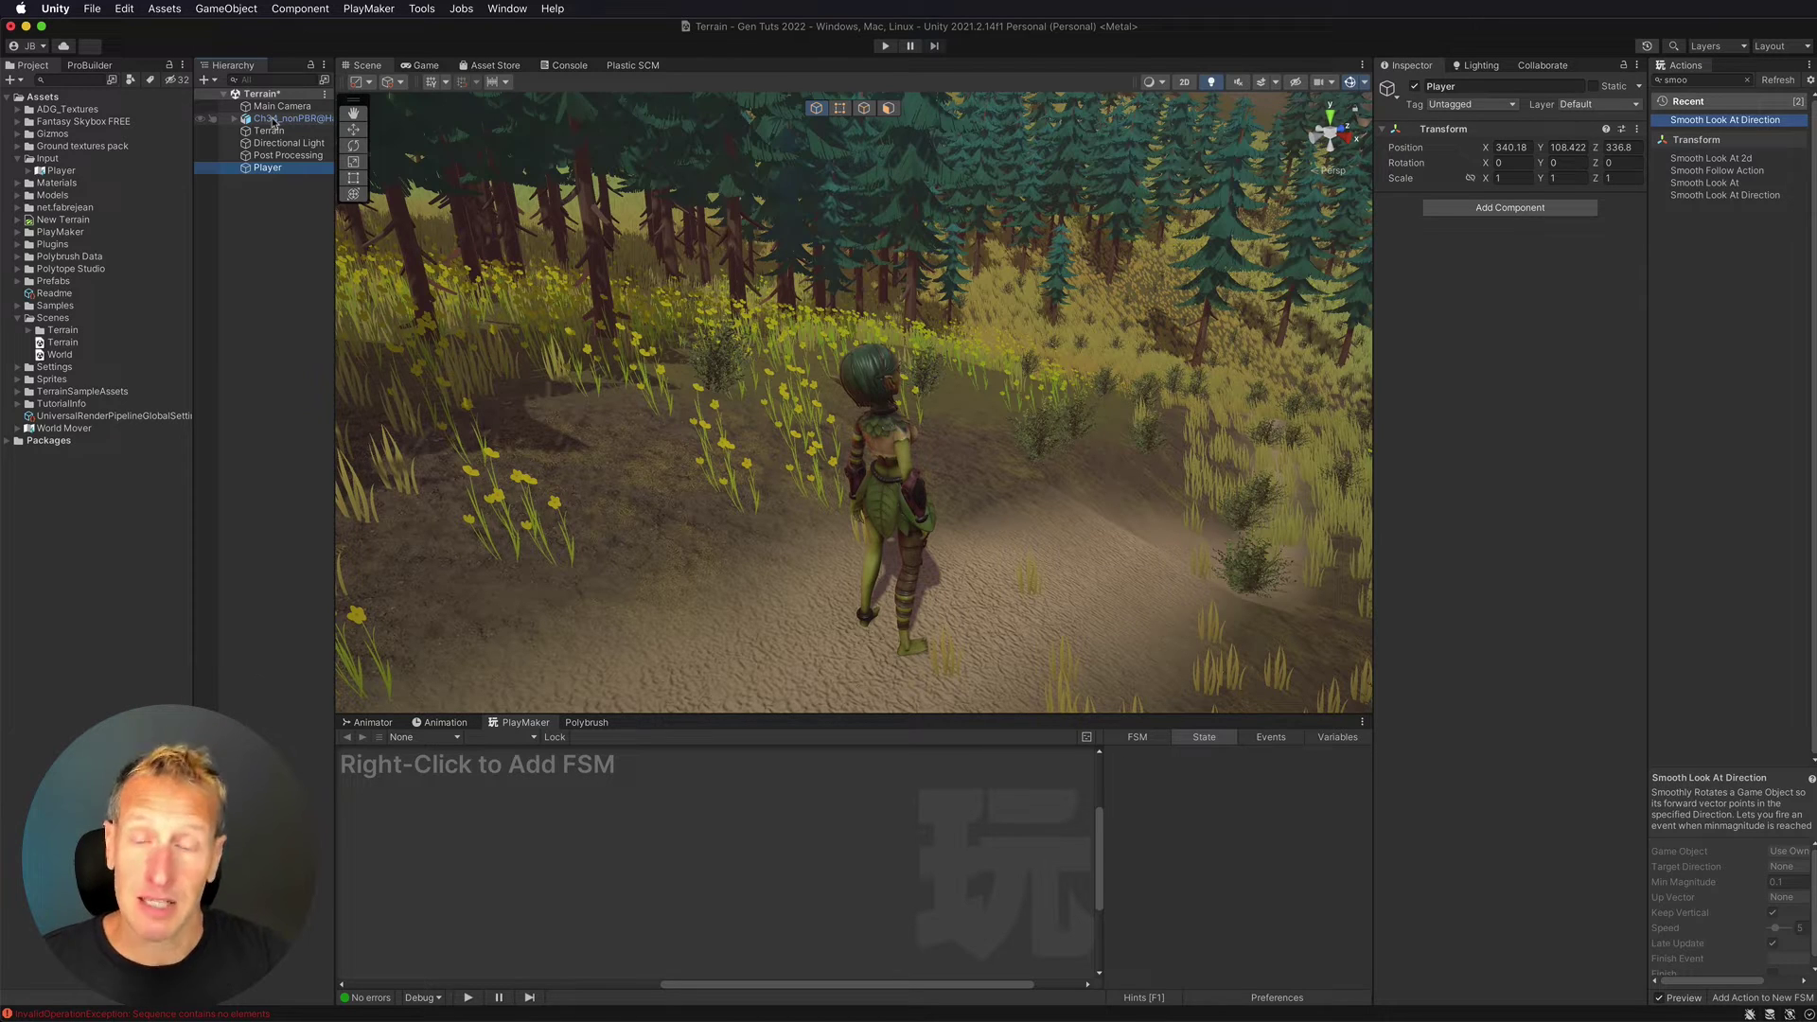
- Copy the Ch34_nonPBR@Happy Idle character's world position and paste it onto Player's Transform
left_click(268, 168)
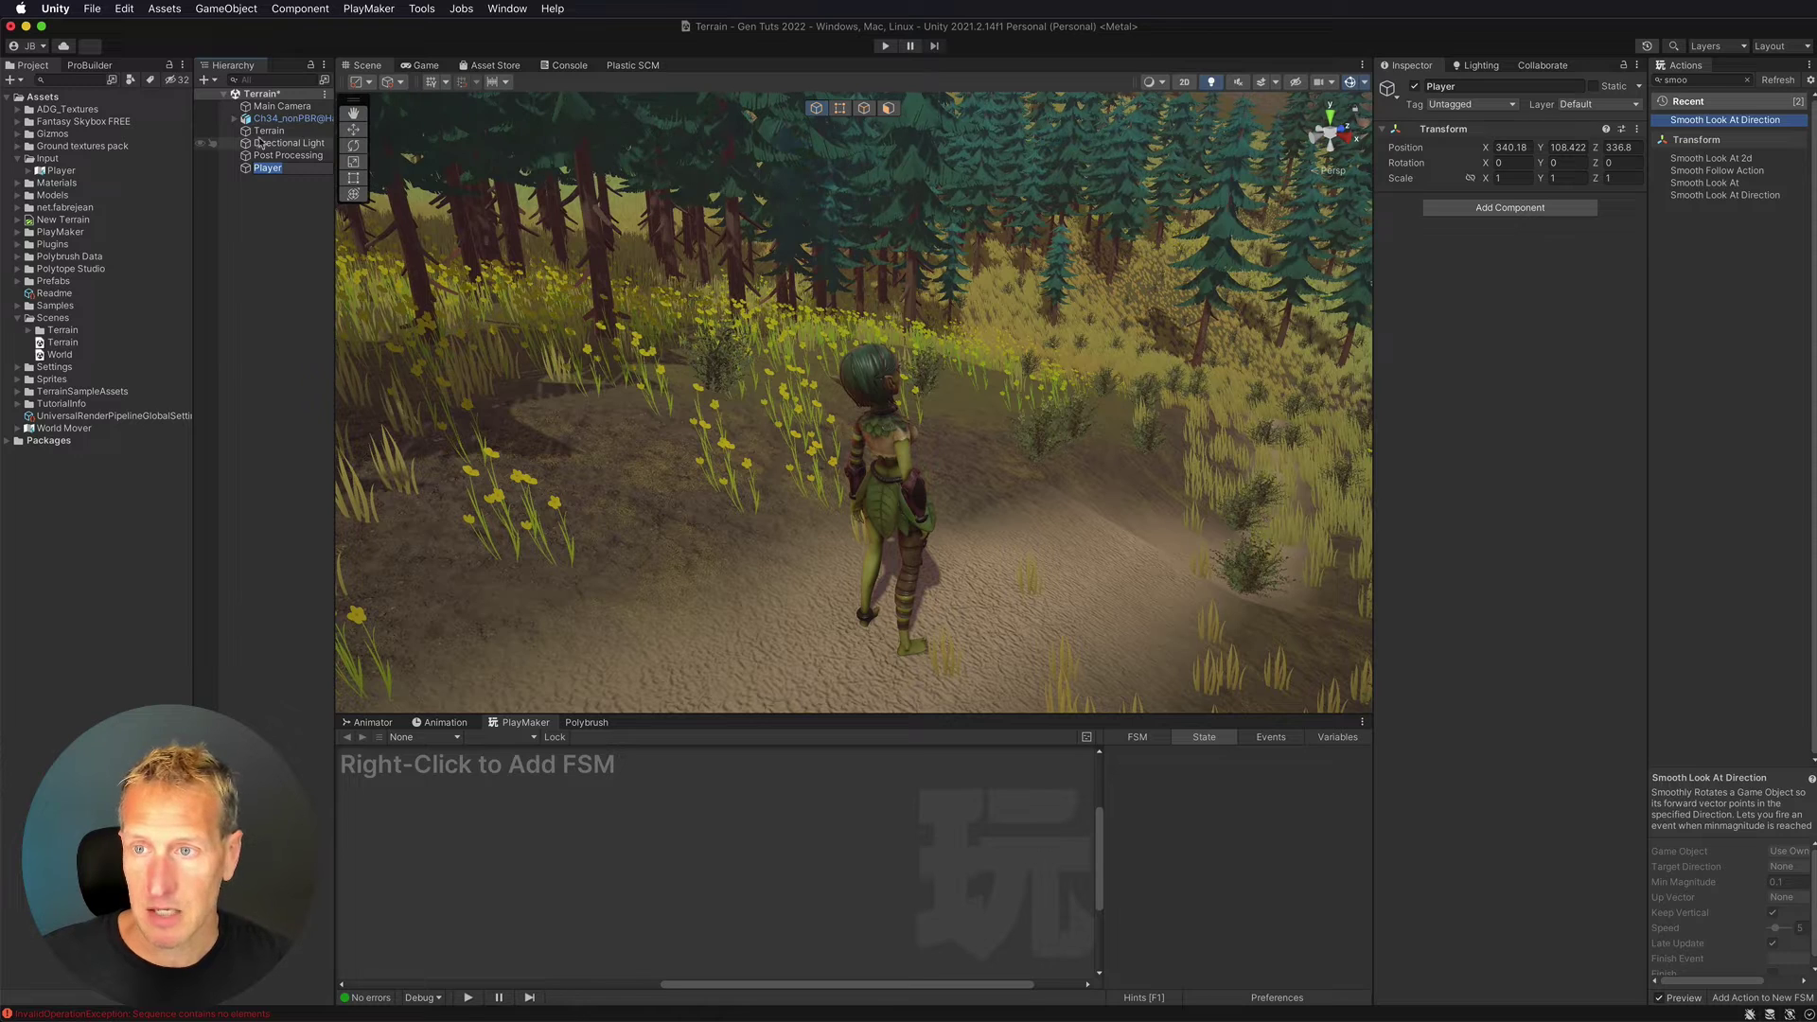
left_click(280, 119)
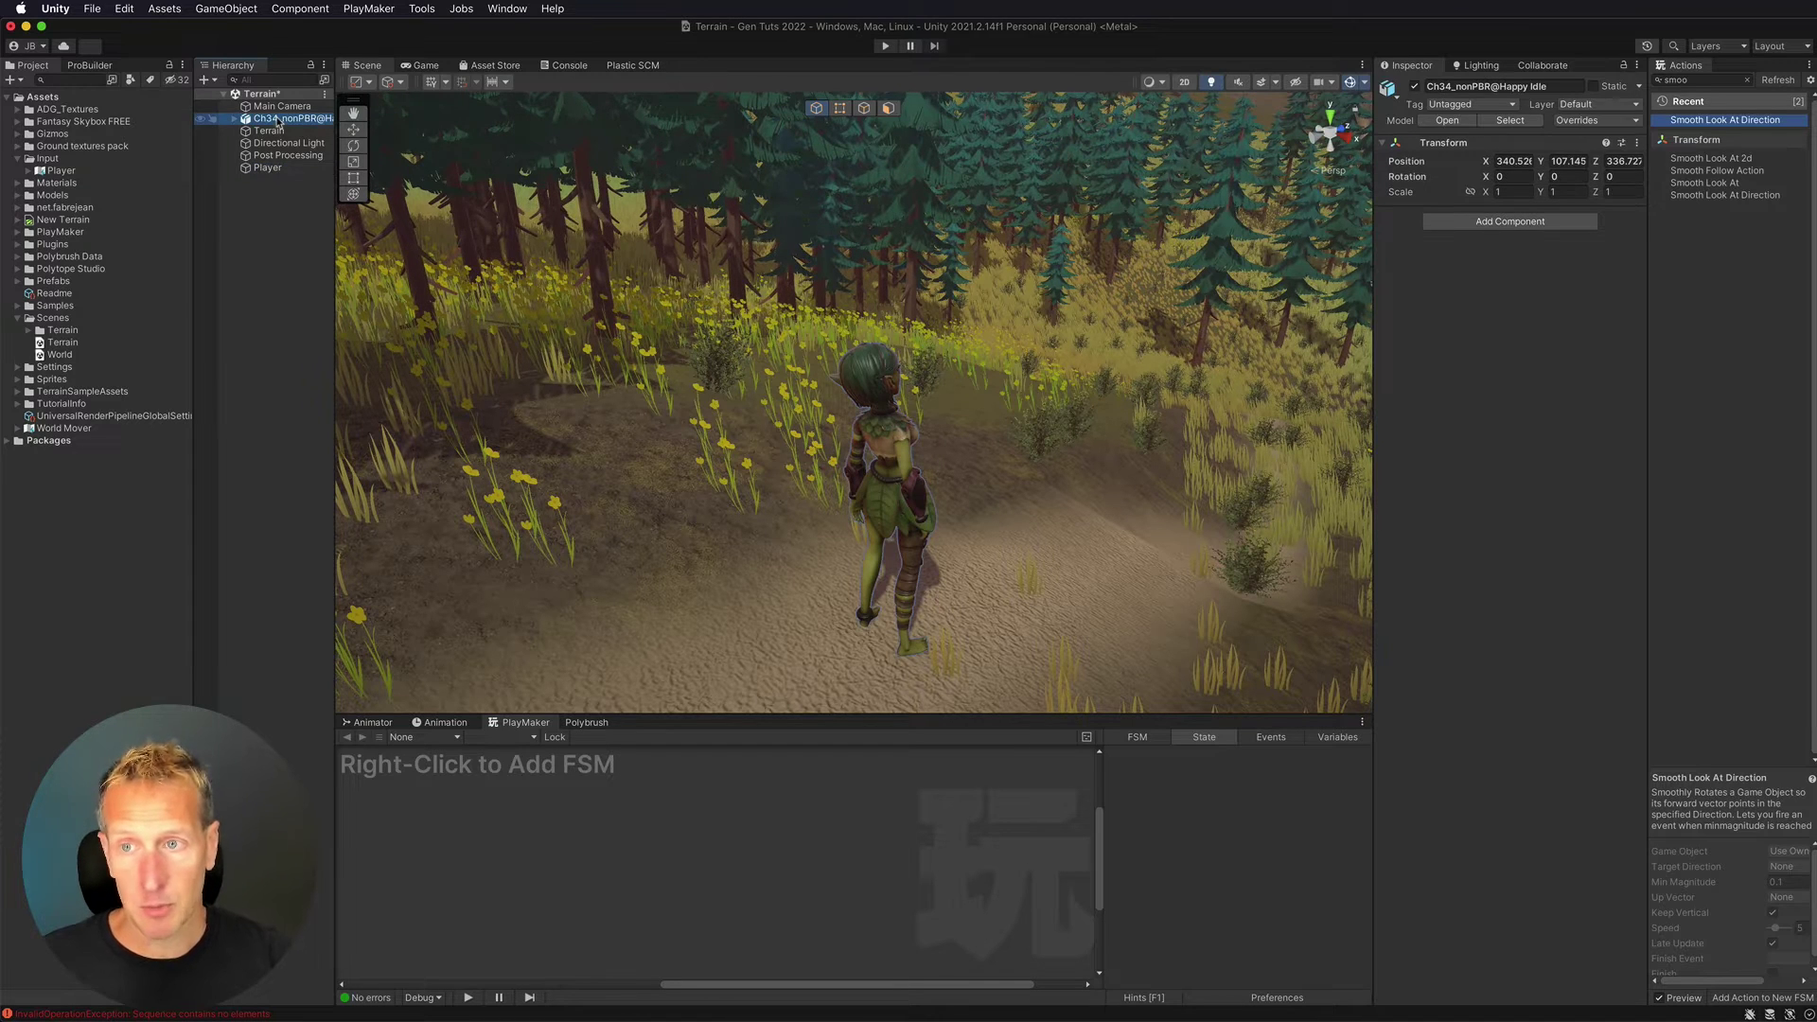
left_click(294, 122)
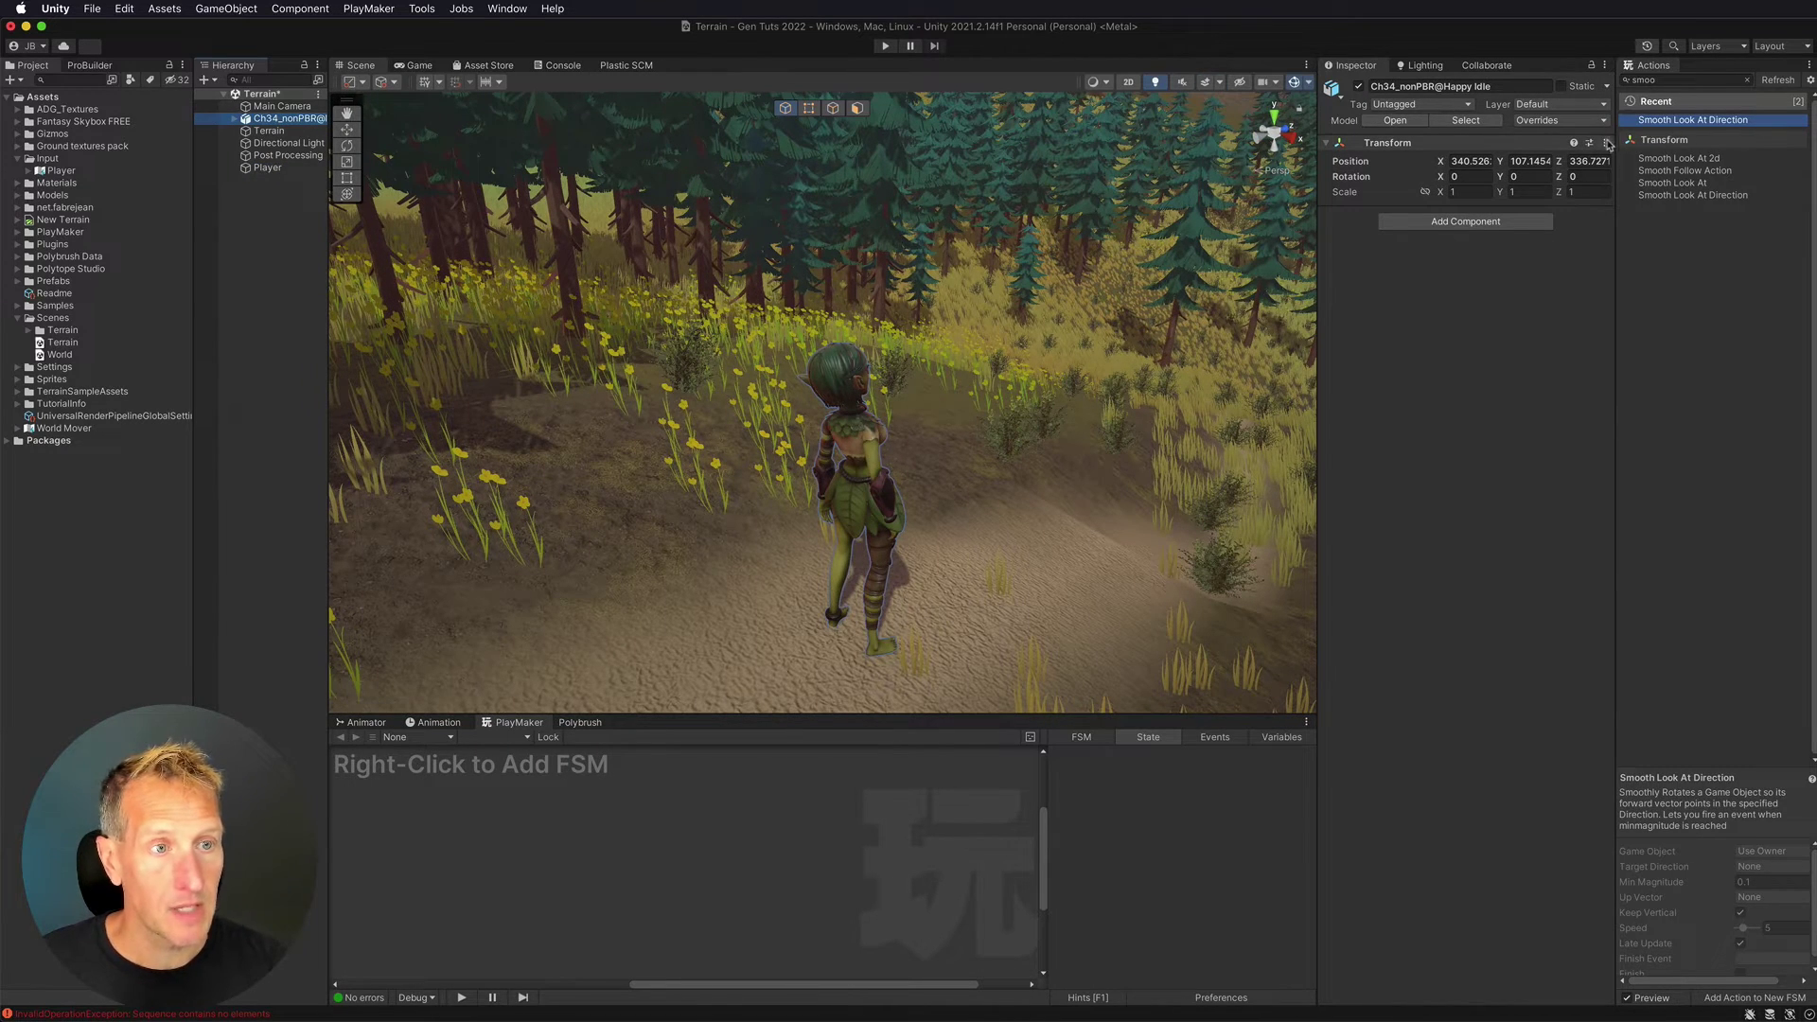
left_click(1605, 143)
mouse_move(1665, 257)
left_click(1771, 272)
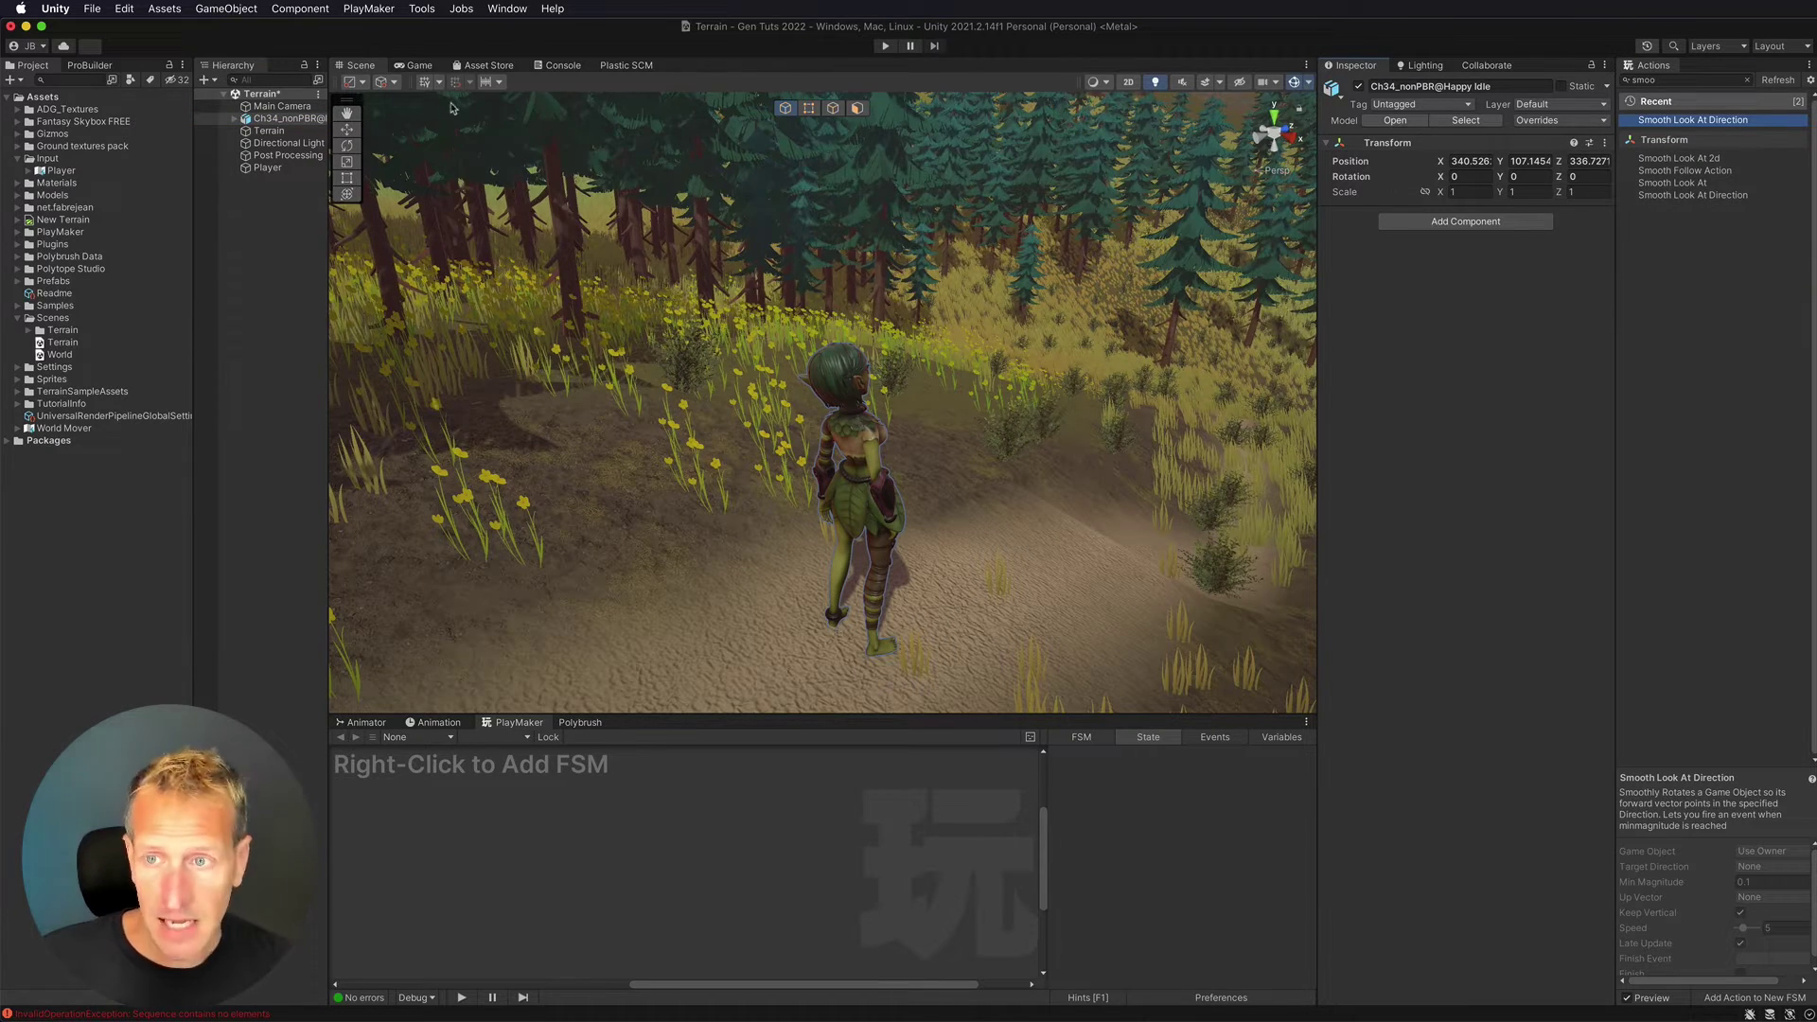
left_click(273, 167)
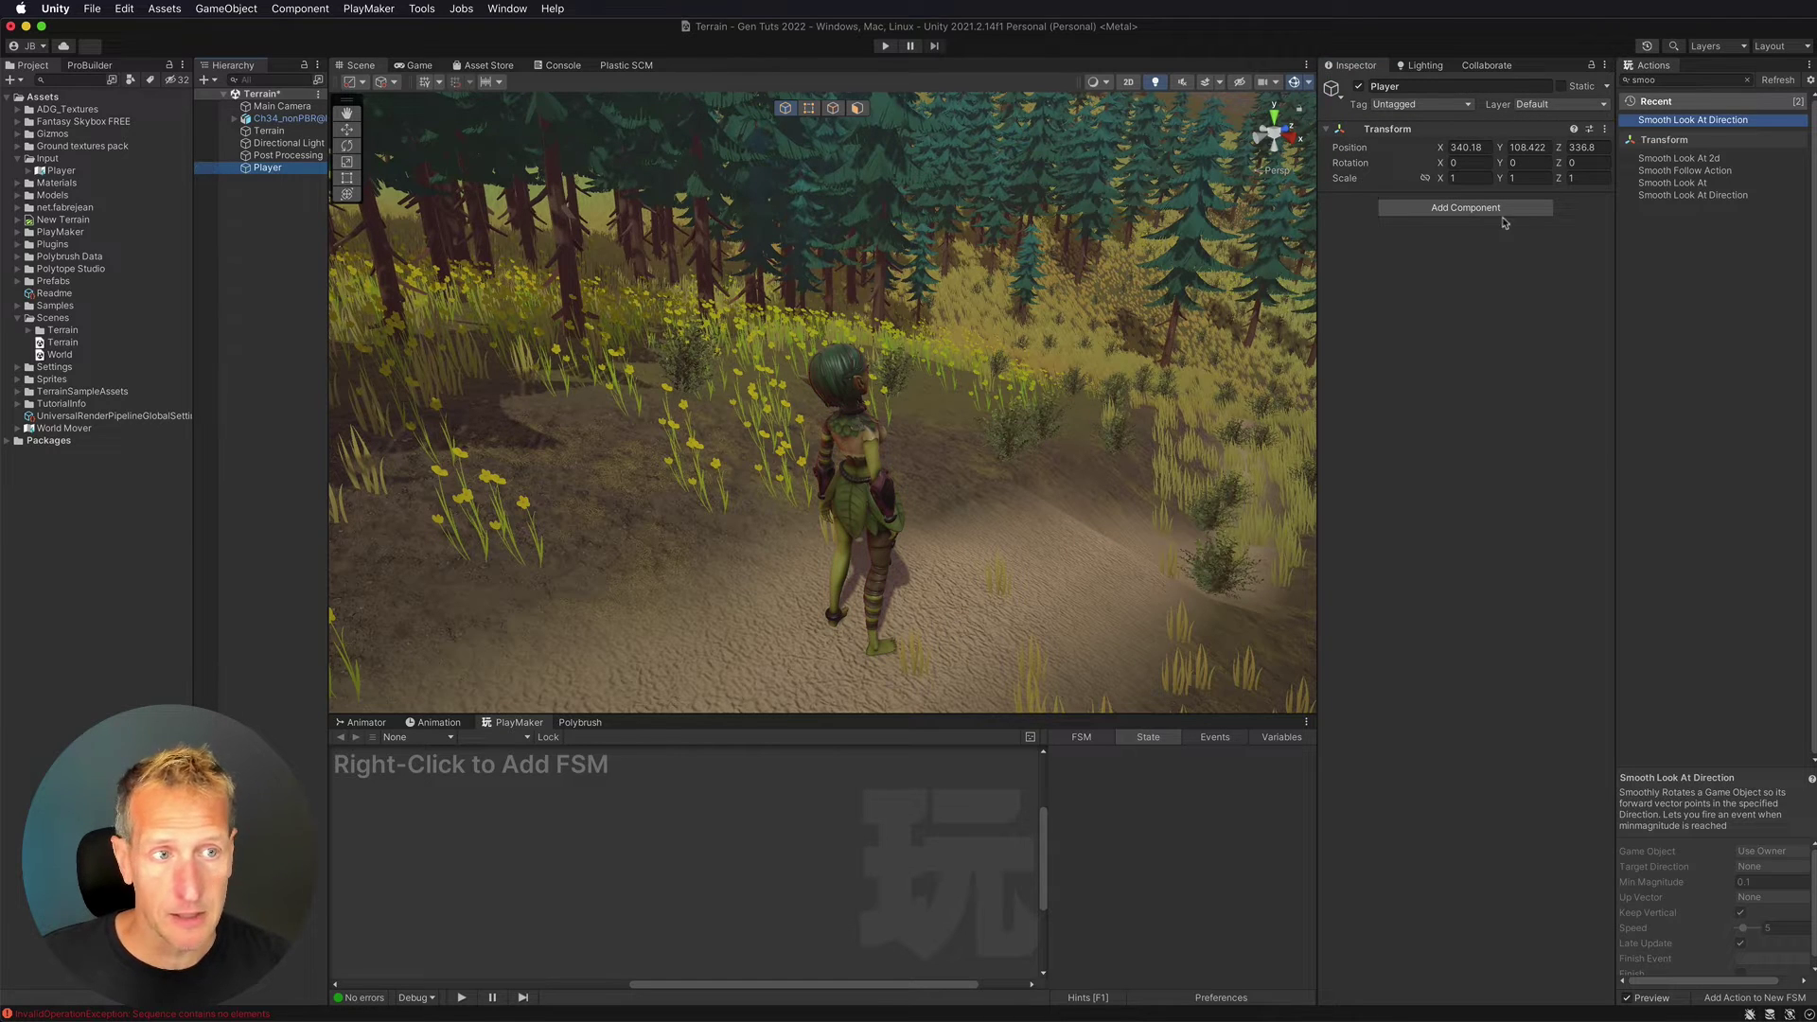
left_click(1605, 128)
mouse_move(1629, 256)
left_click(1779, 269)
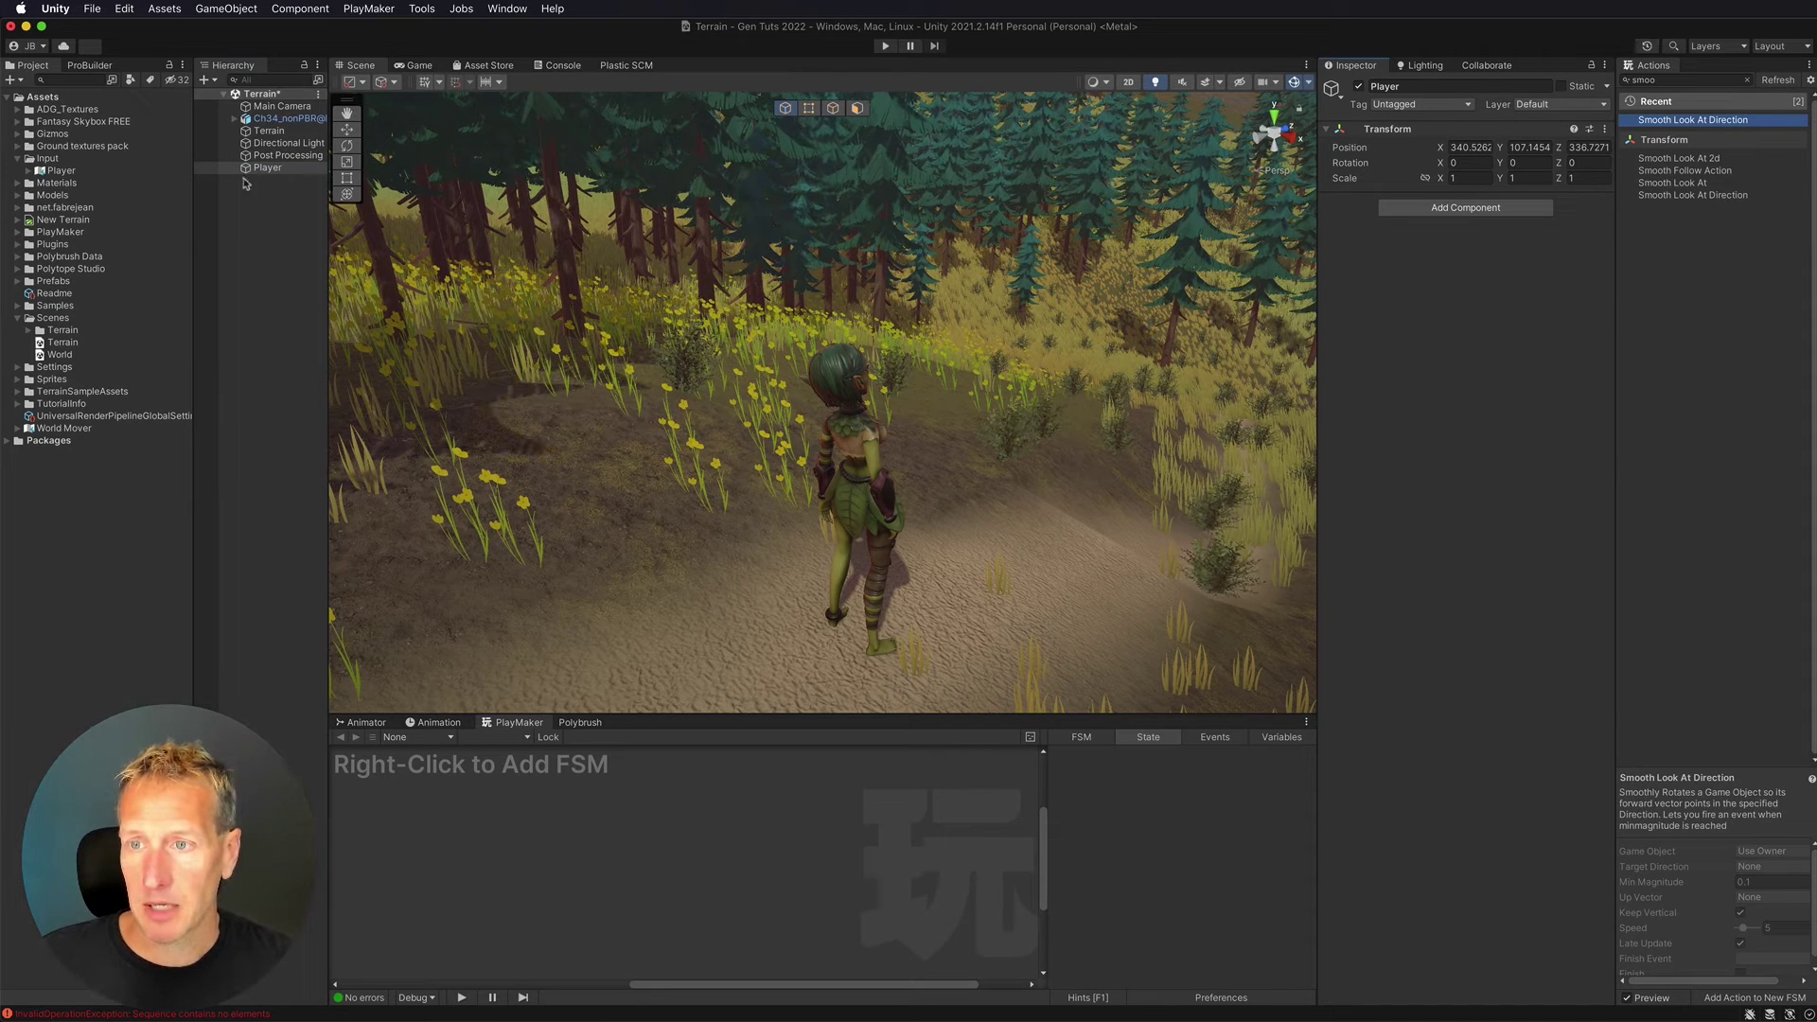
- Drag the character model onto Player to make it a child object
left_click(276, 119)
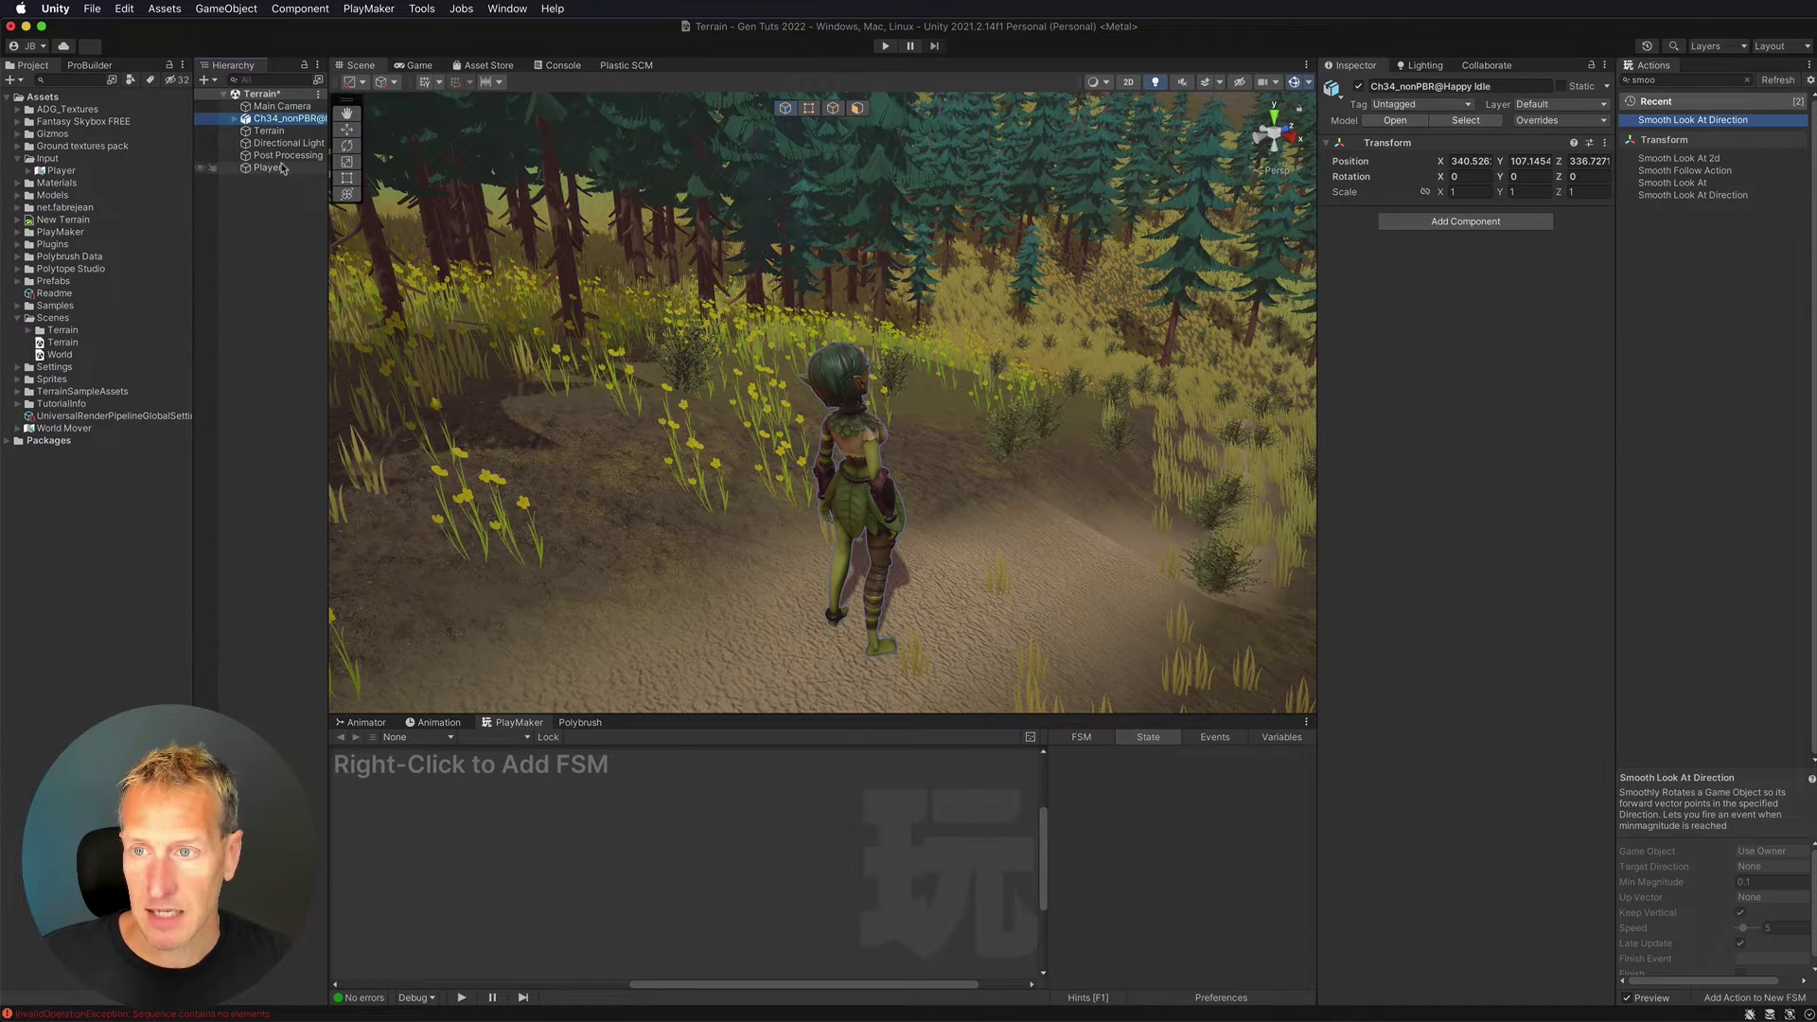
left_click(276, 168)
left_click_drag(274, 120, 269, 166)
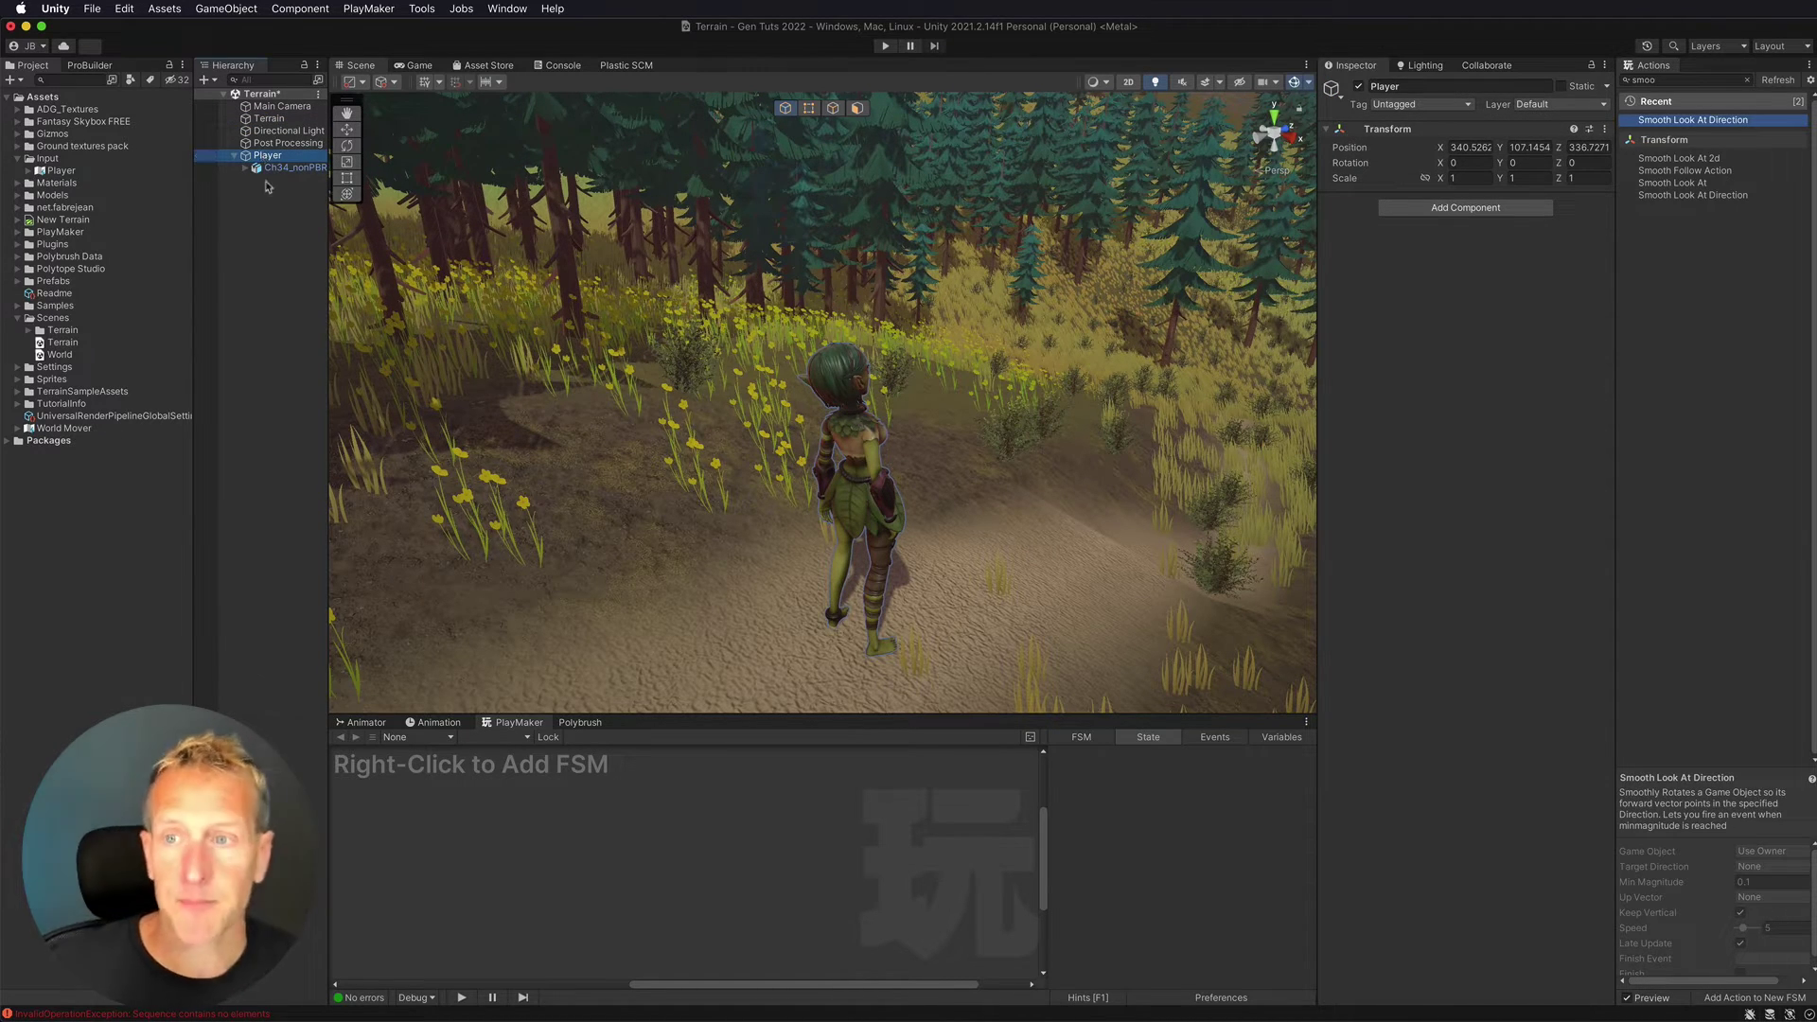
key("w")
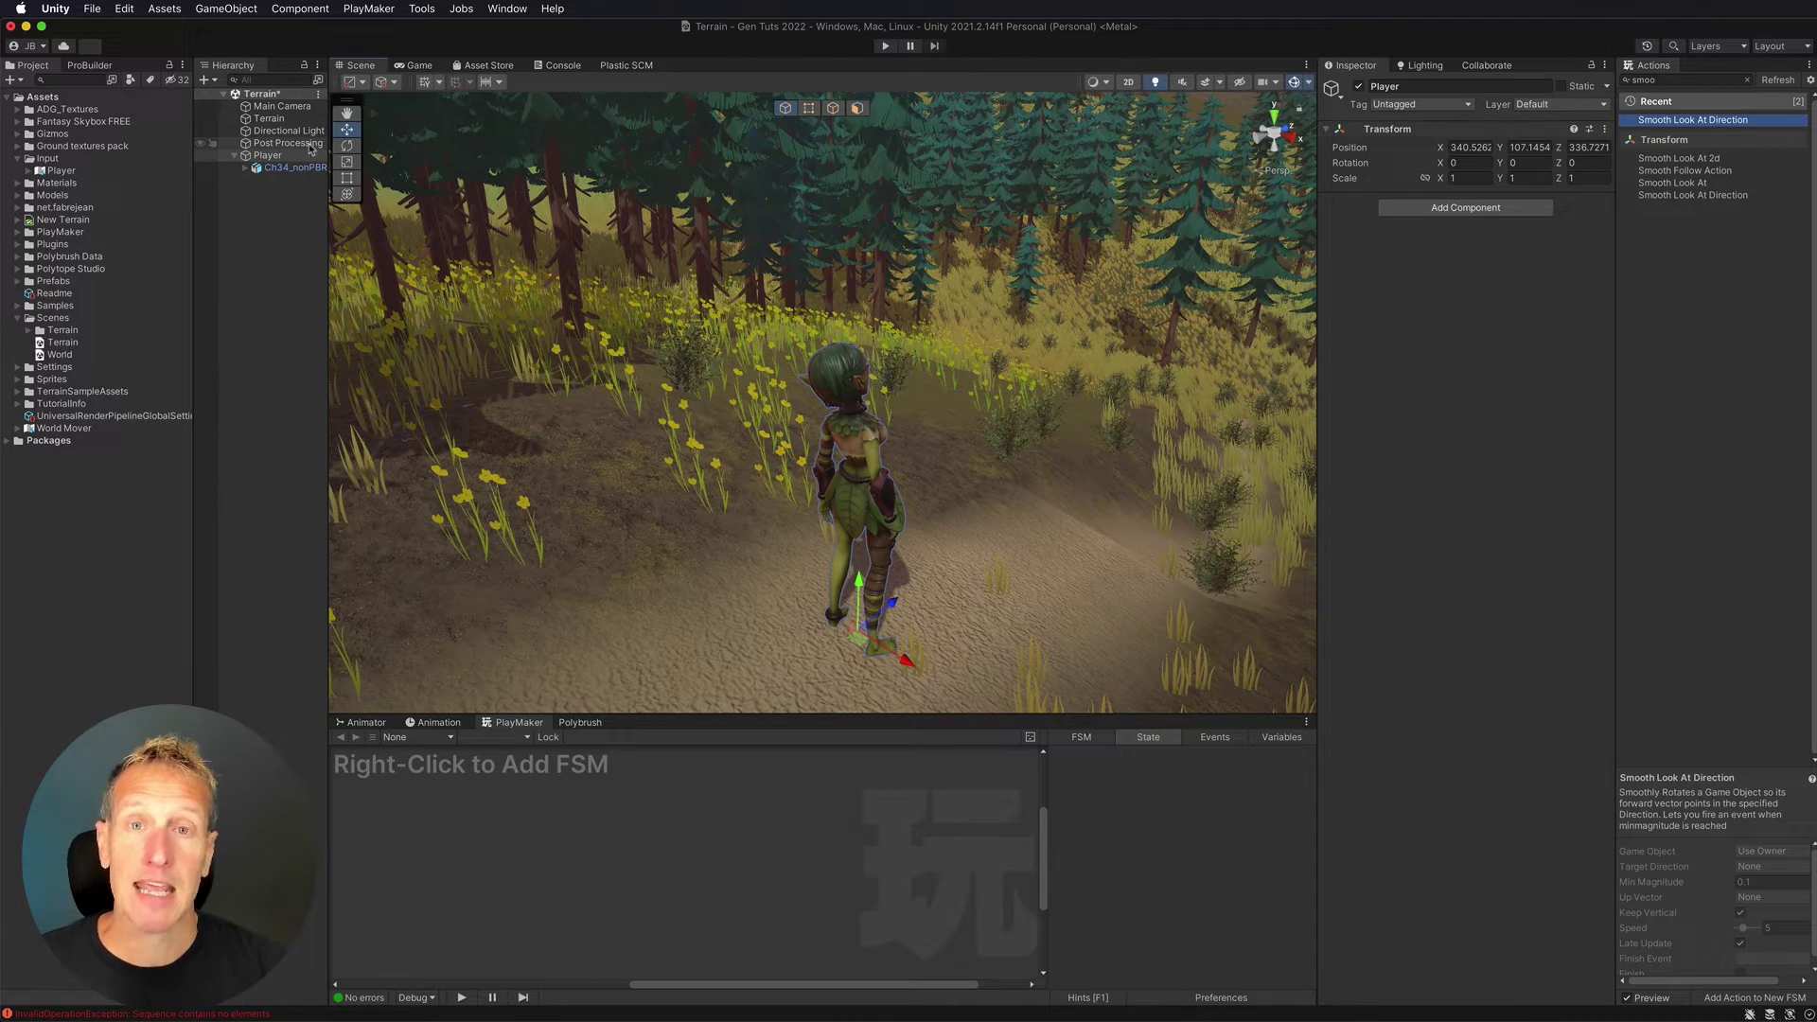
- Add a Character Controller component to Player and set Height 1.7, Radius 0.2, Center Y 0.89
left_click(1451, 209)
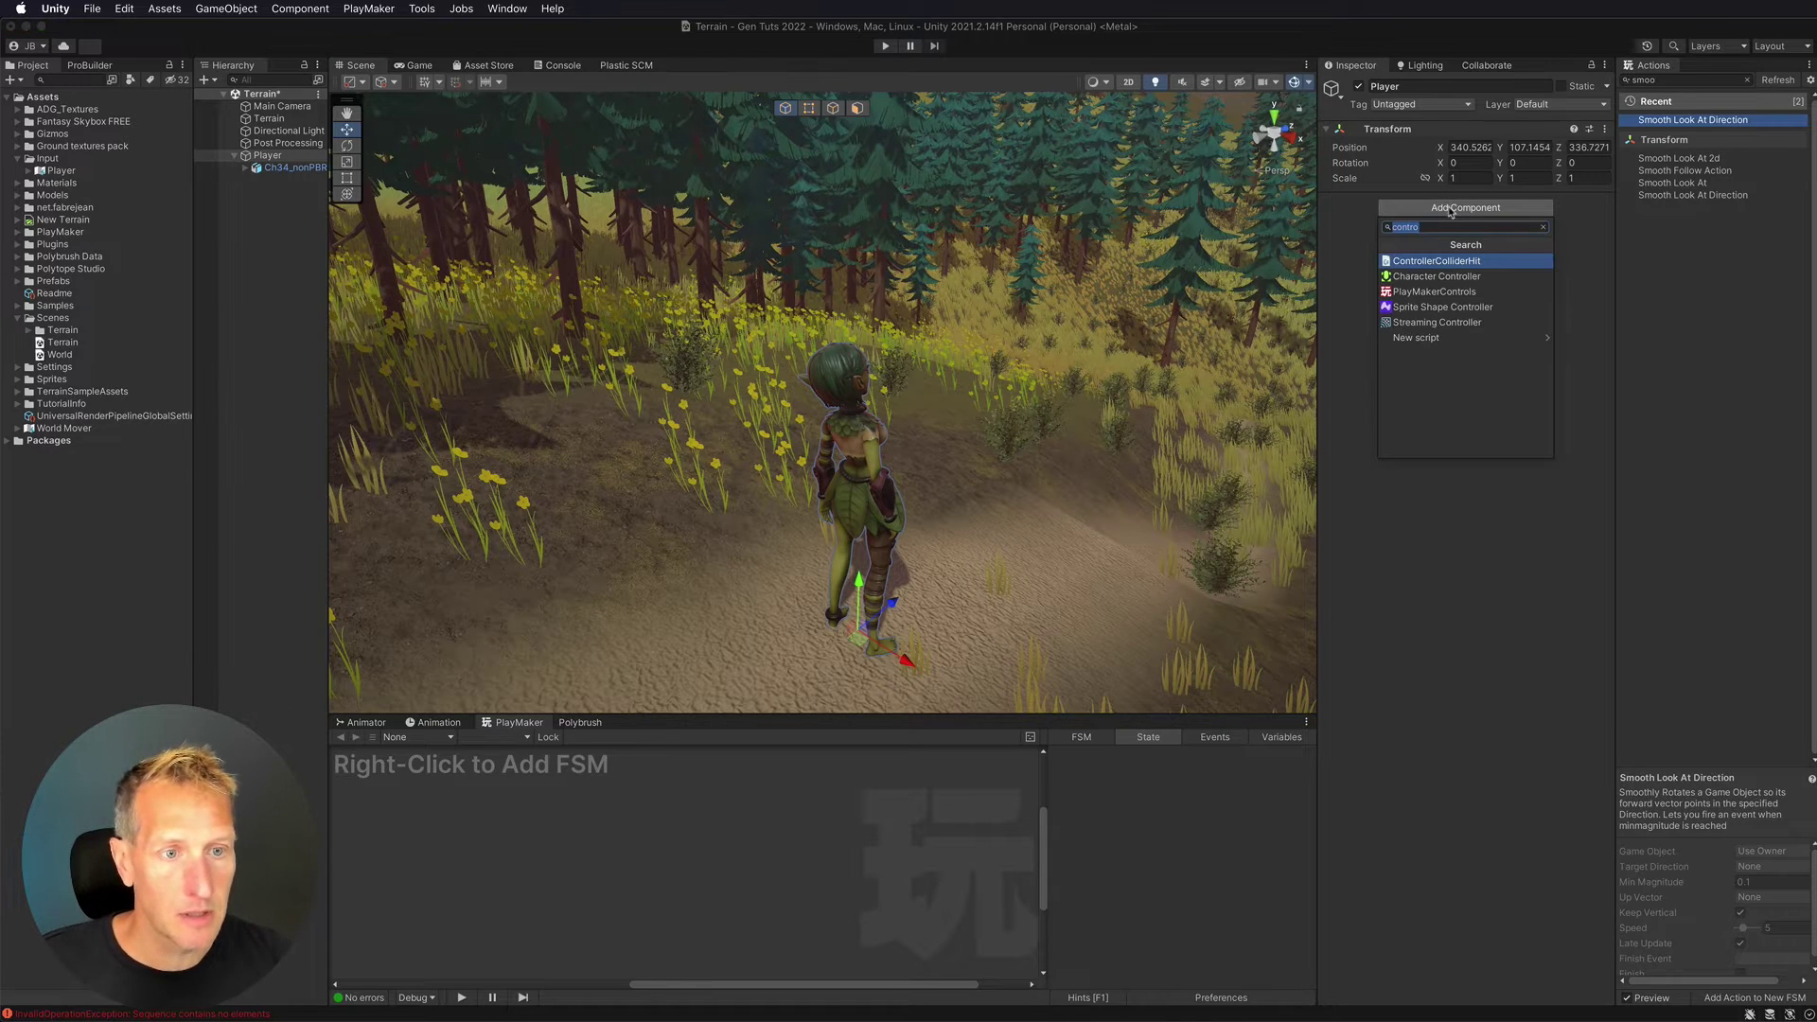
left_click(1436, 276)
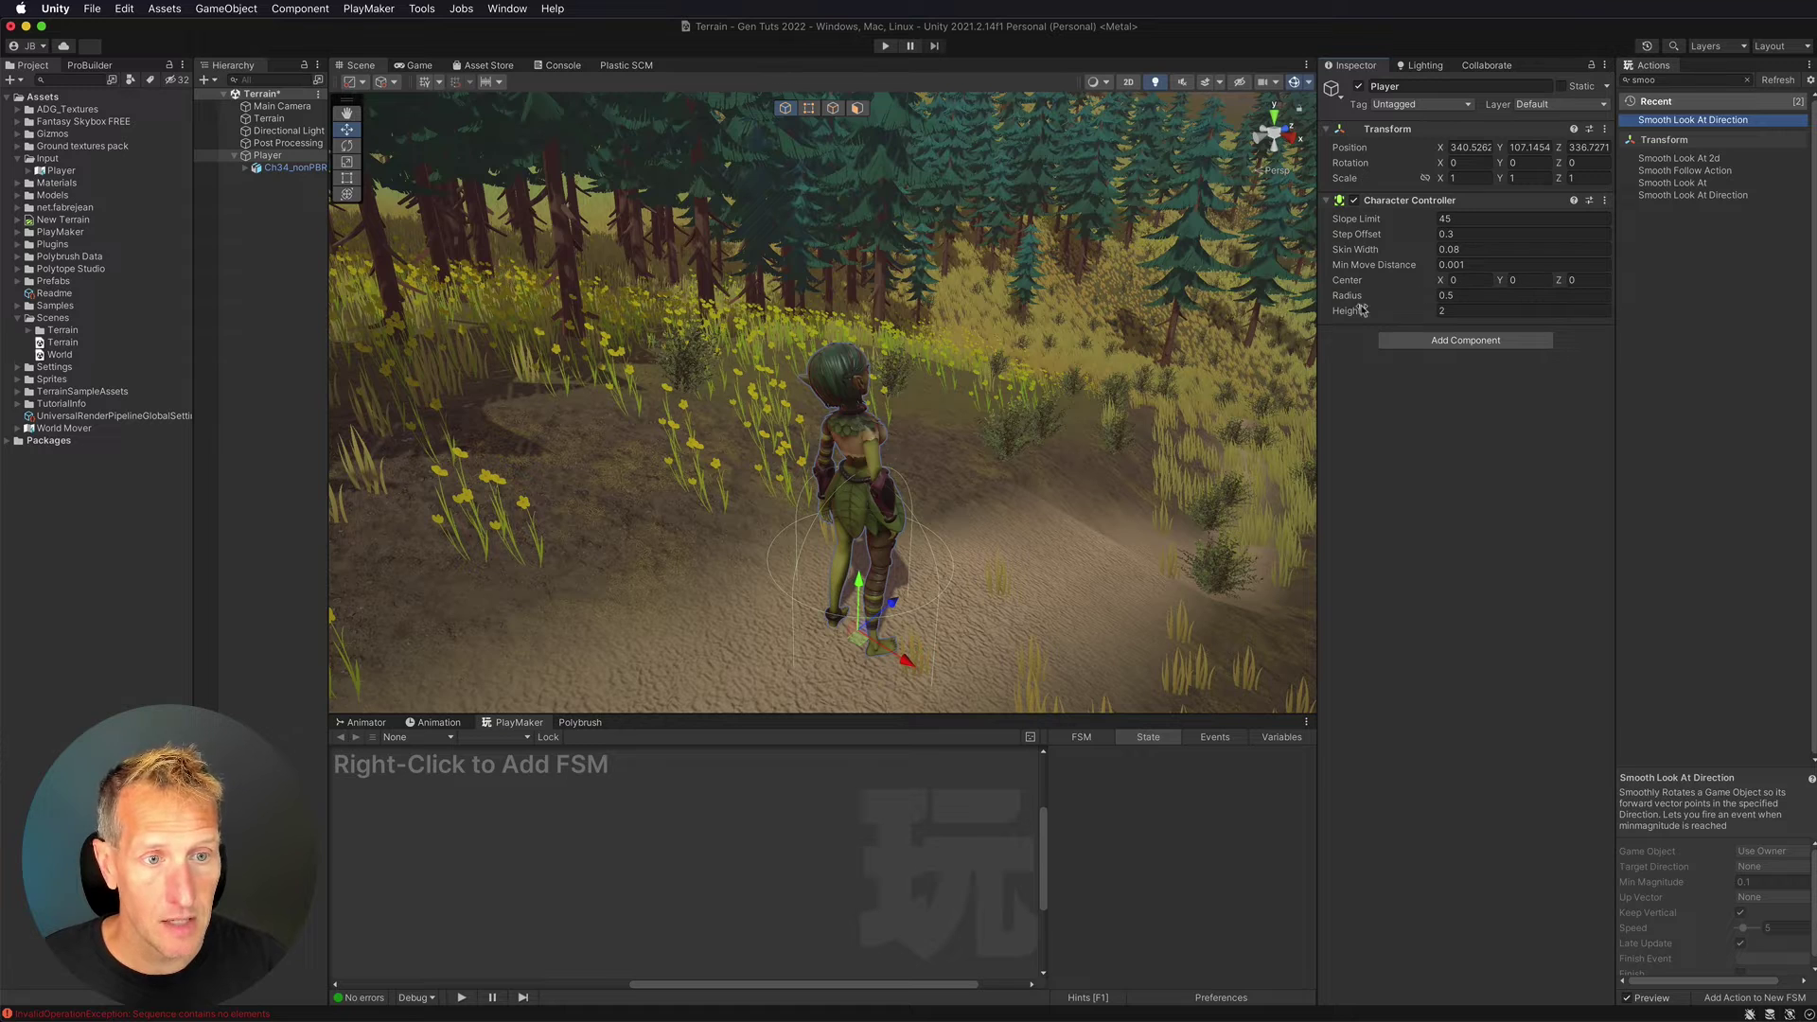
left_click(1448, 310)
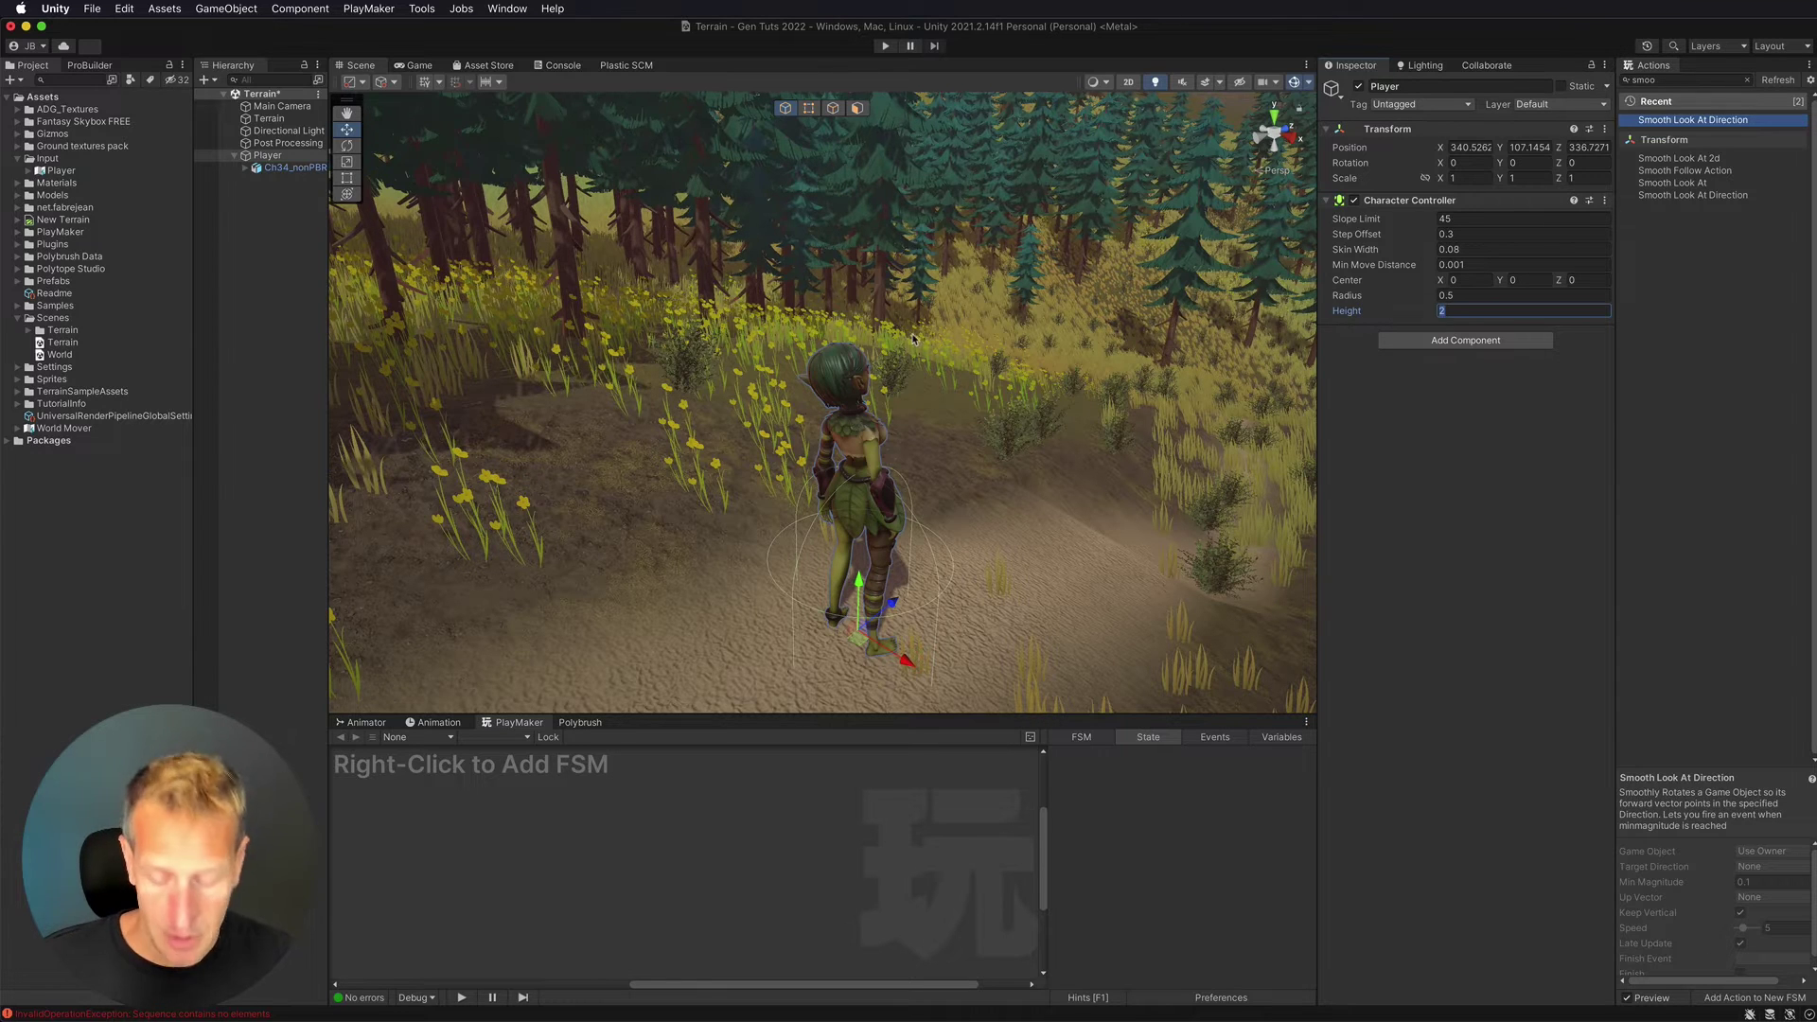
type("1.7")
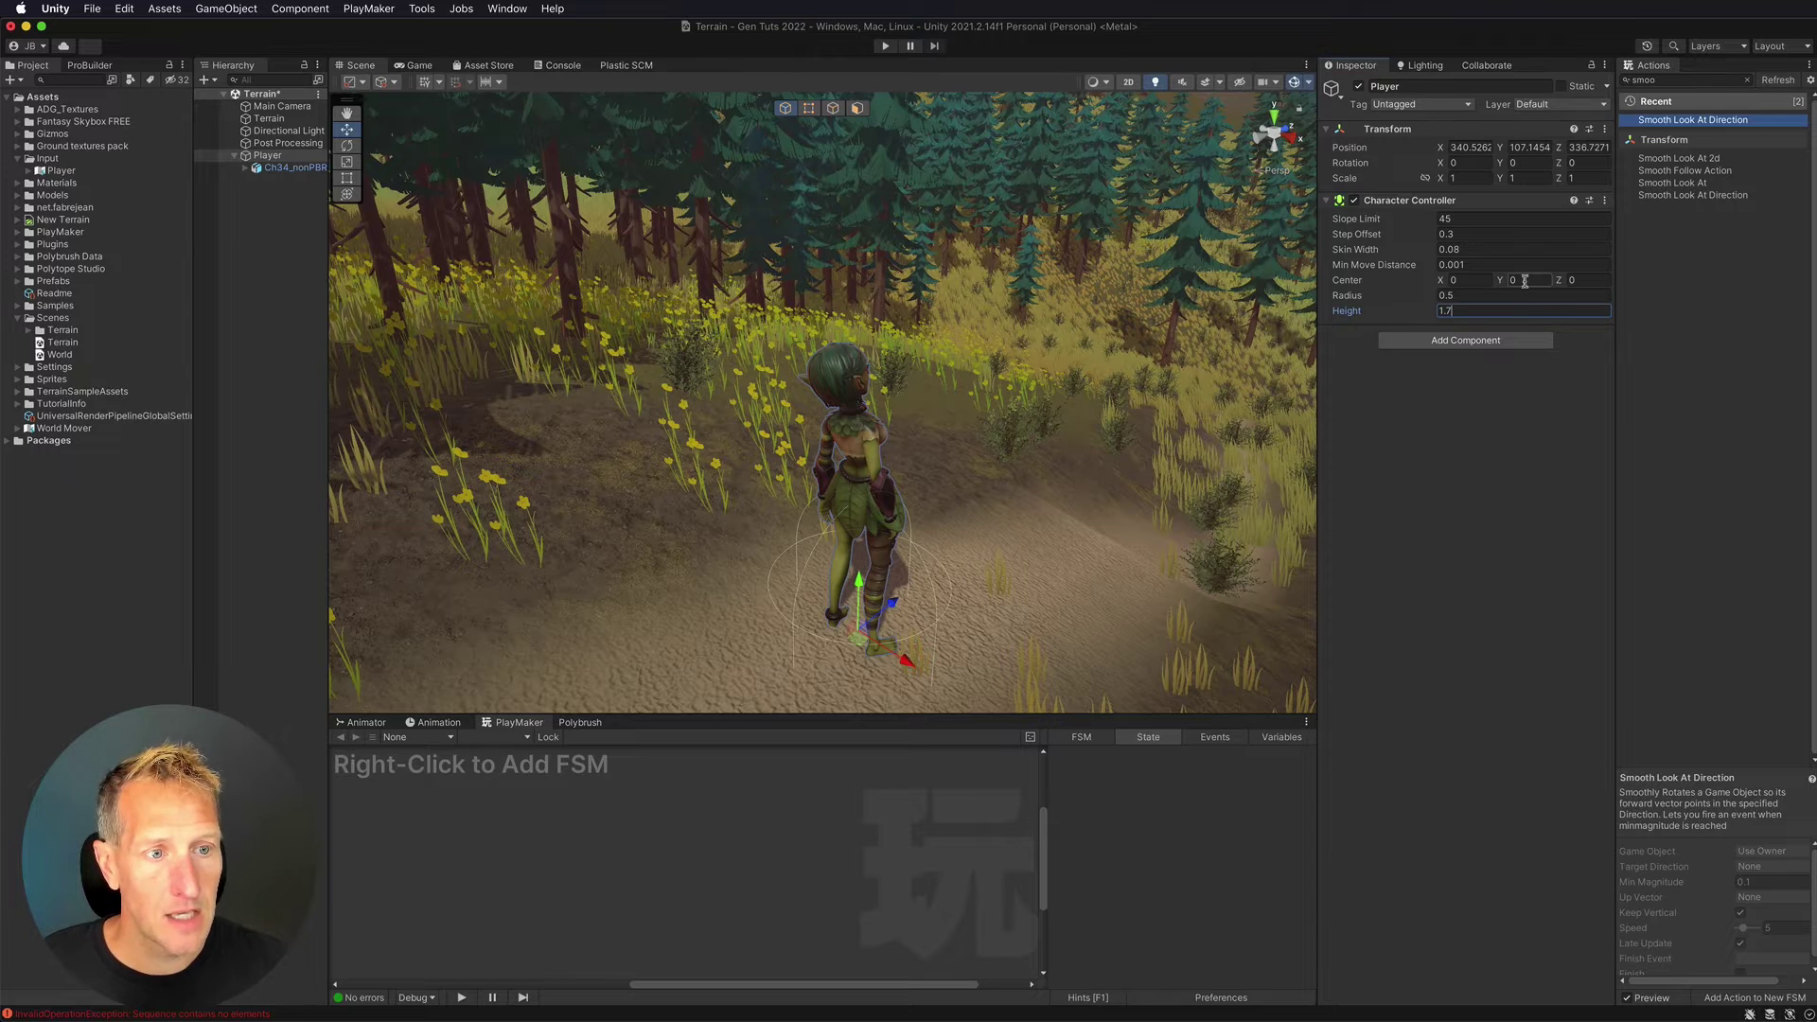
left_click(1485, 295)
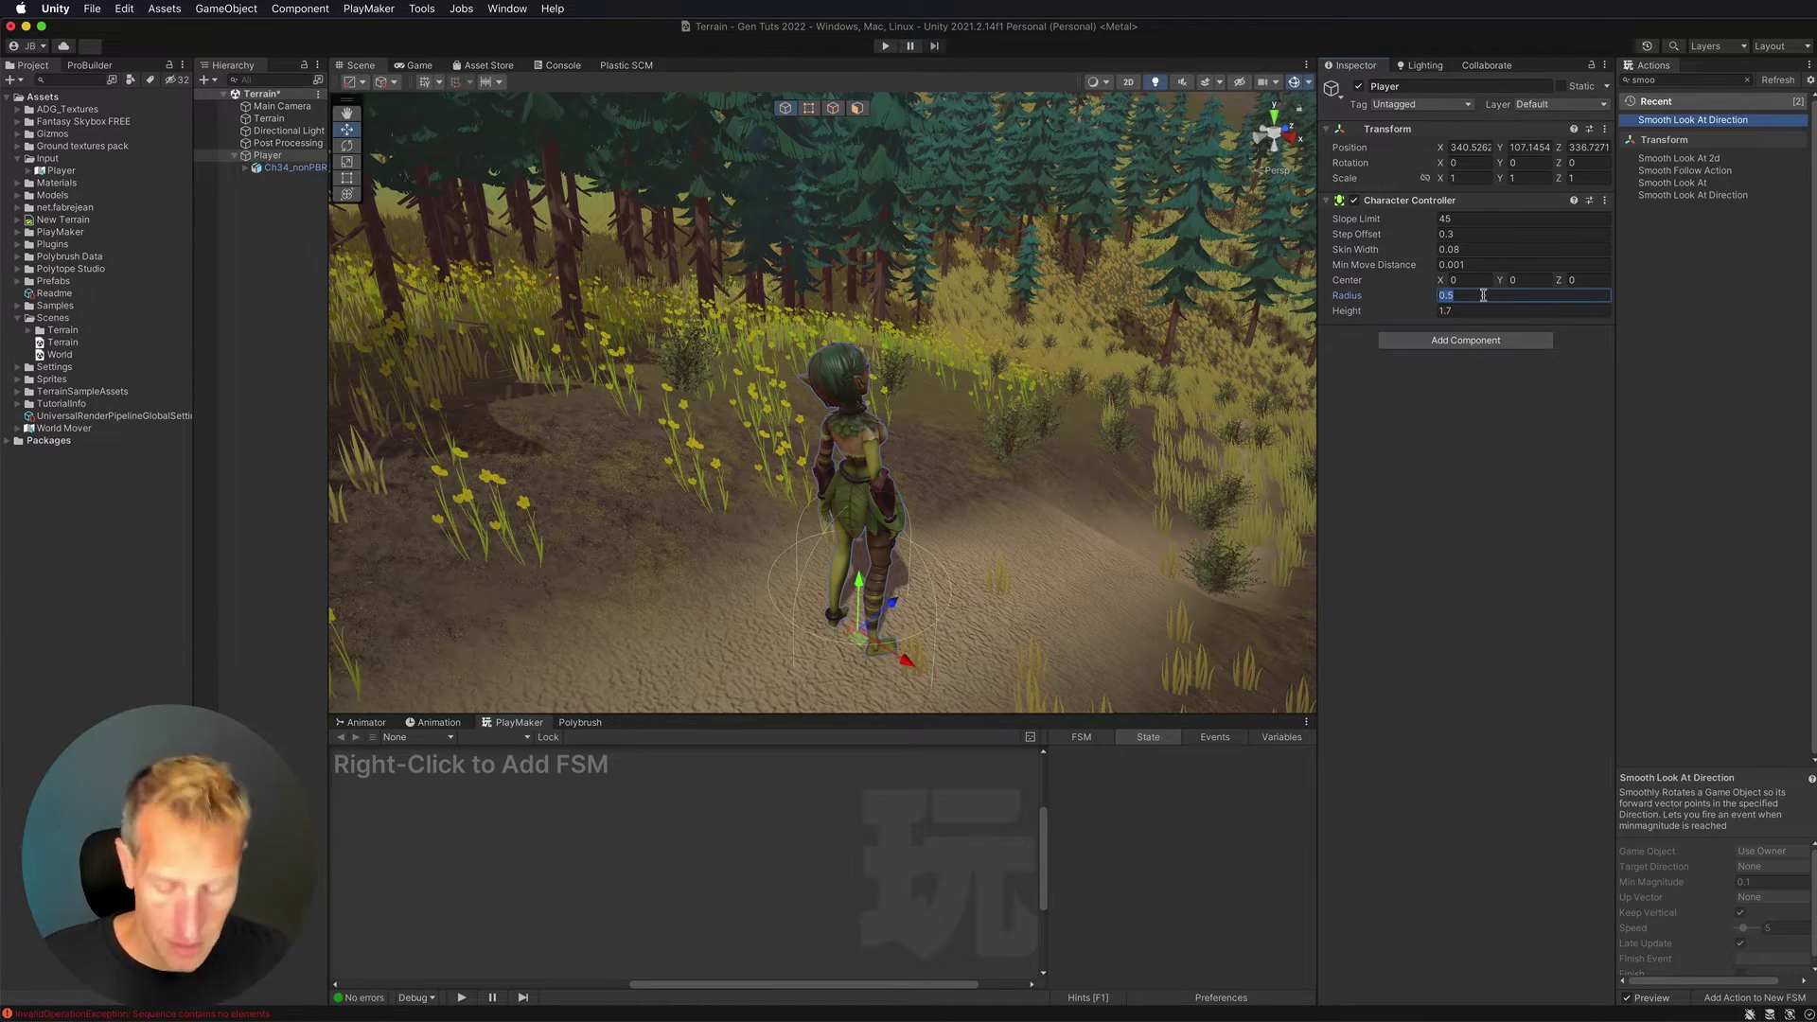
type("0.2")
key("Tab")
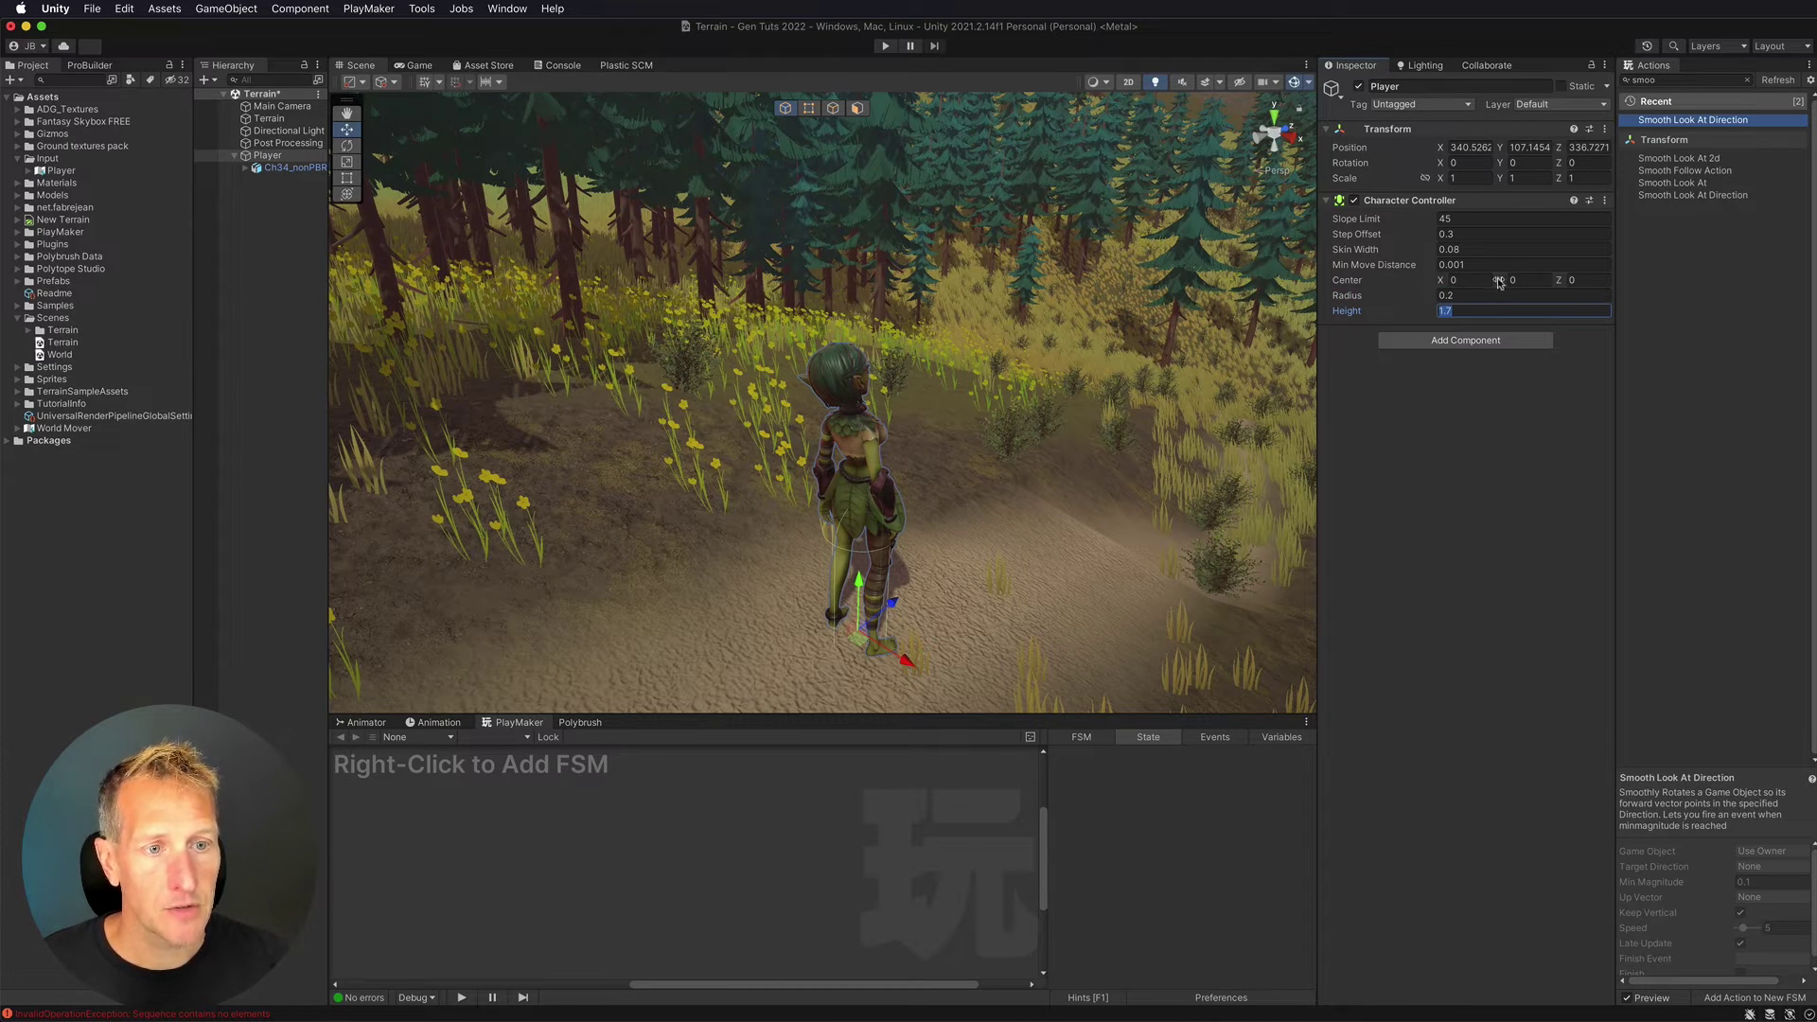
left_click(1518, 280)
type("0.8")
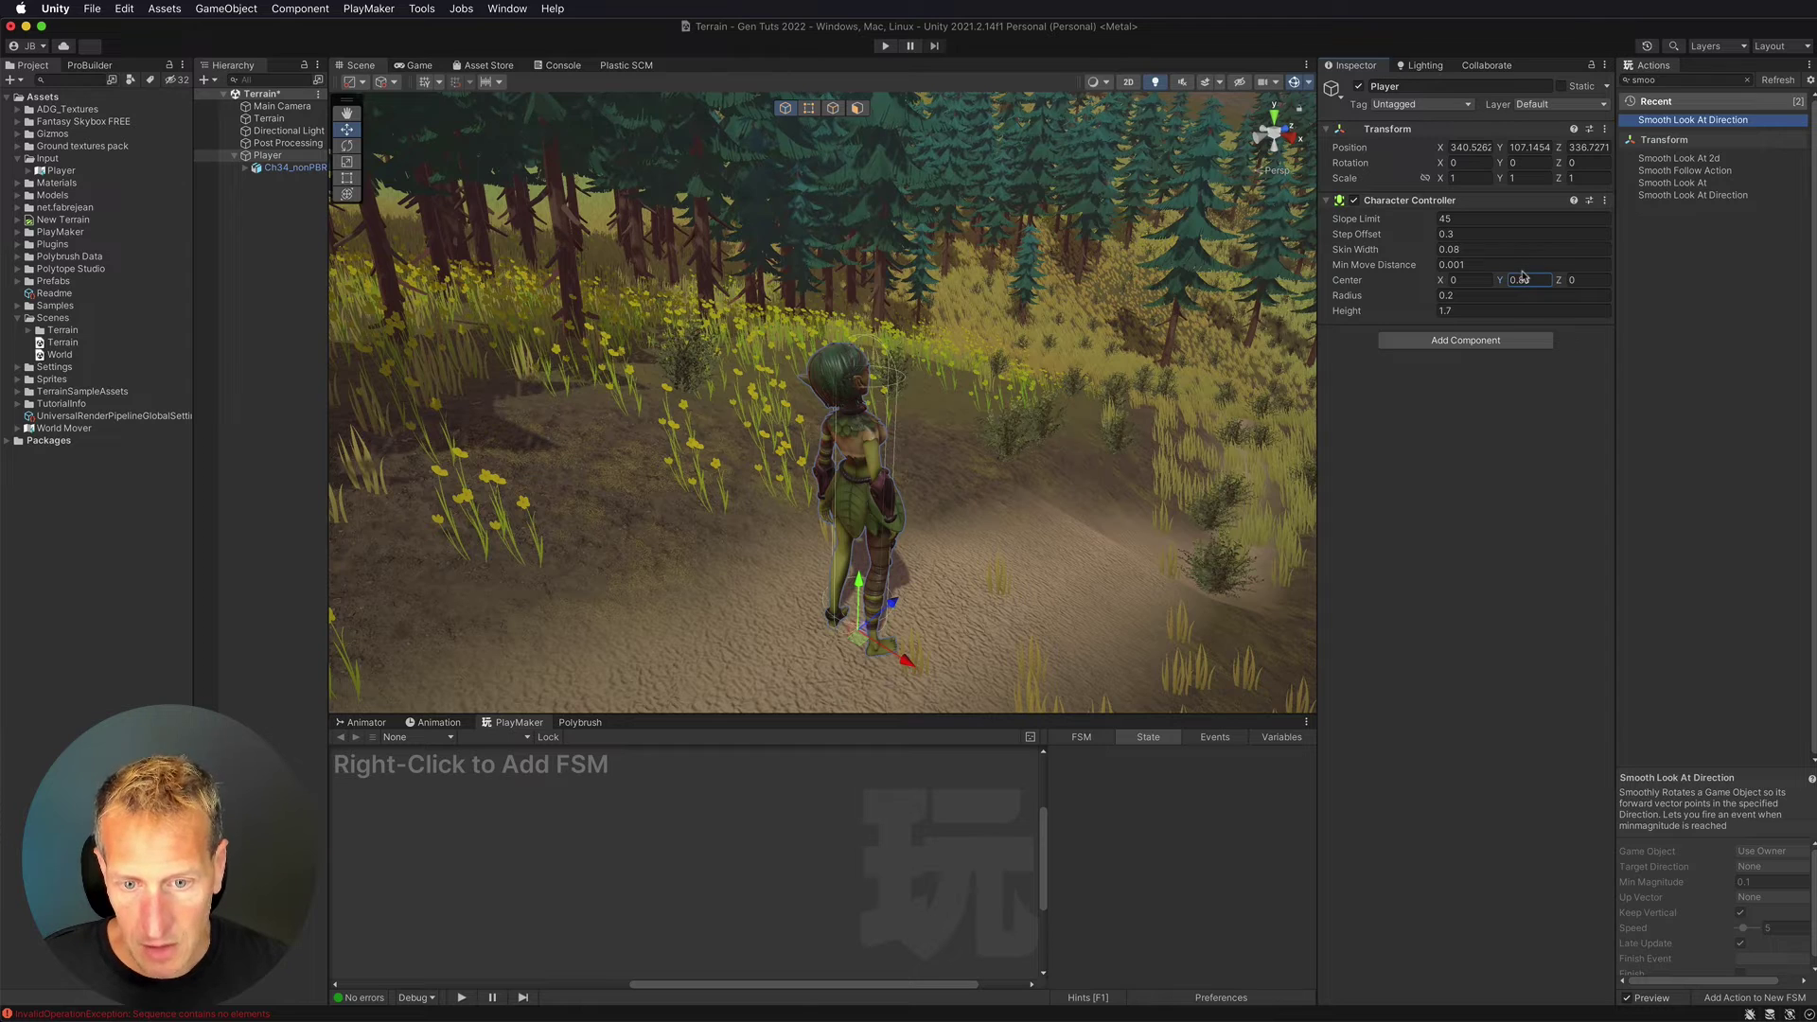
type("9")
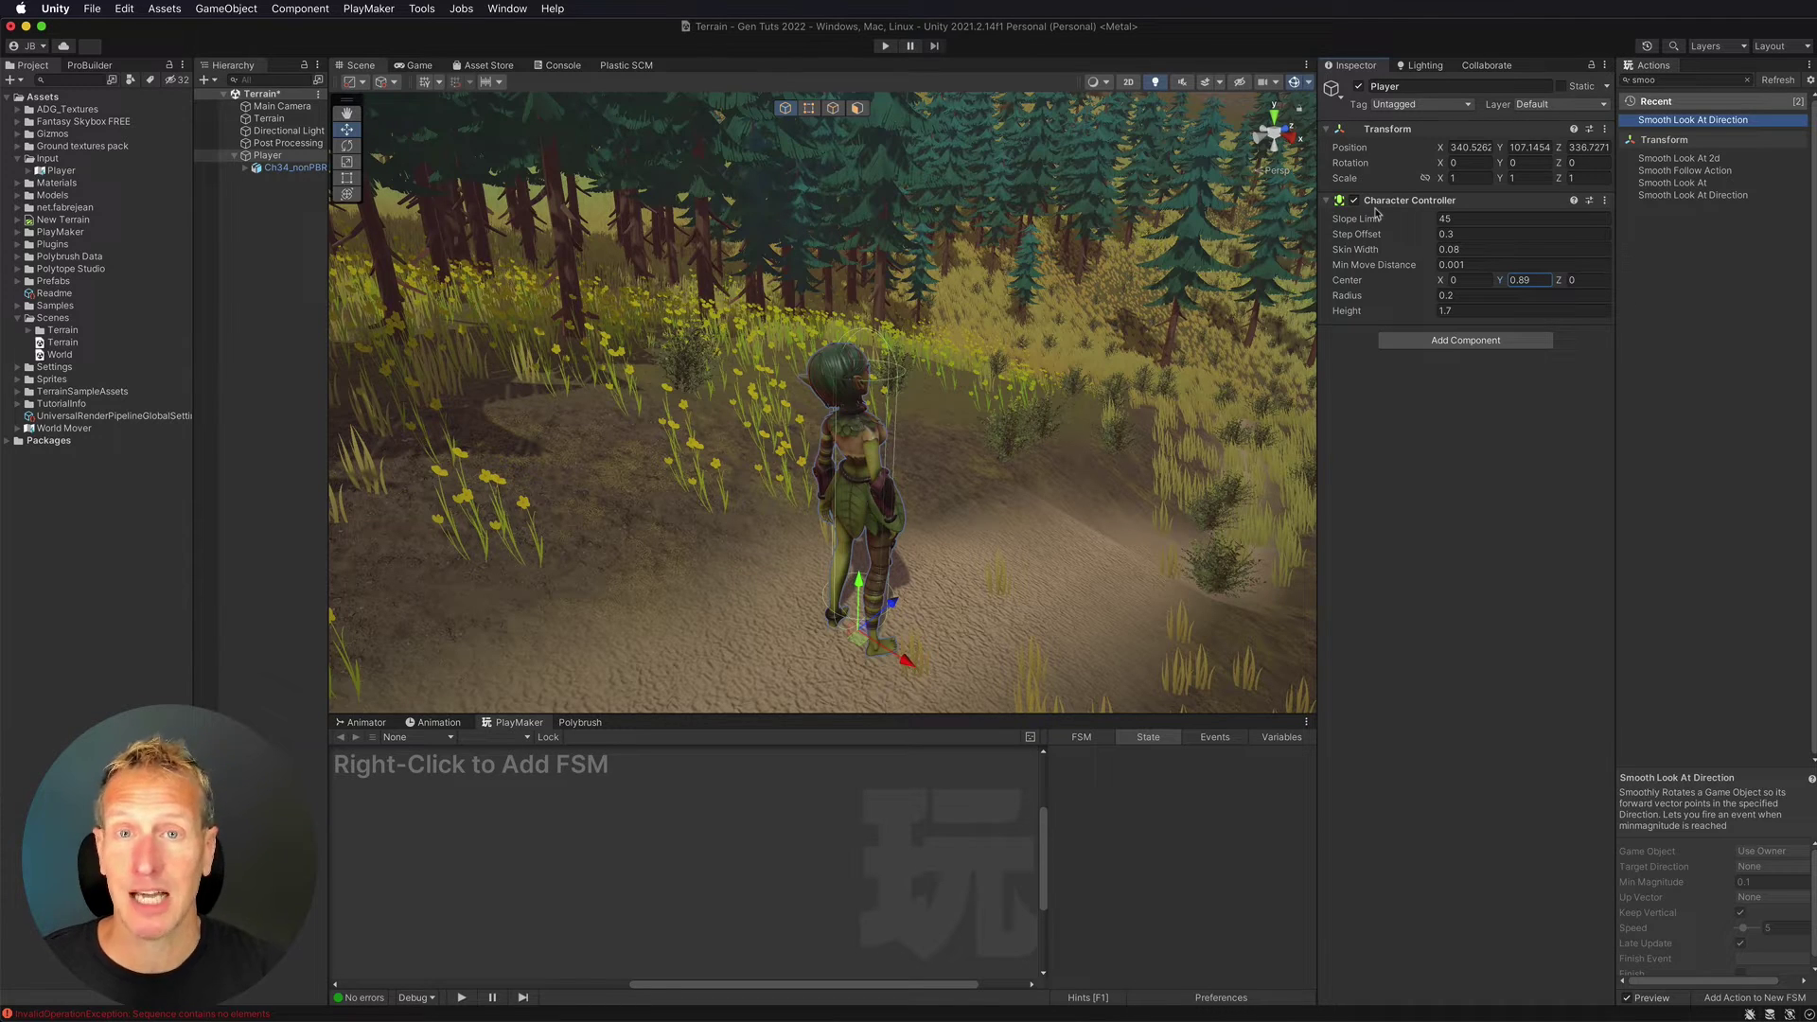
left_click(281, 192)
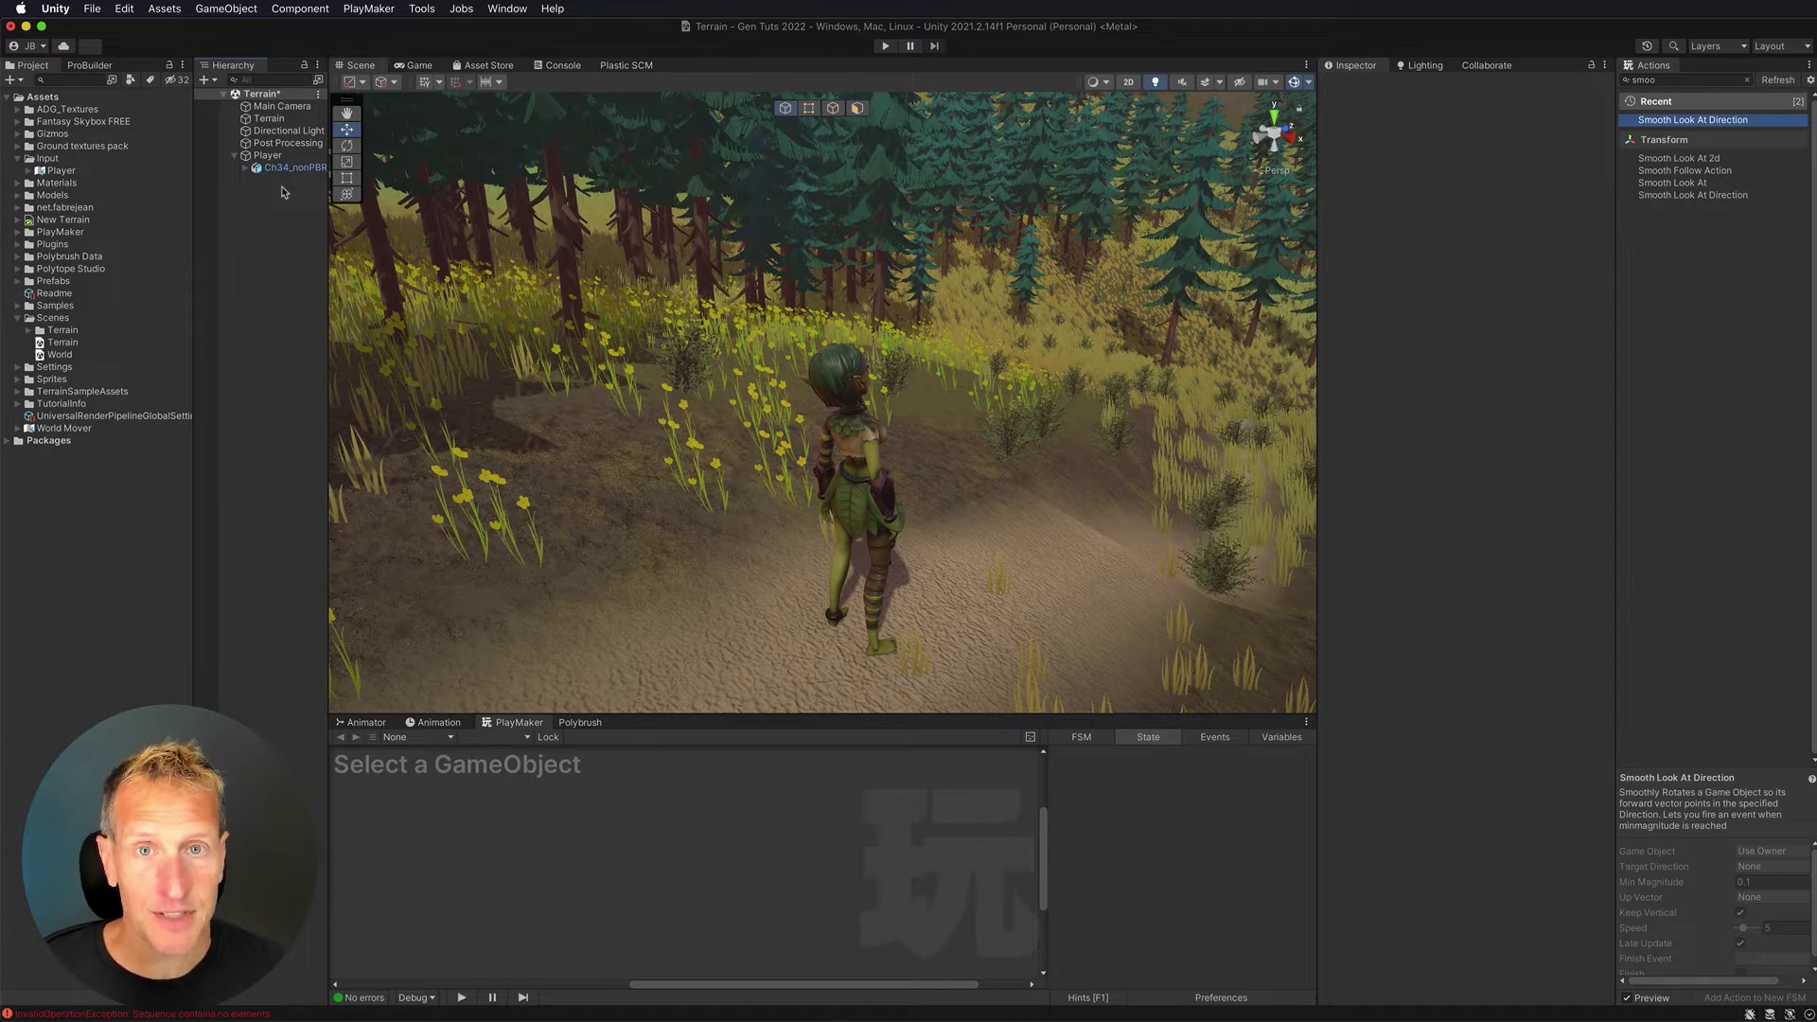
left_click(281, 106)
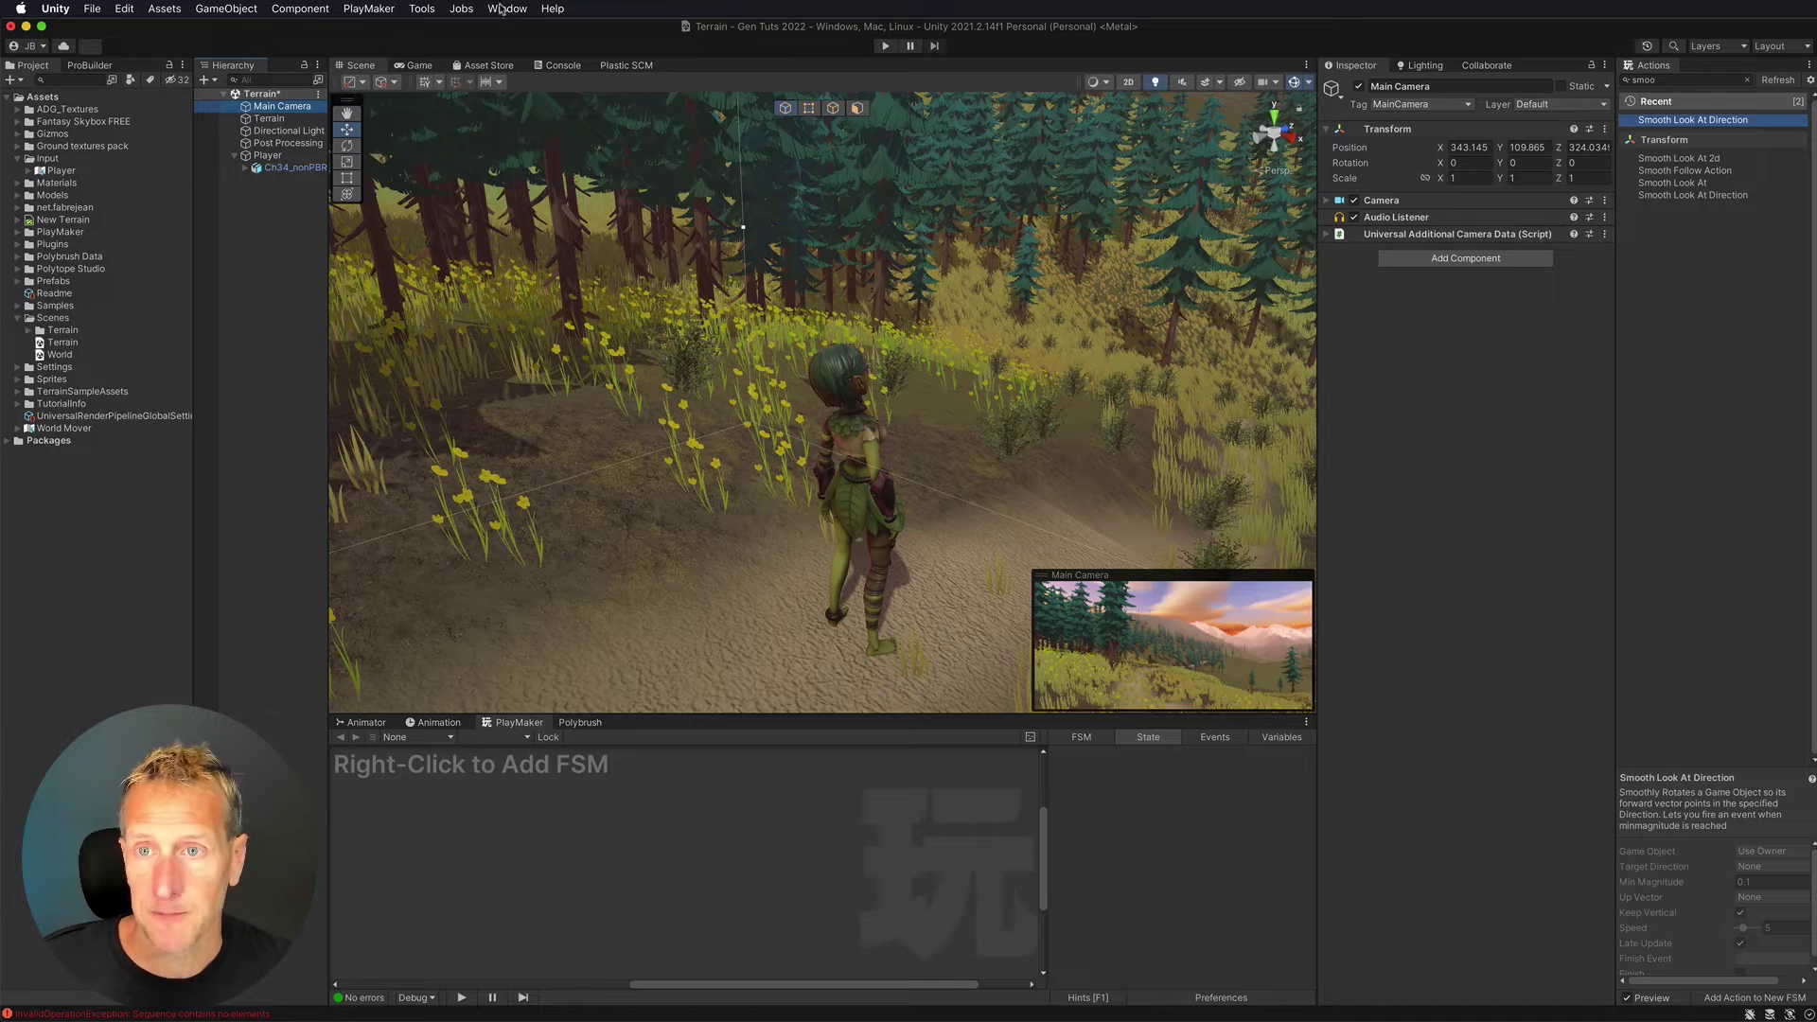
left_click(508, 10)
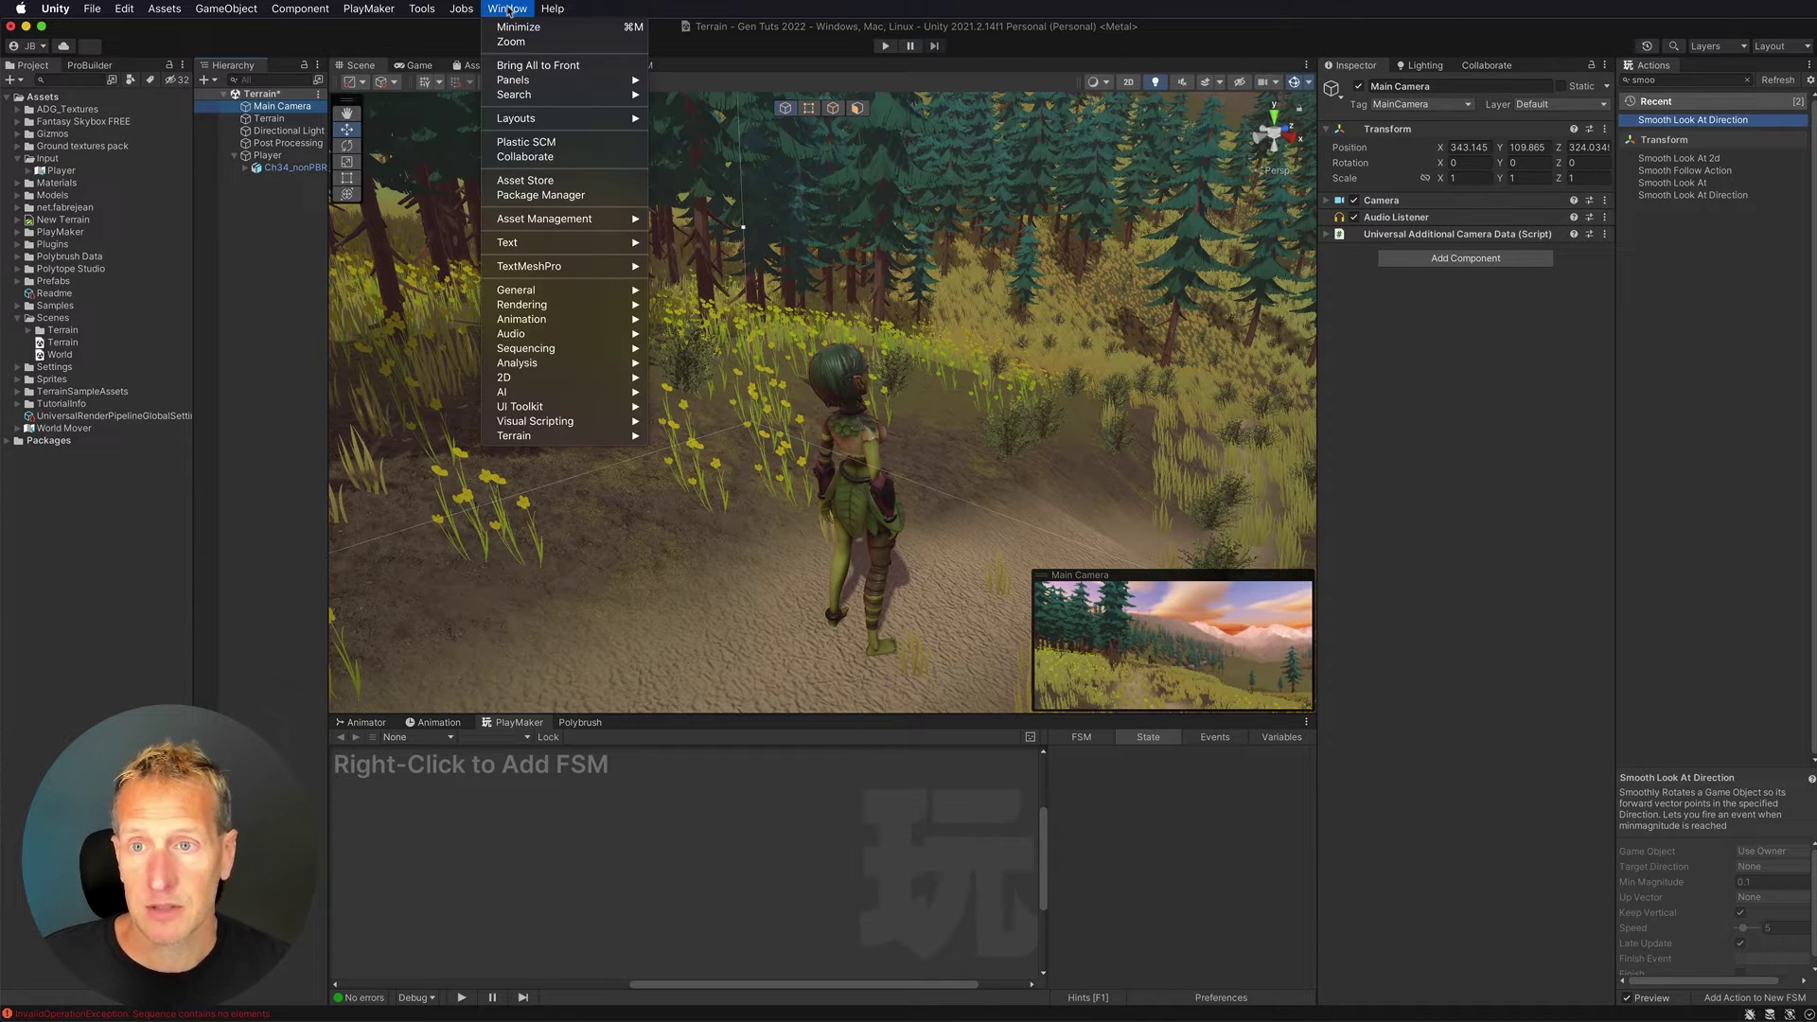
left_click(531, 197)
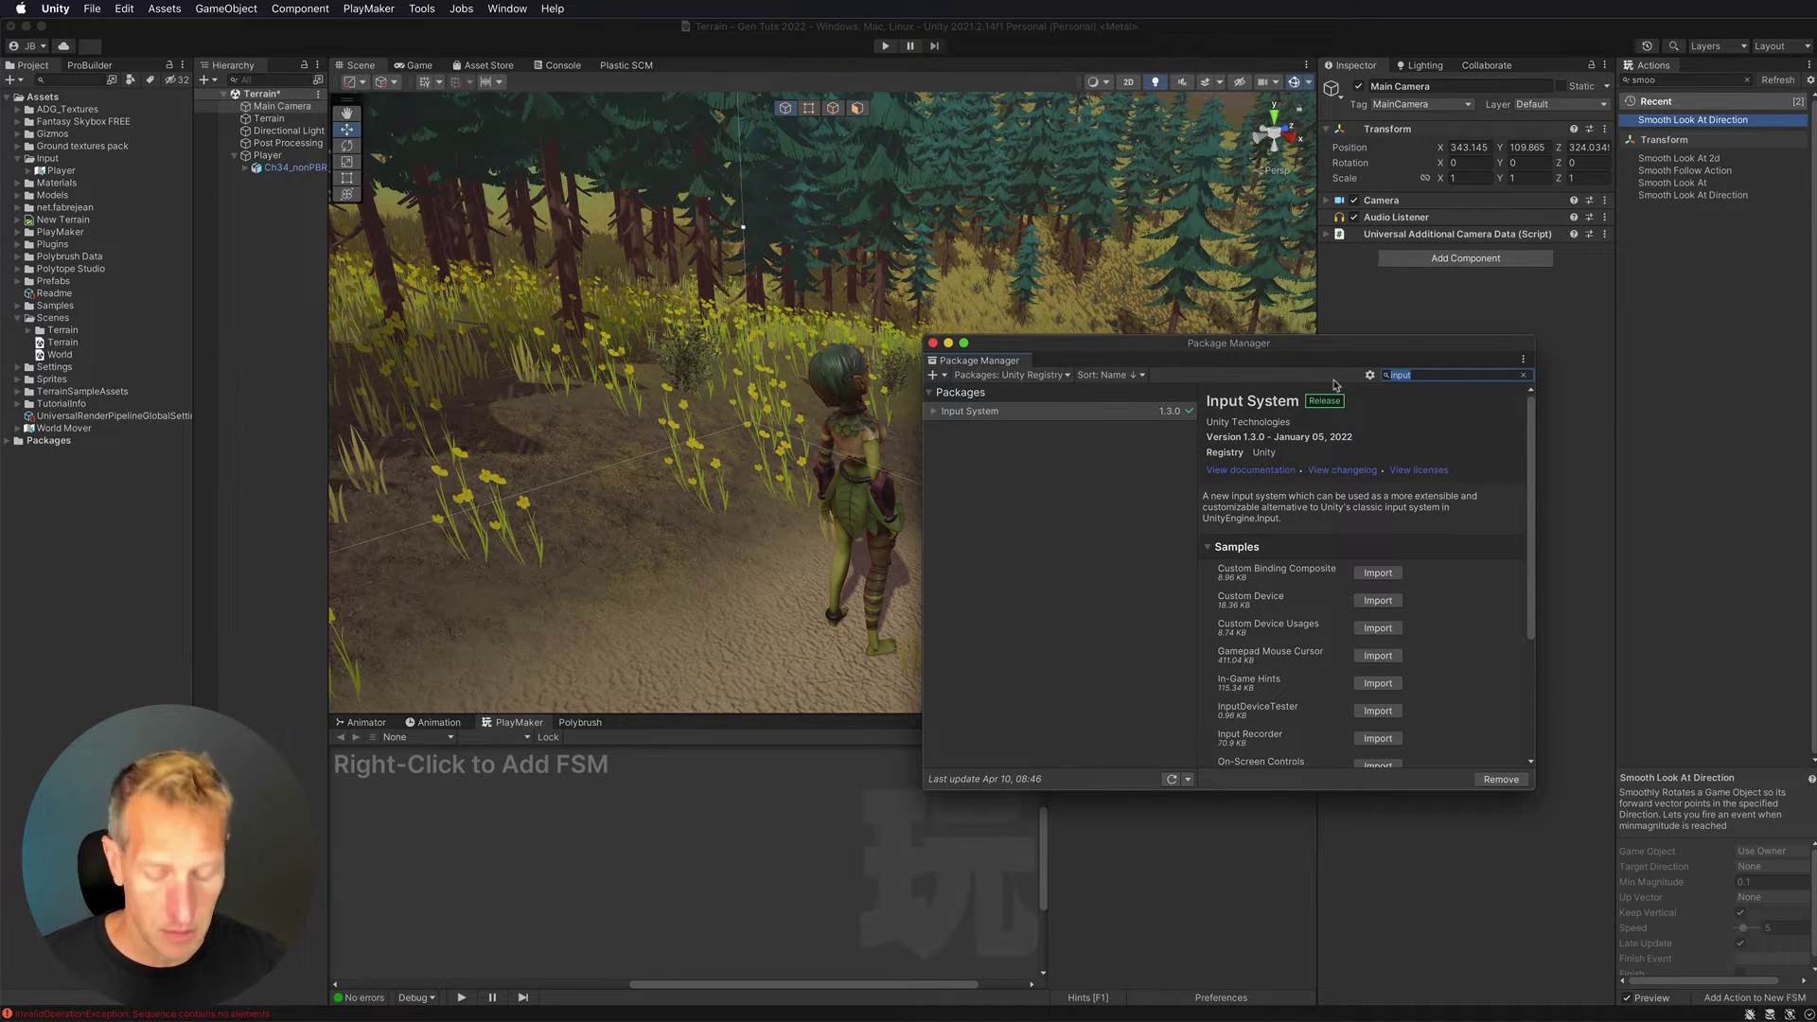
type("cine")
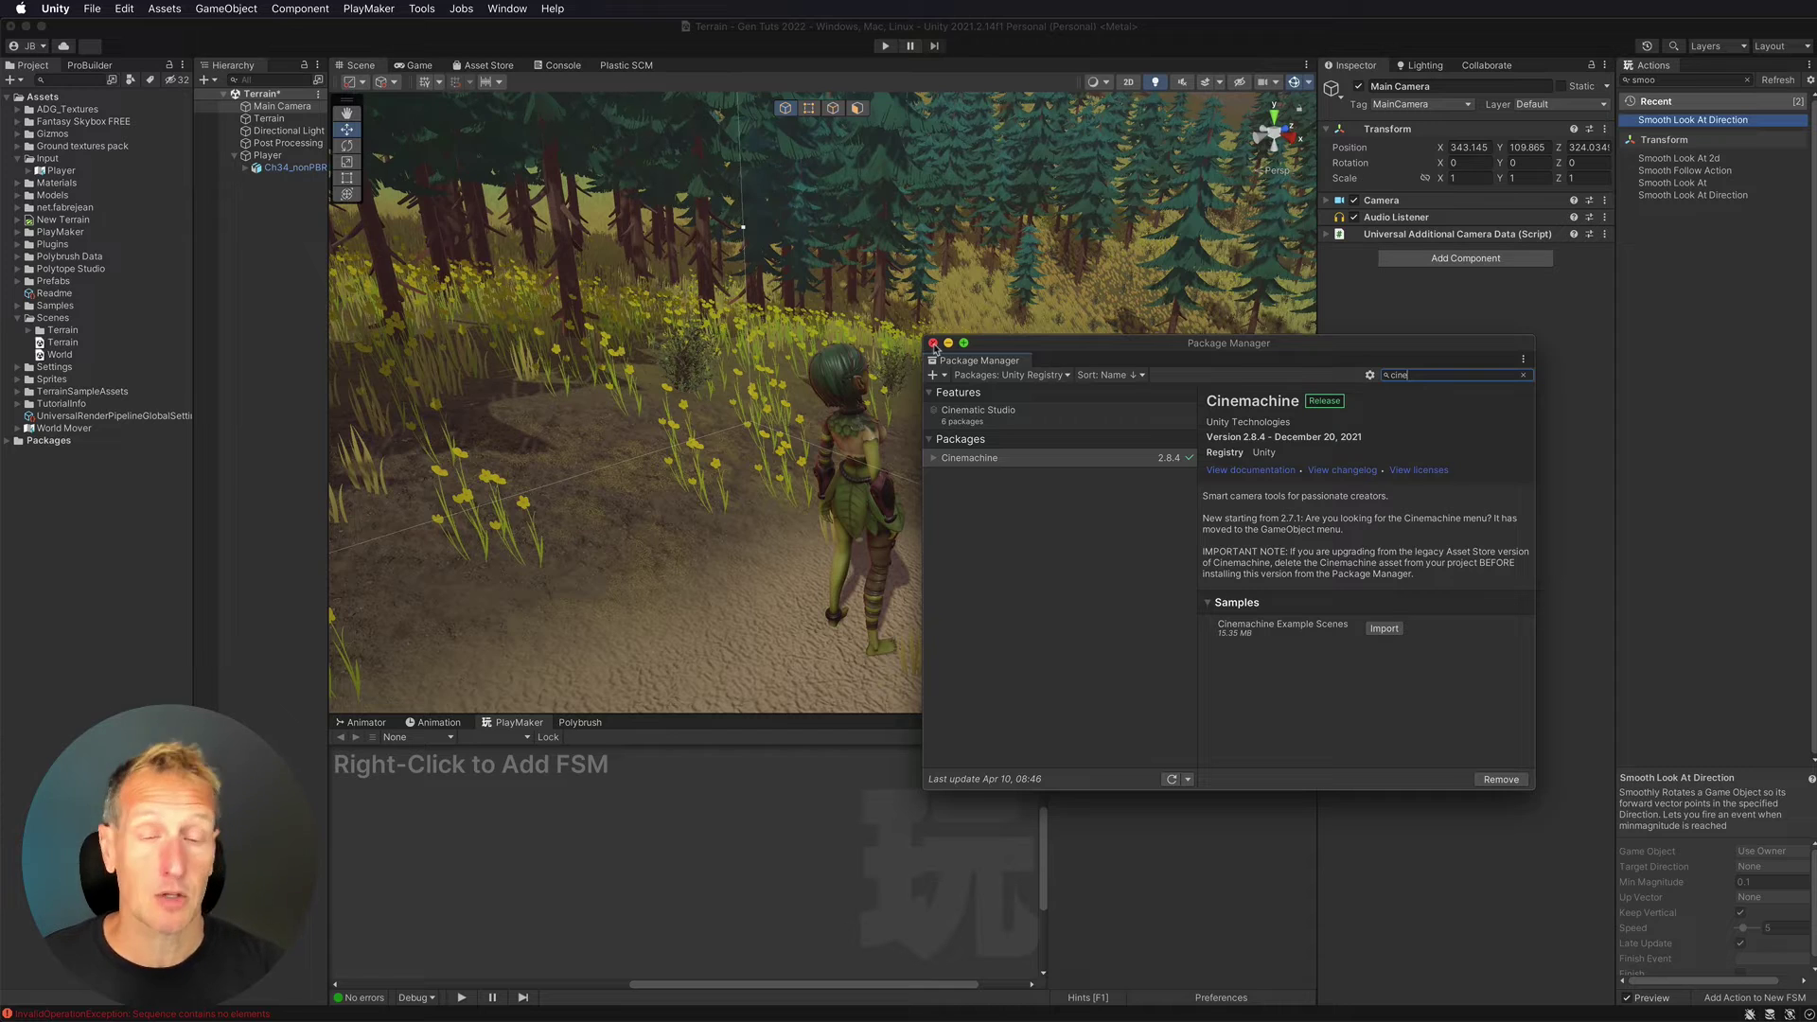
left_click(932, 344)
left_click(263, 203)
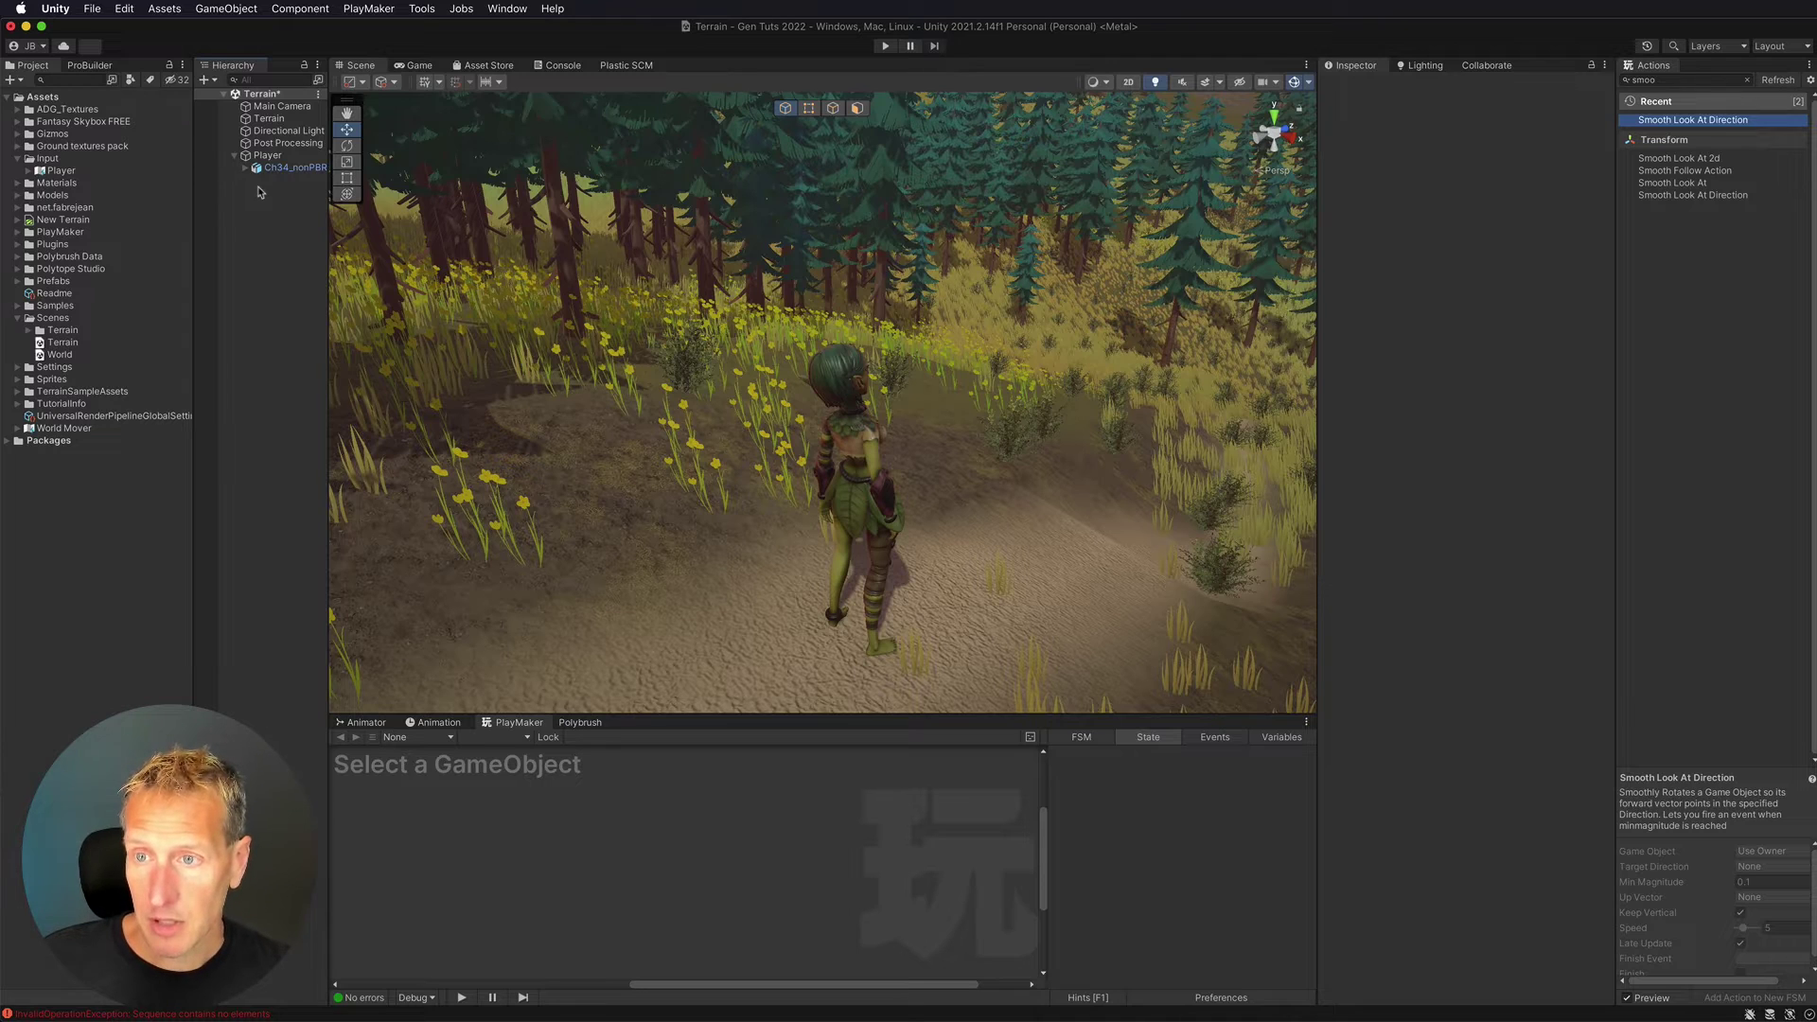
- Create a CM FreeLook1 camera and add a Cinemachine Input Provider with XY Axis Player/Look
right_click(261, 192)
mouse_move(305, 541)
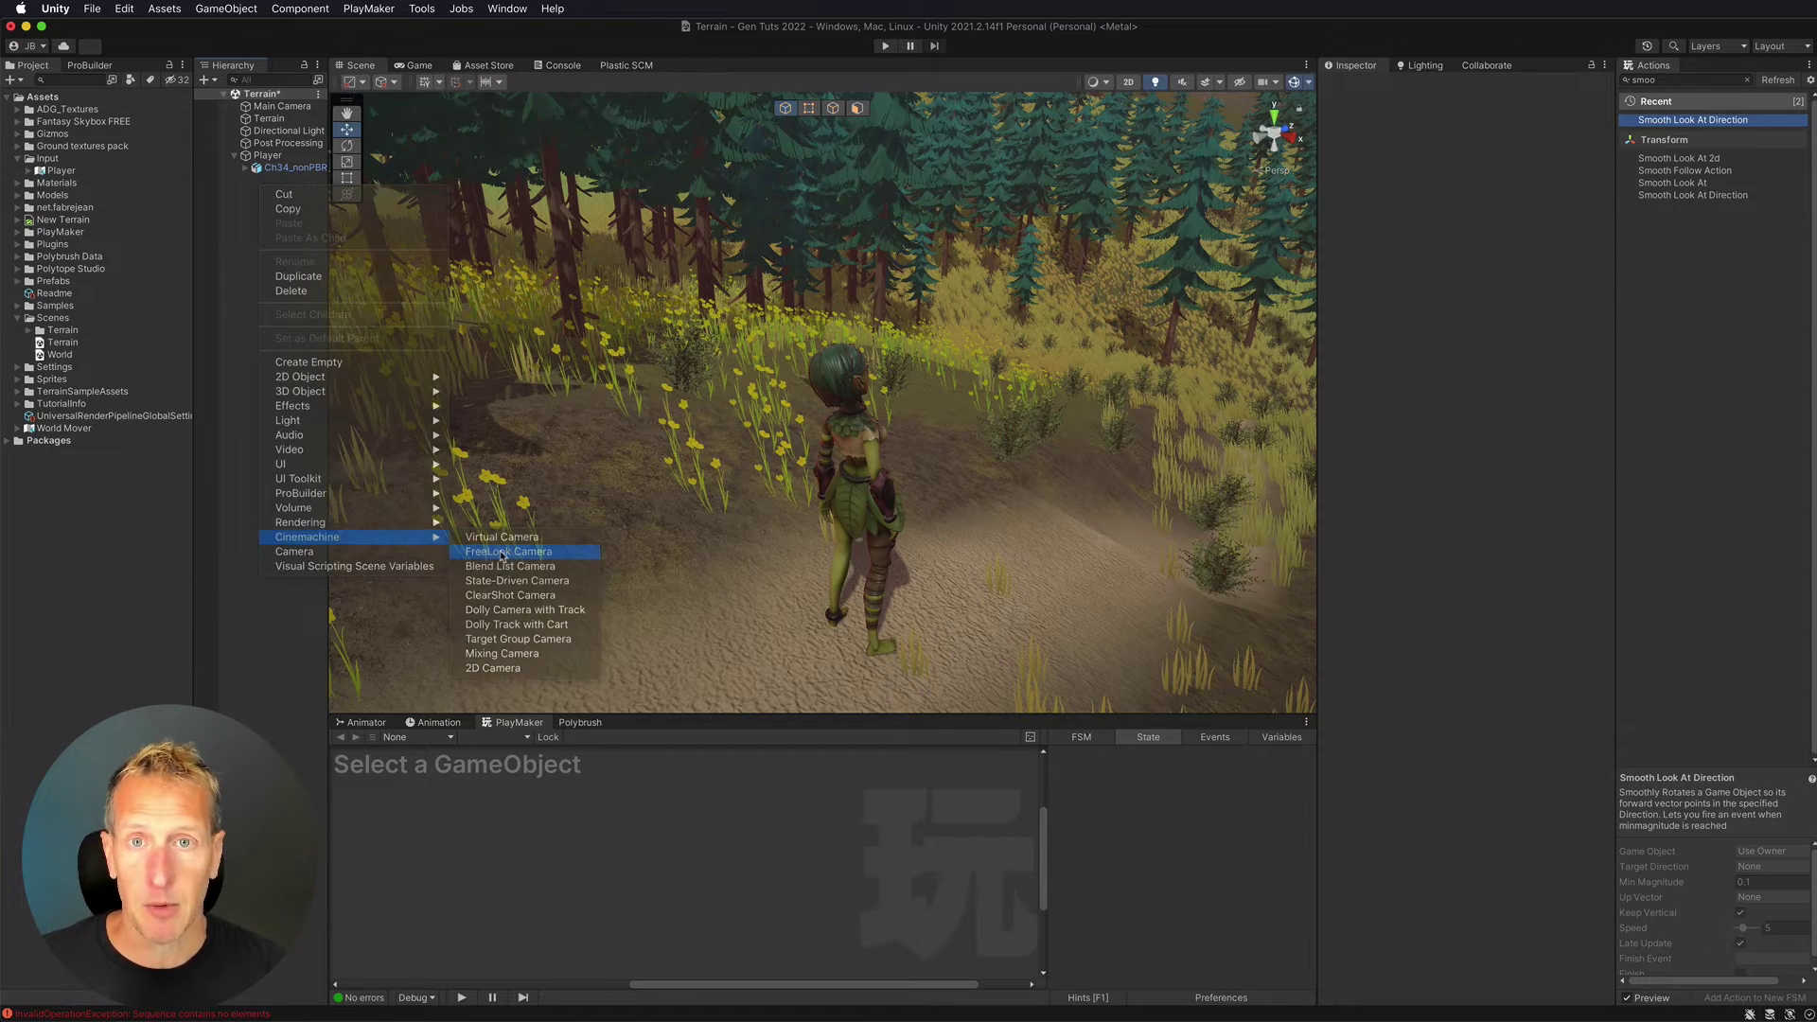
left_click(503, 552)
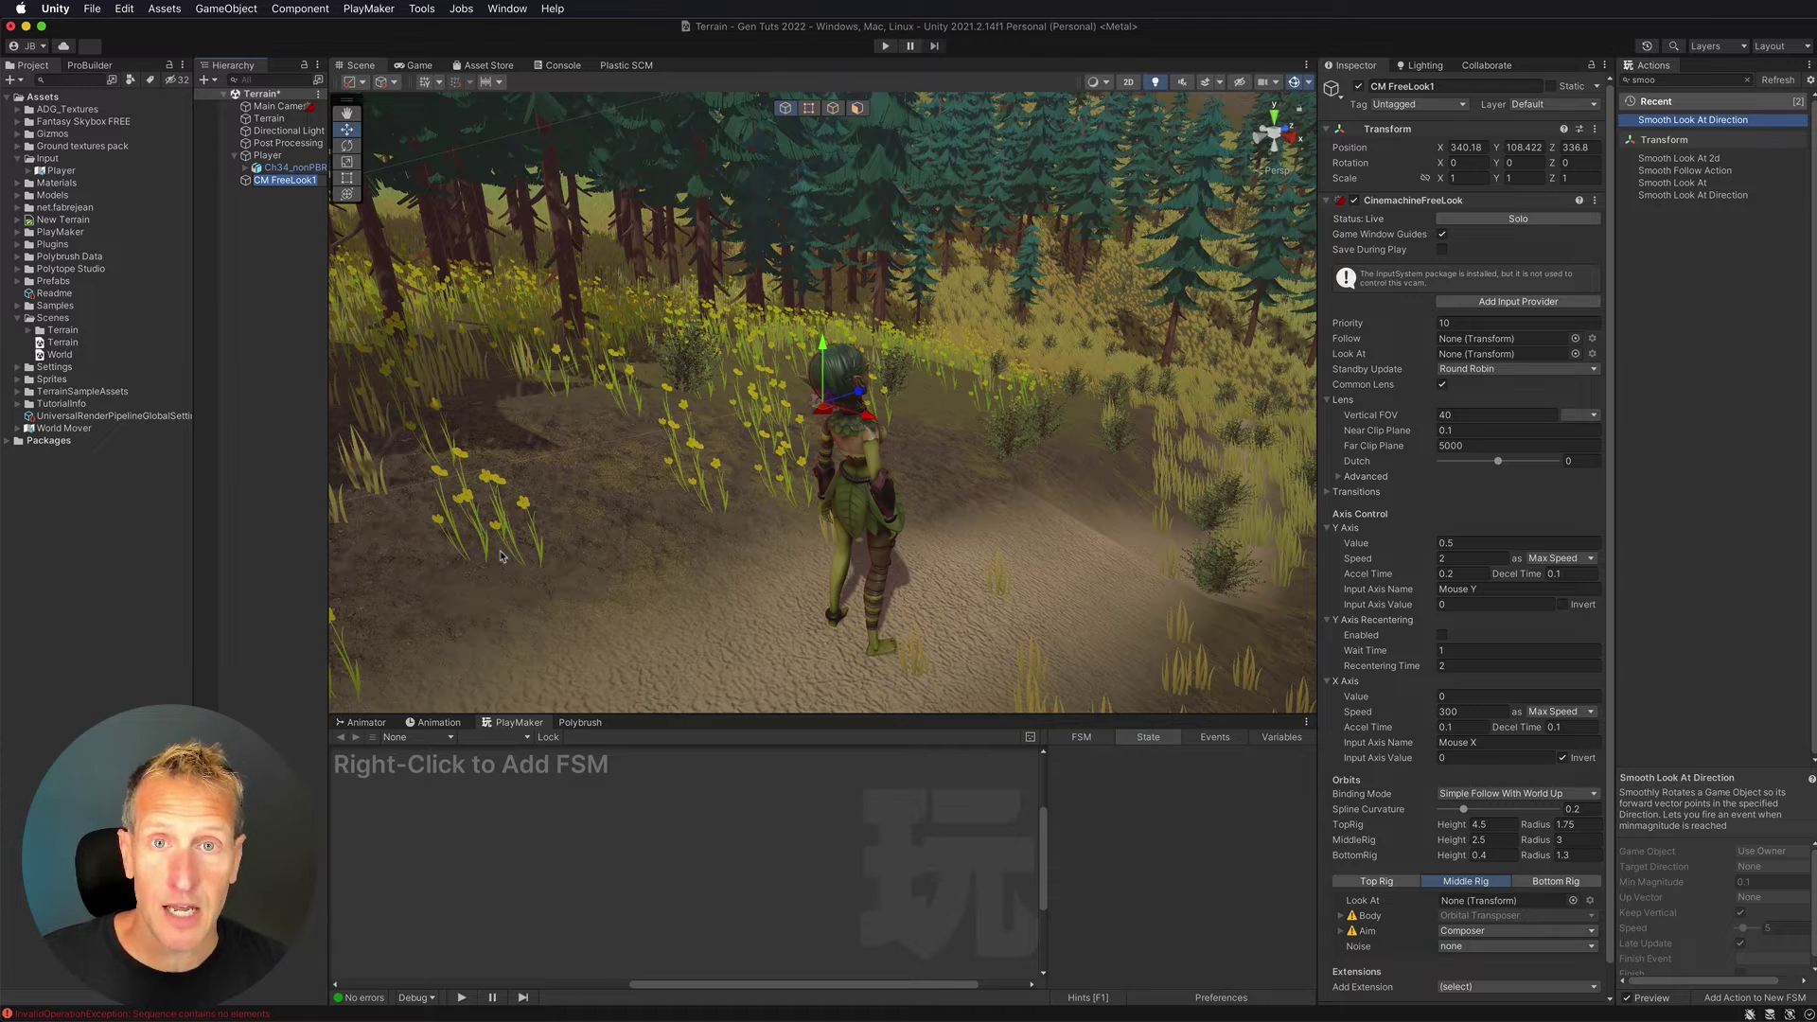
key("Return")
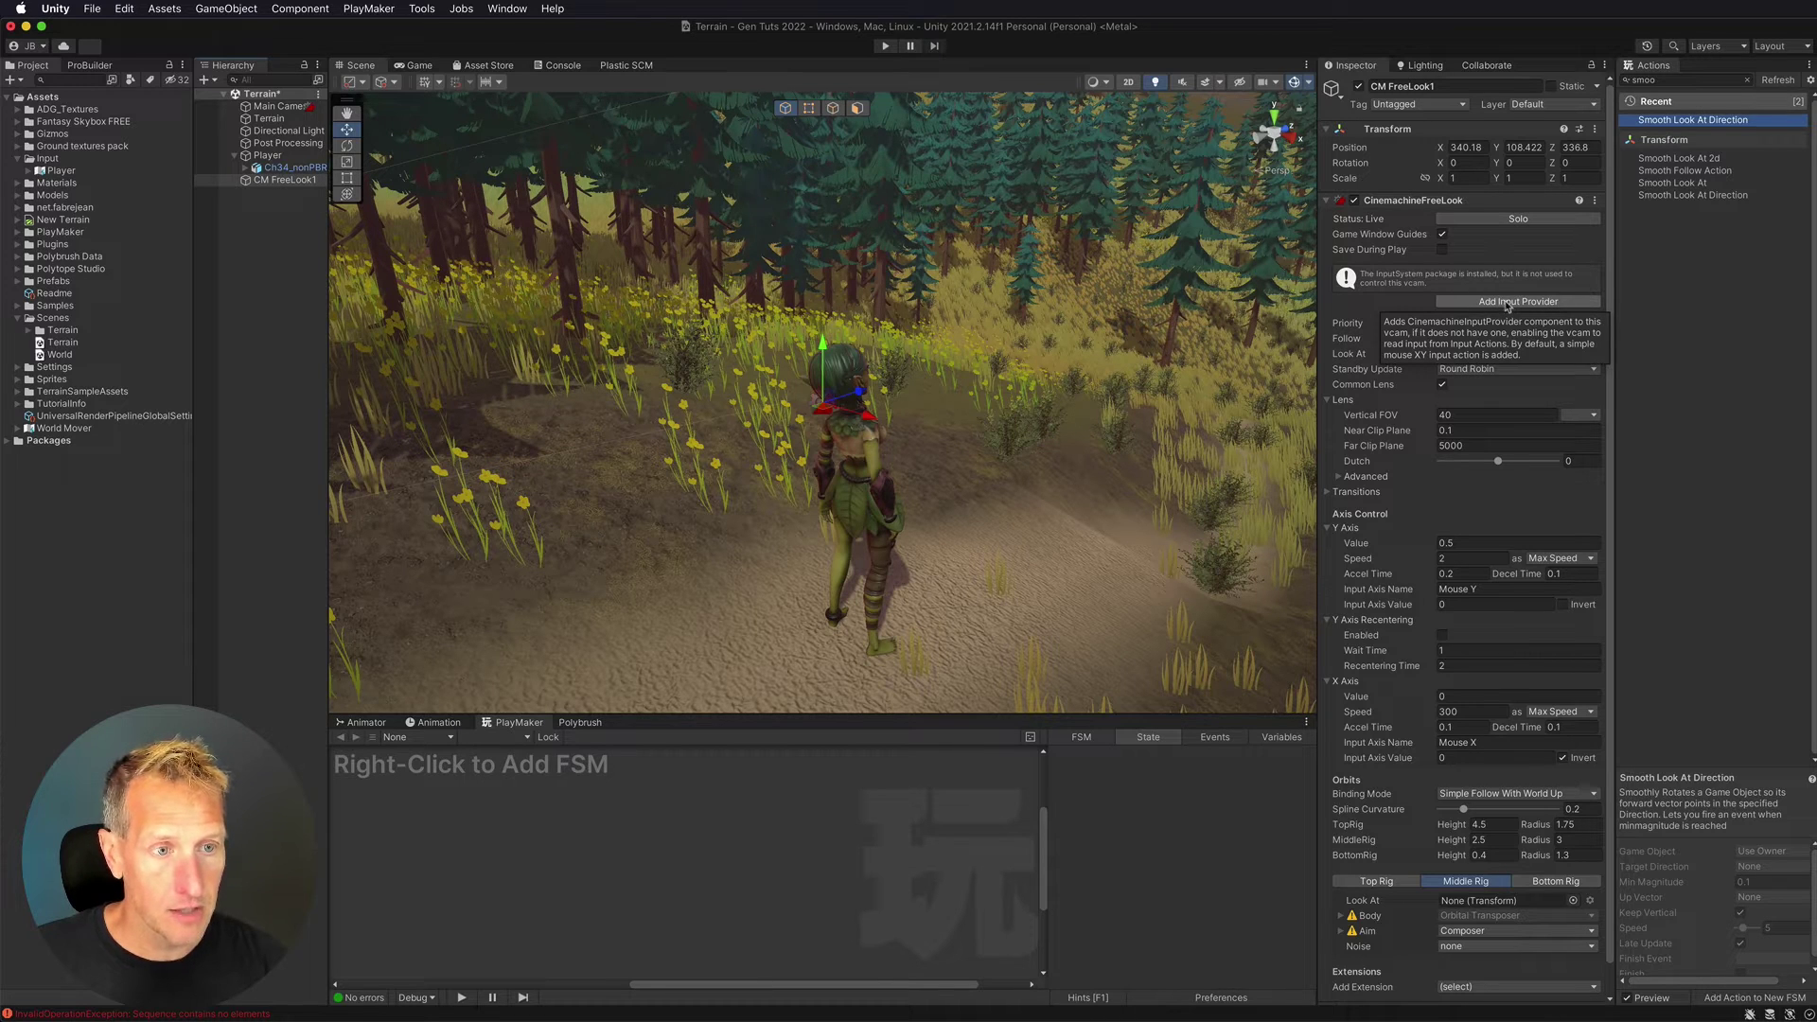
left_click(1508, 302)
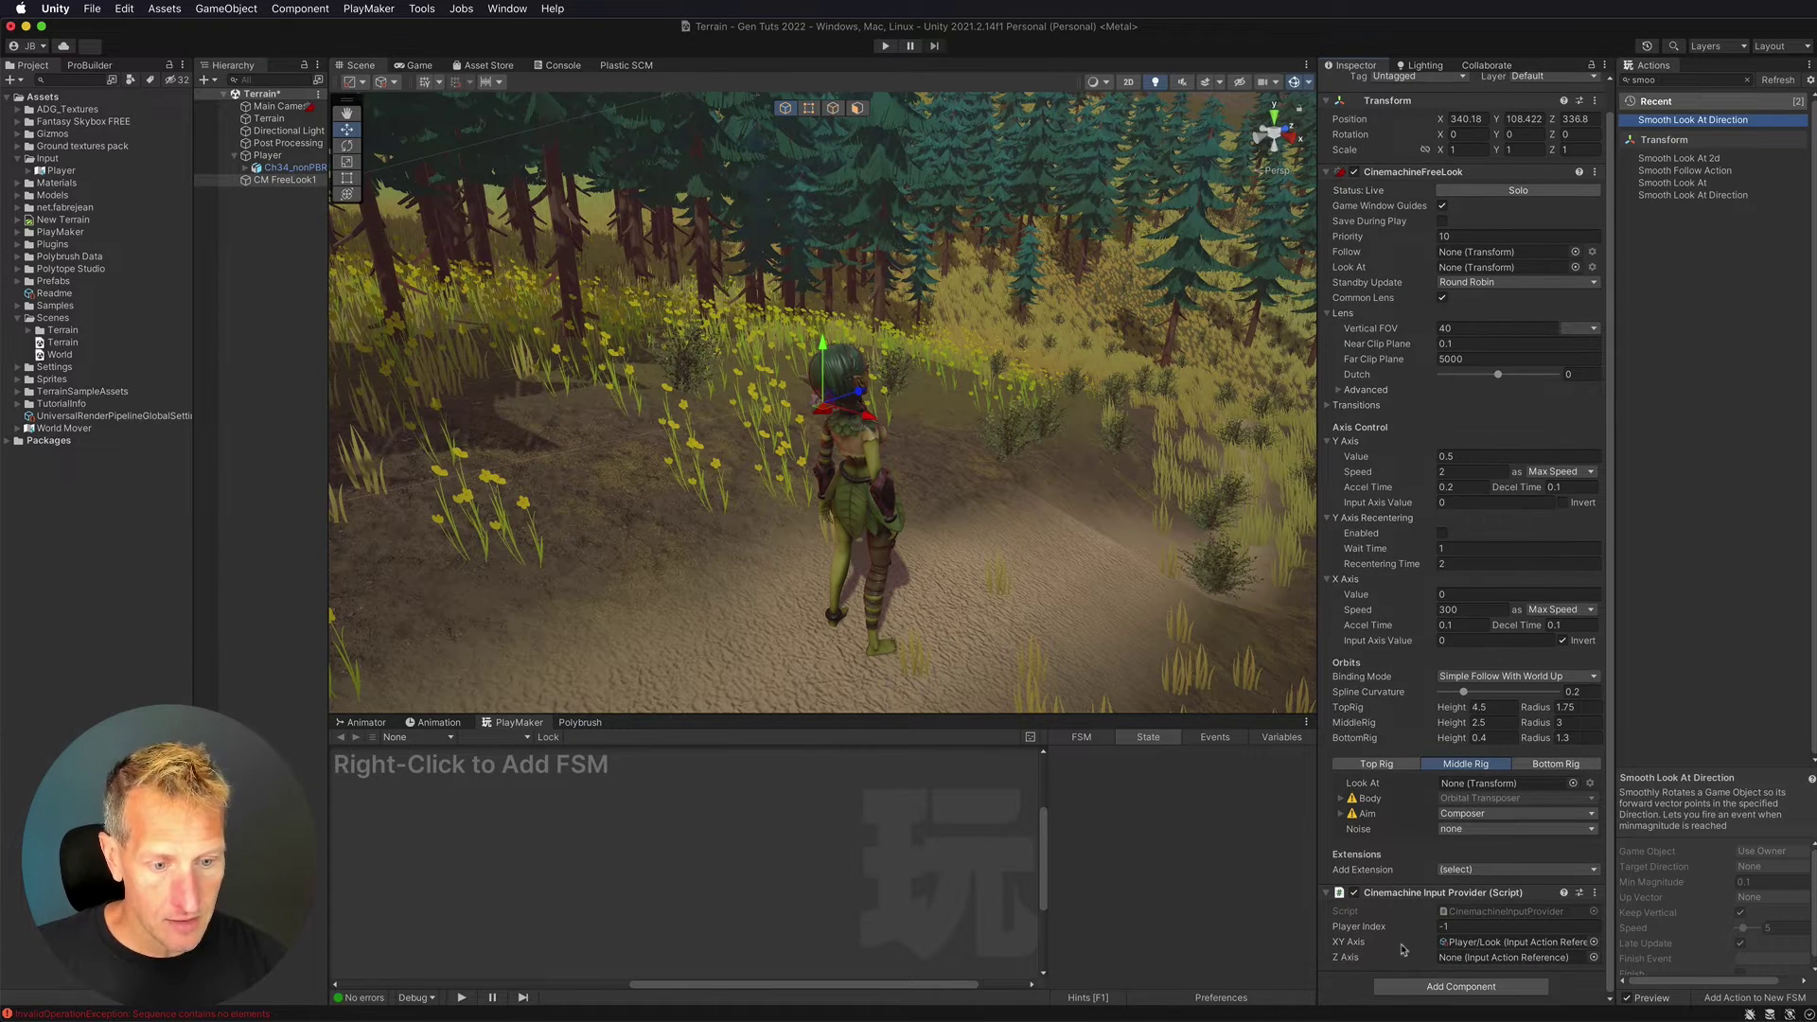